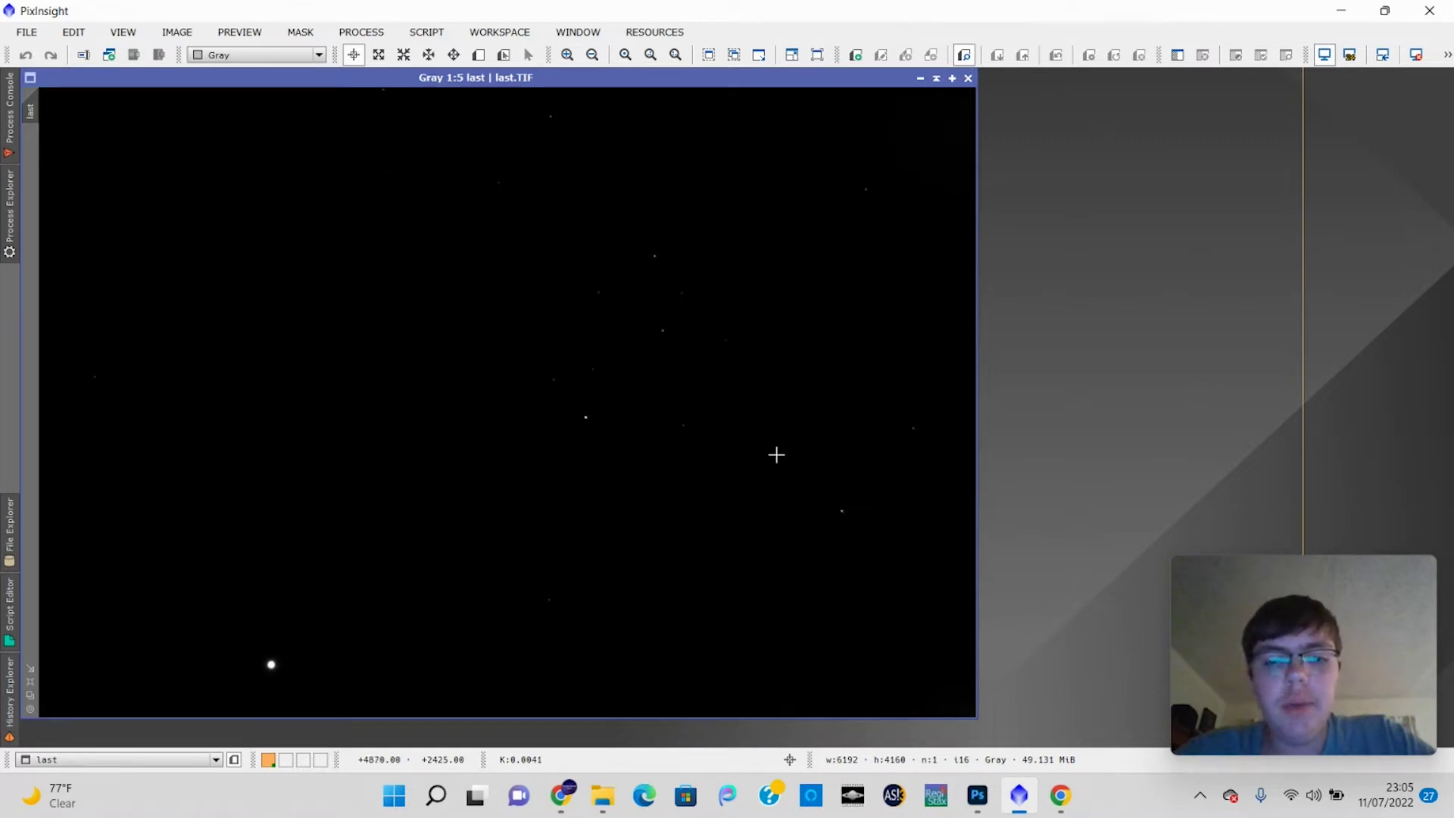
- Open HistogramTransformation and target it at the image 'last'
click(359, 34)
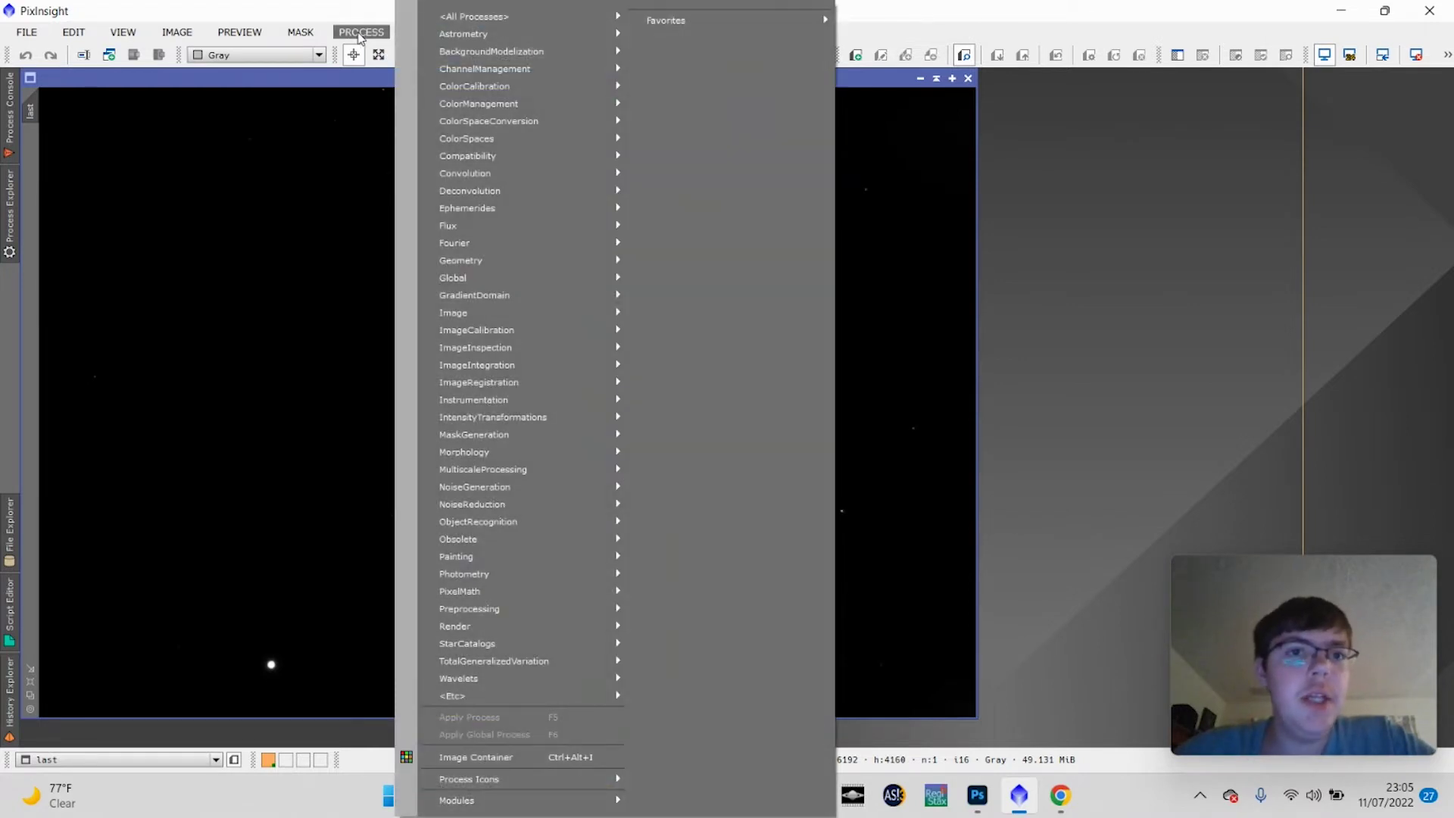
mouse_move(485, 16)
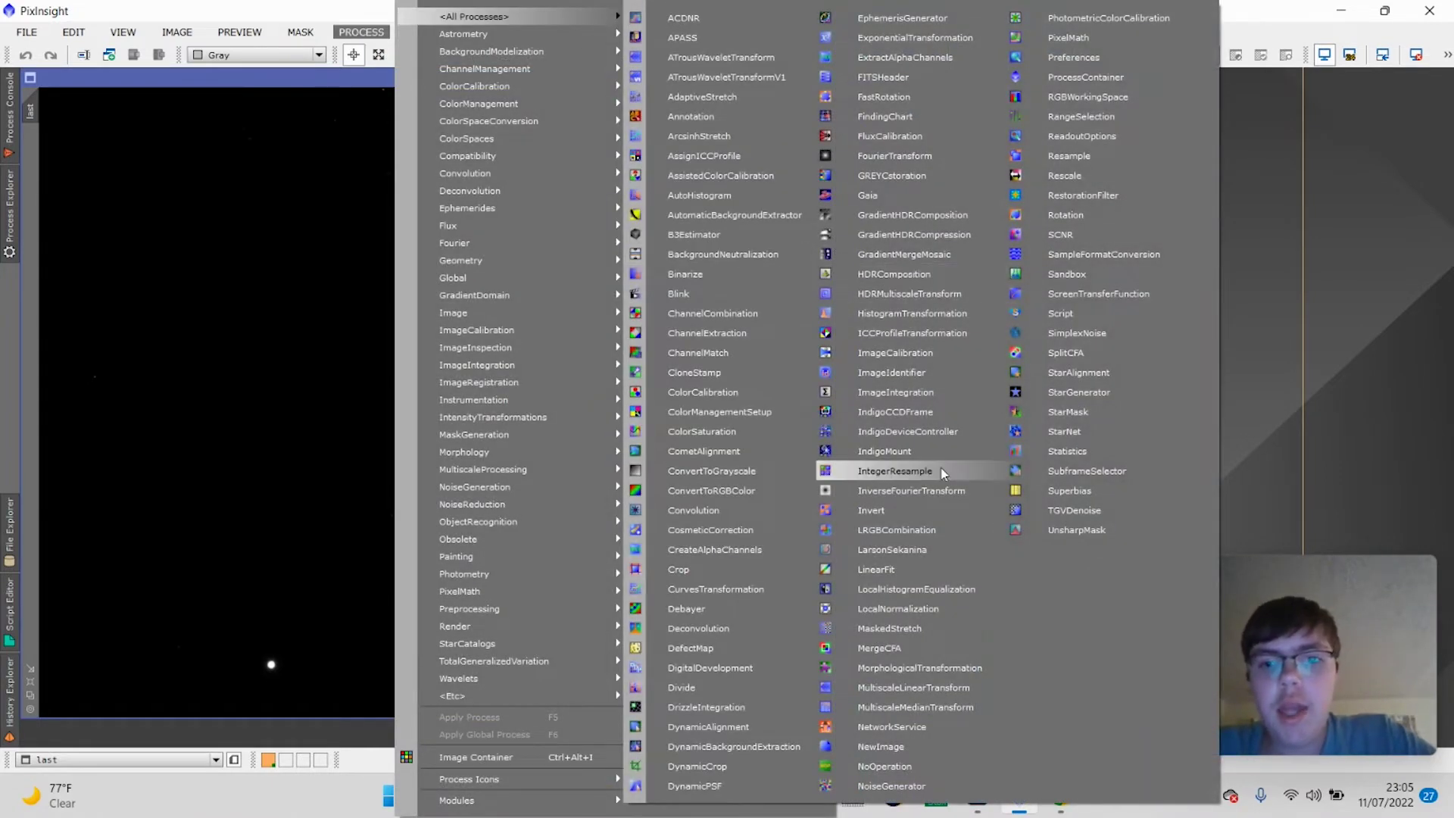
click(954, 325)
click(1118, 450)
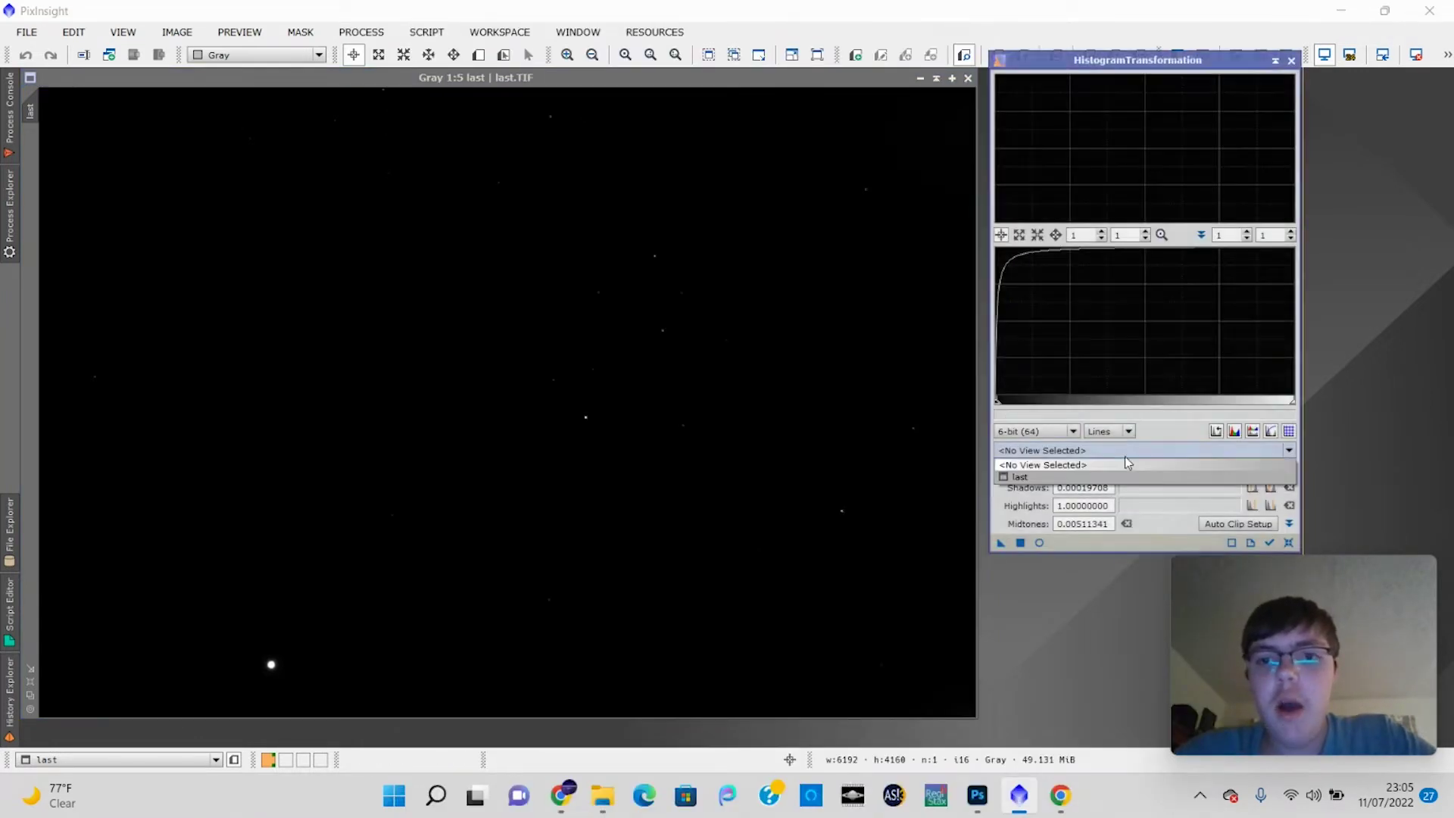
click(1176, 479)
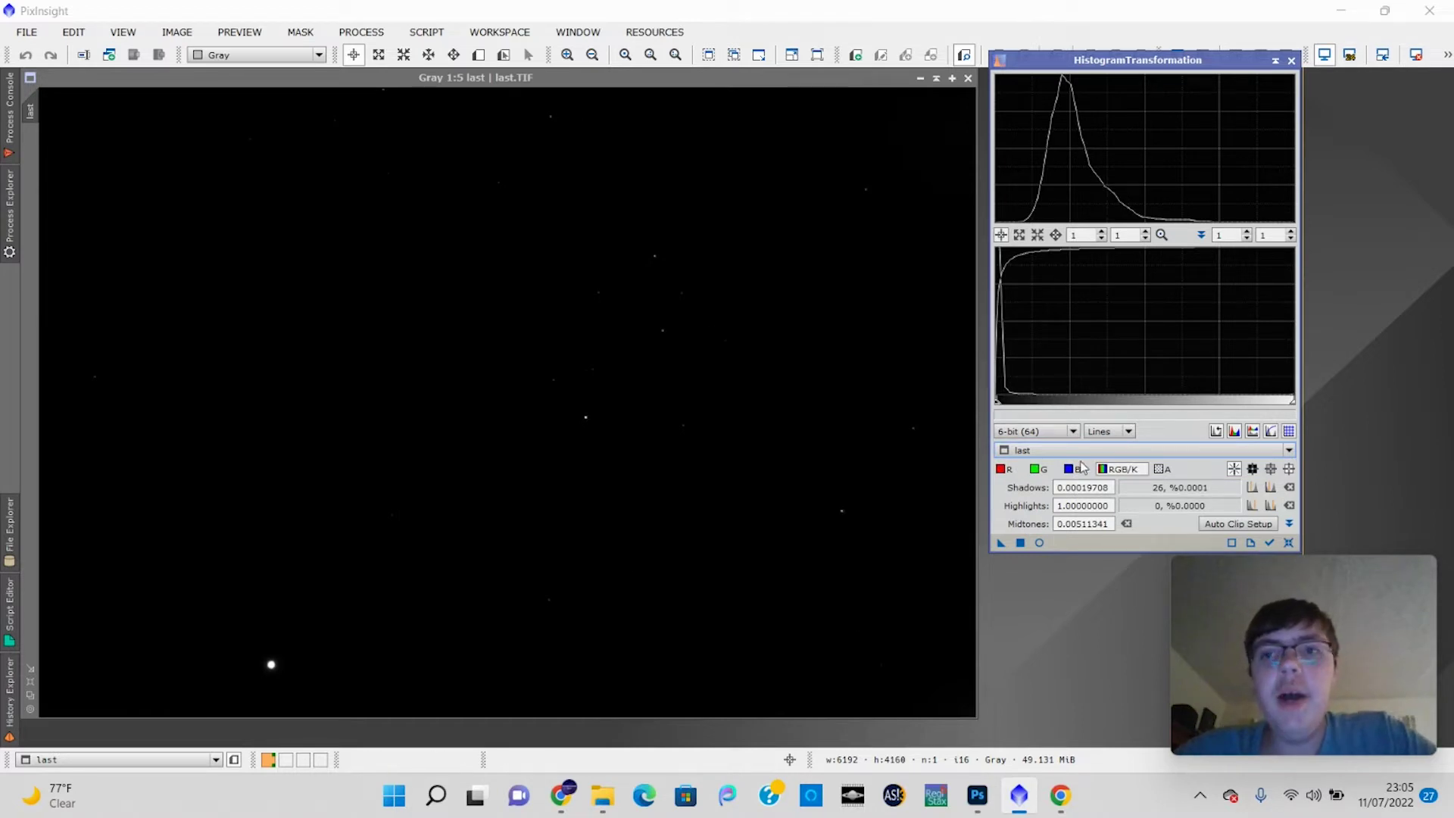
click(1333, 220)
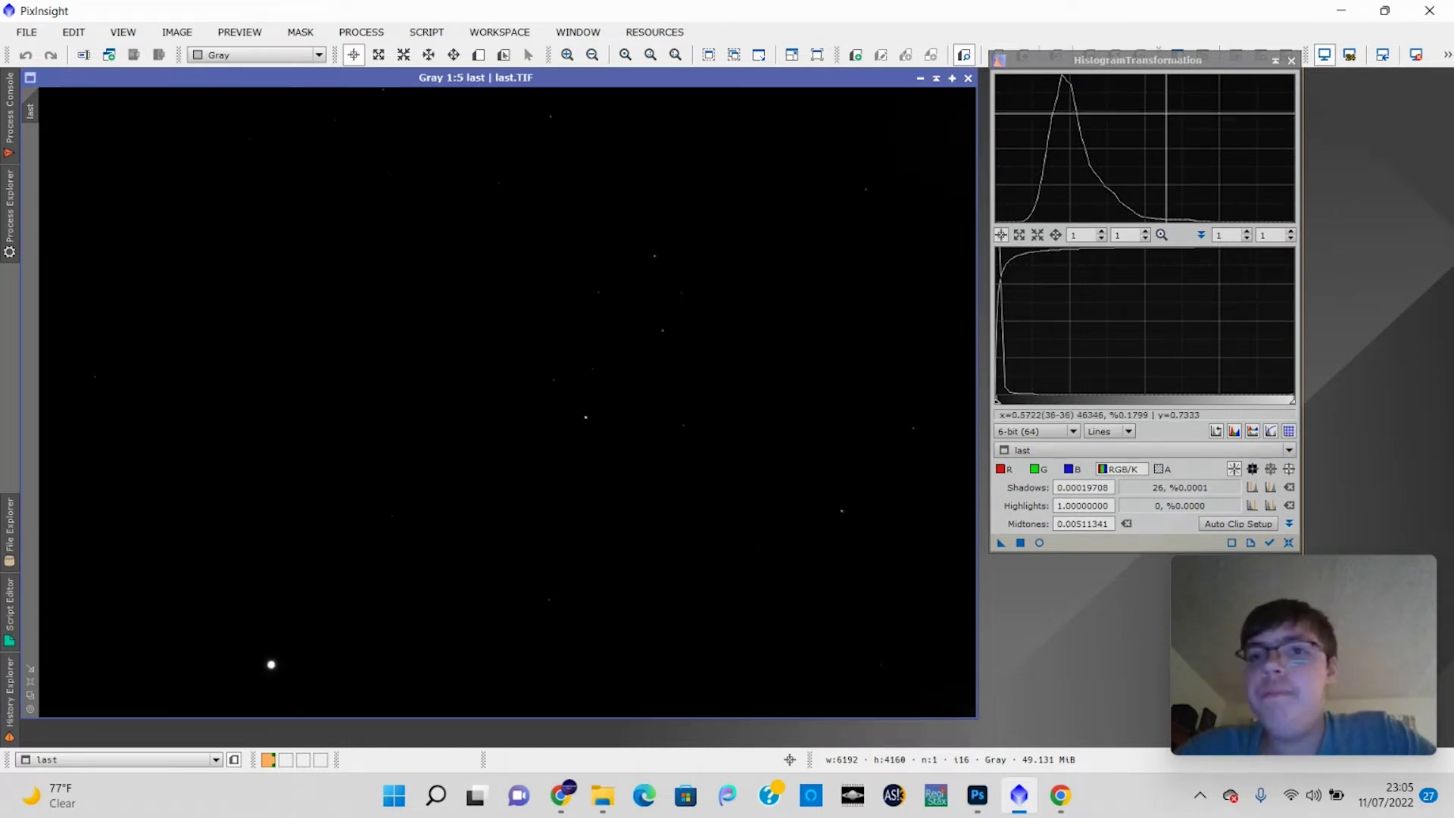
click(1093, 76)
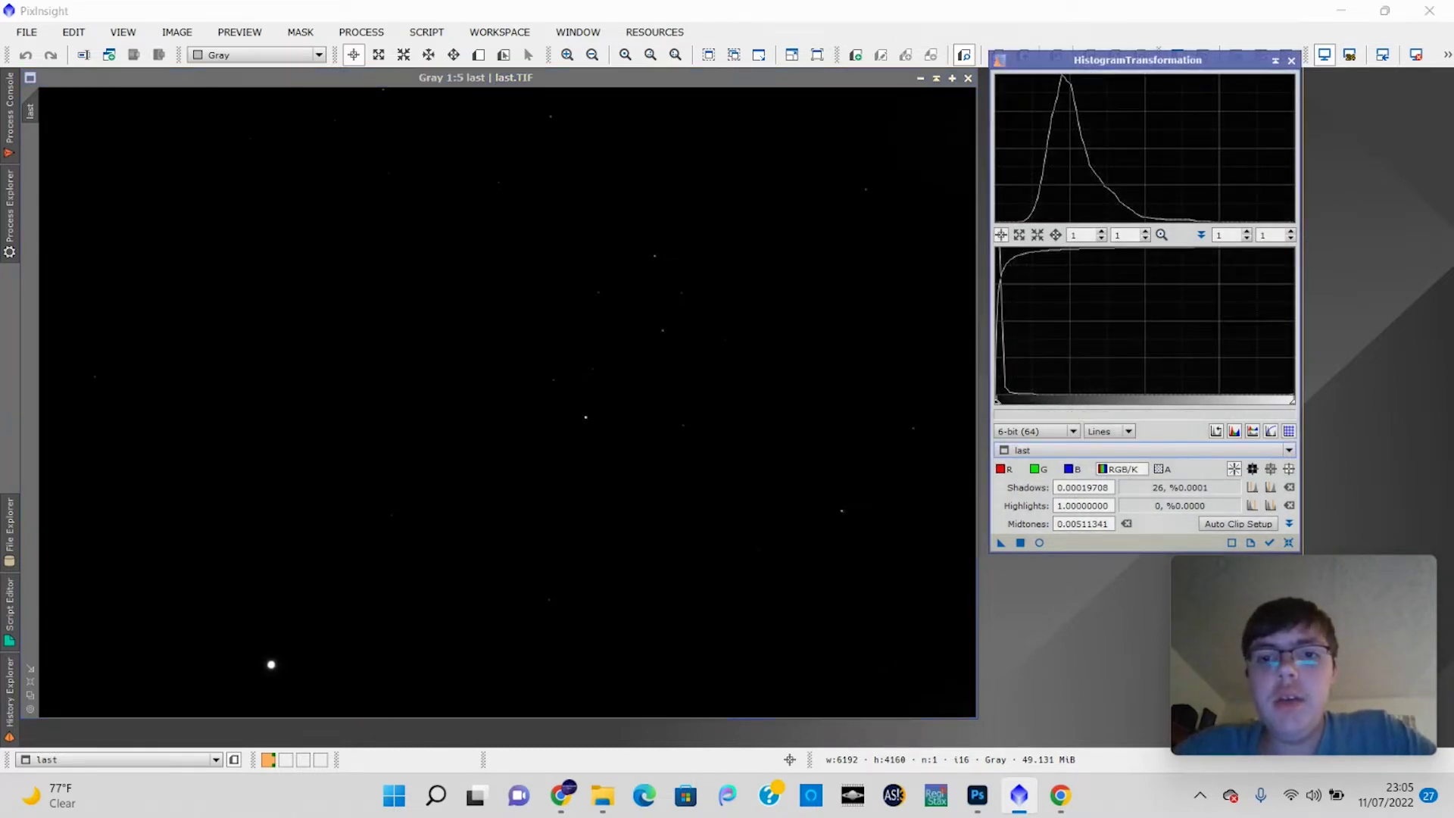
- Apply three successive midtones stretches to last, at about 0.263, 0.253 and 0.299
click(1286, 545)
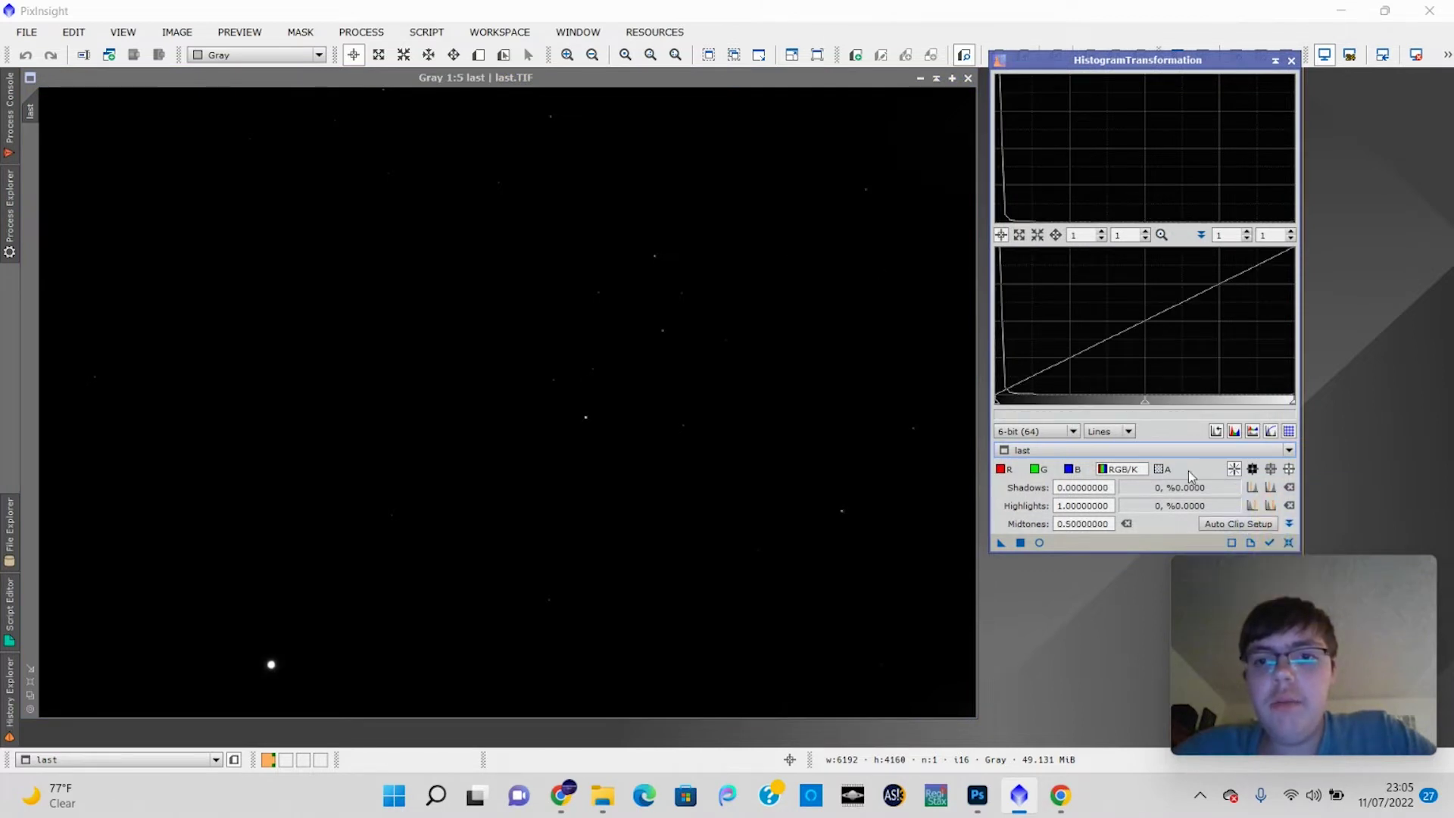
drag(1145, 402, 1075, 406)
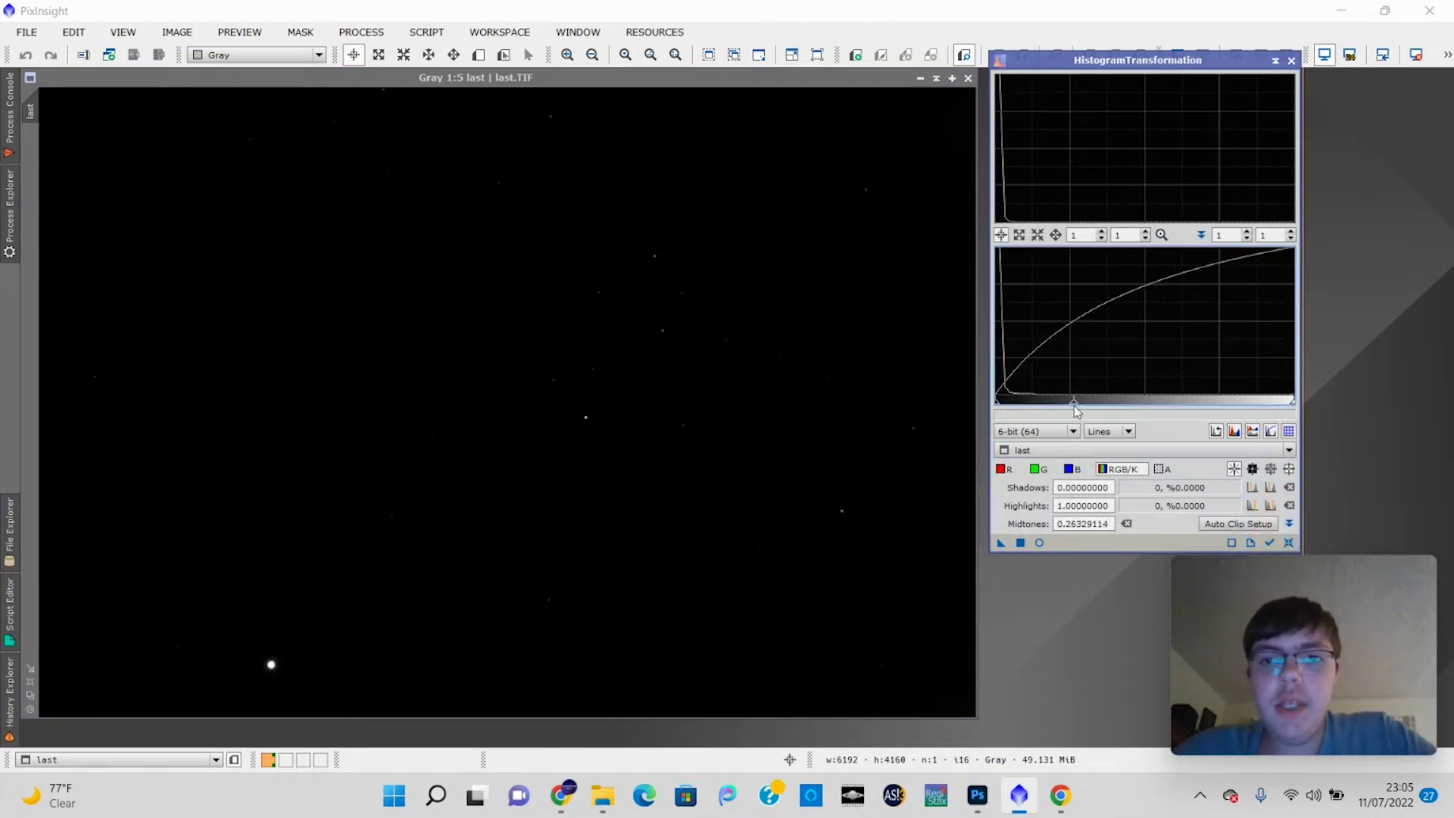
click(1020, 543)
click(1290, 545)
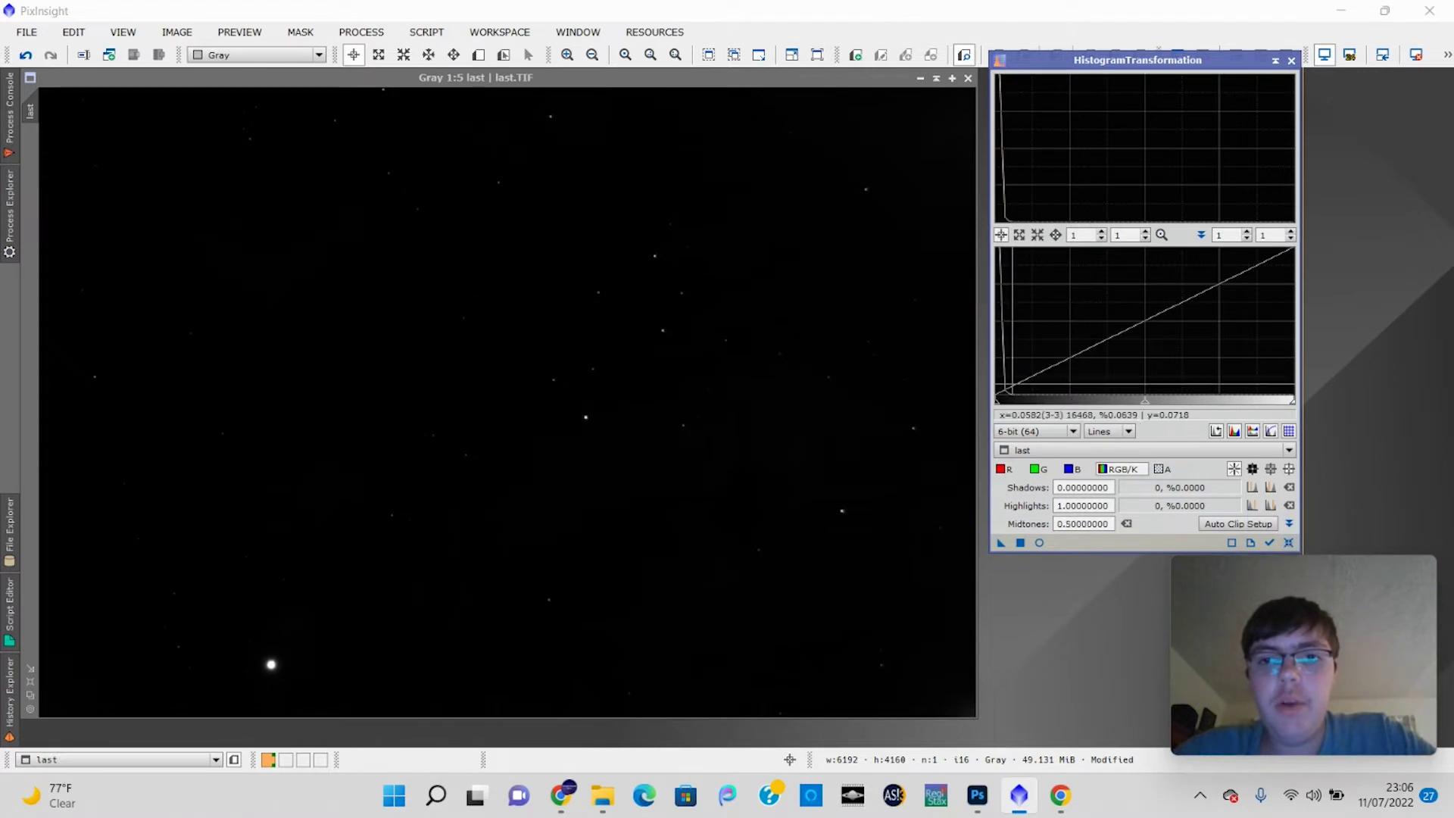
drag(1145, 402, 1070, 404)
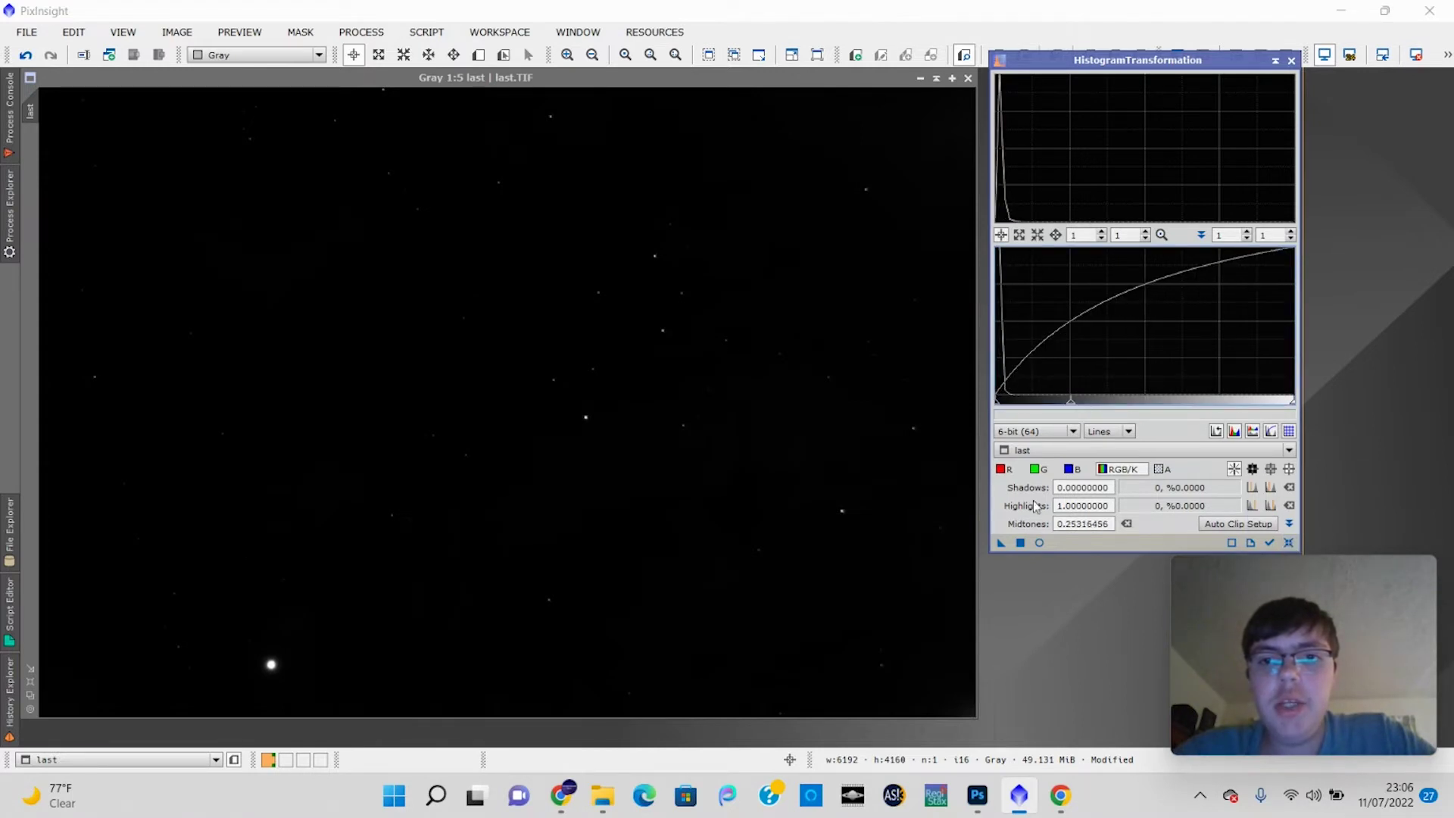
click(1020, 543)
click(1289, 545)
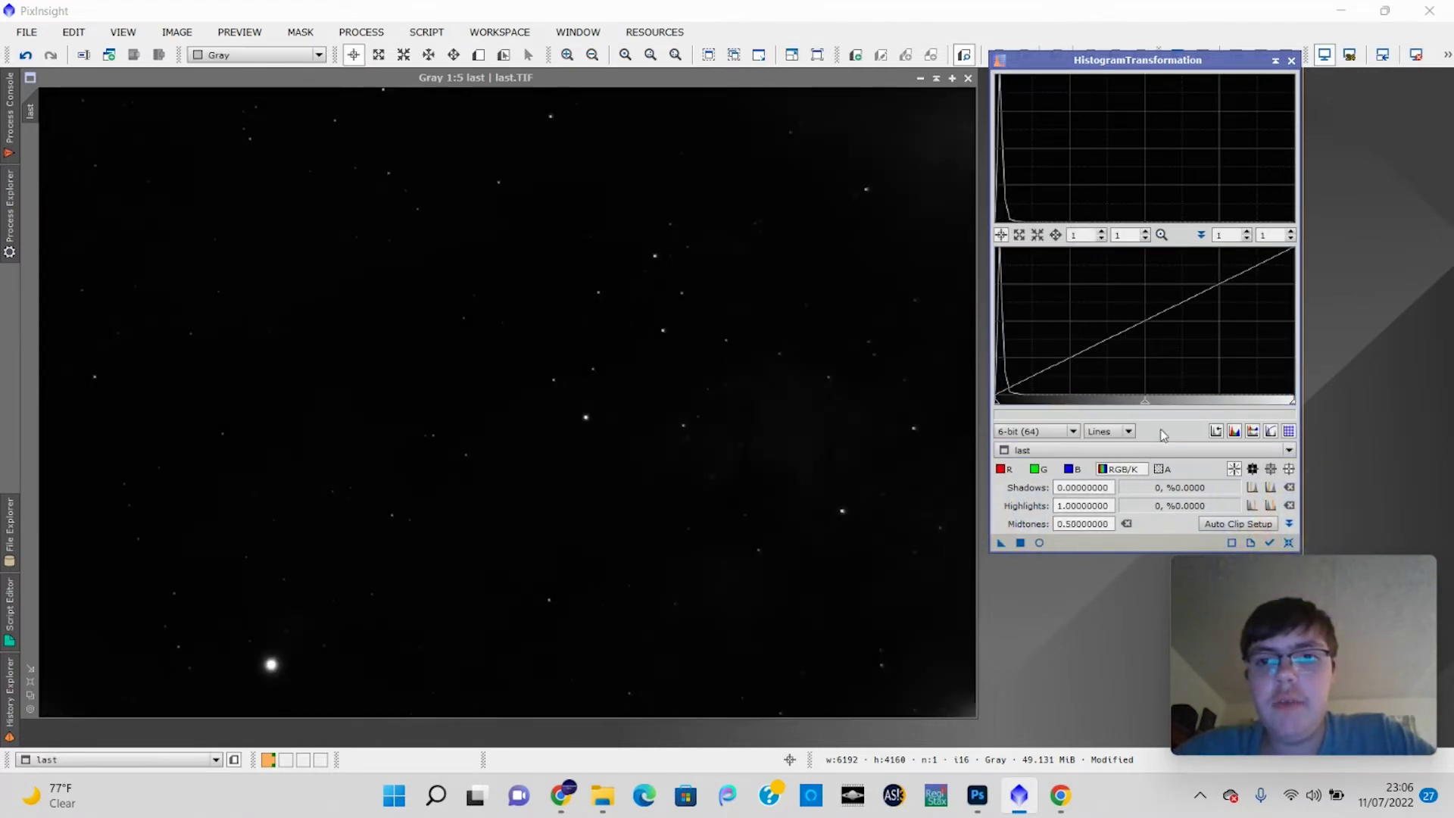
drag(1145, 402, 1084, 402)
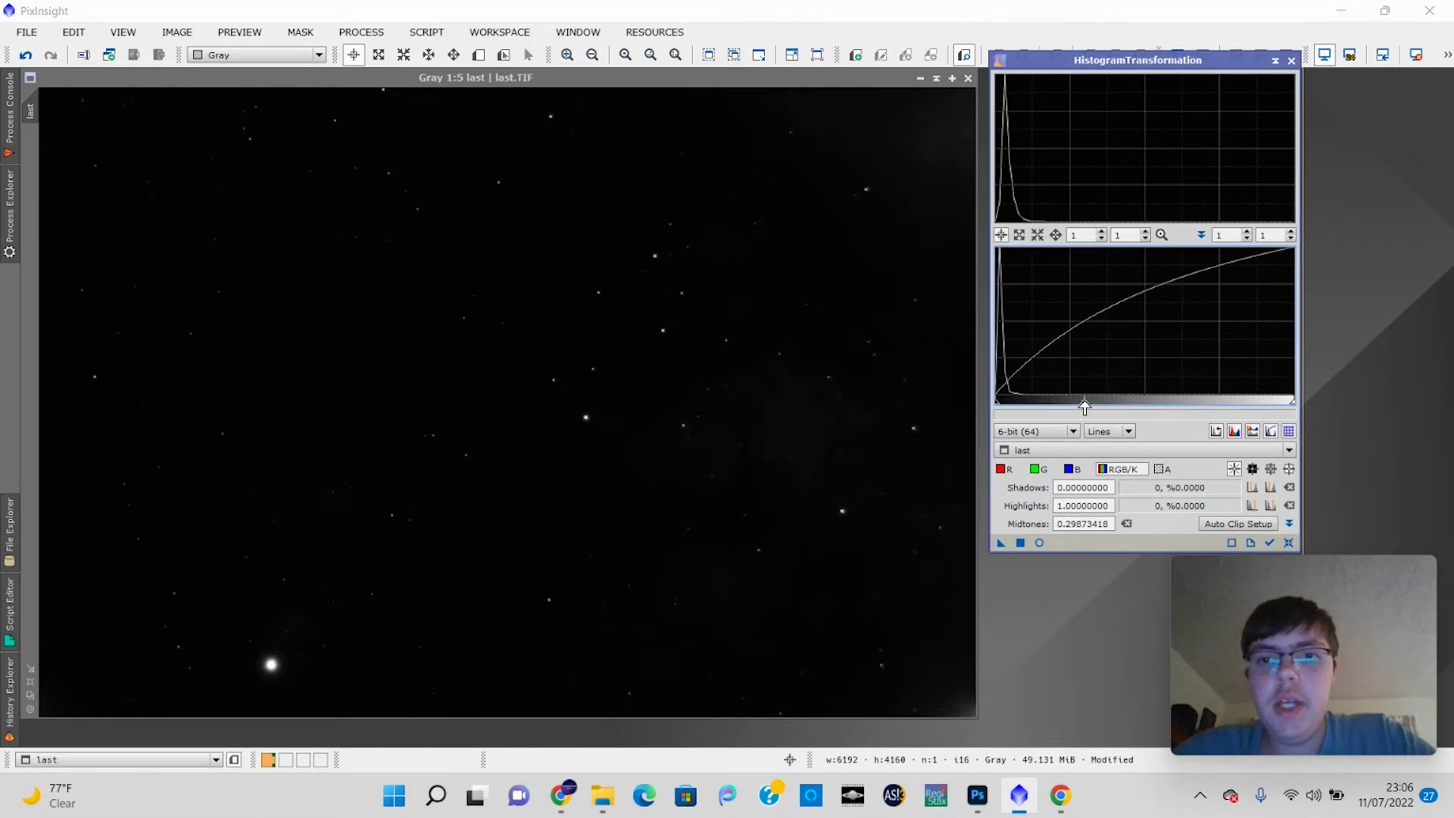
click(1020, 542)
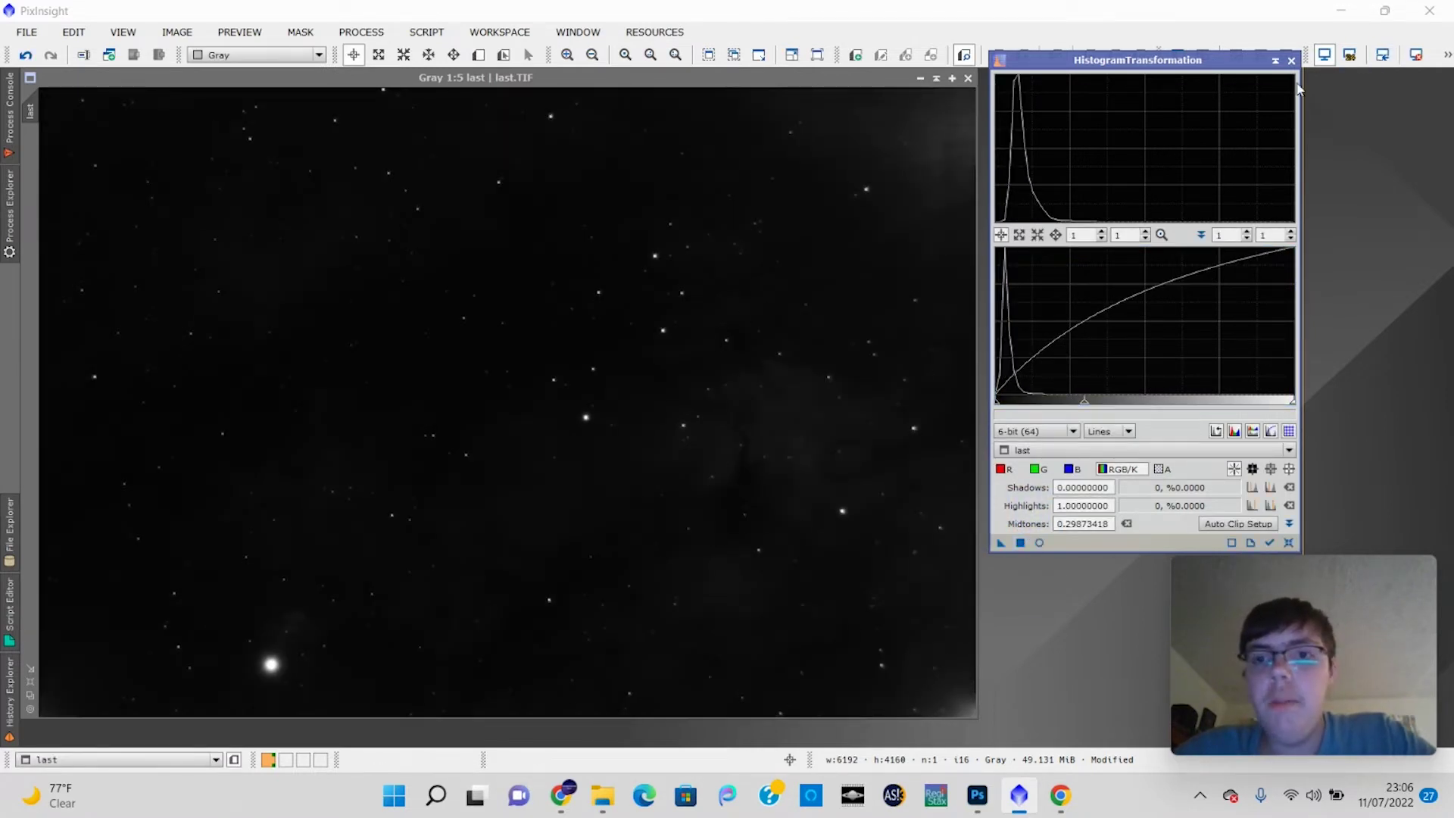
- Undo the histogram stretch on last and close HistogramTransformation
click(773, 424)
key(ctrl+z)
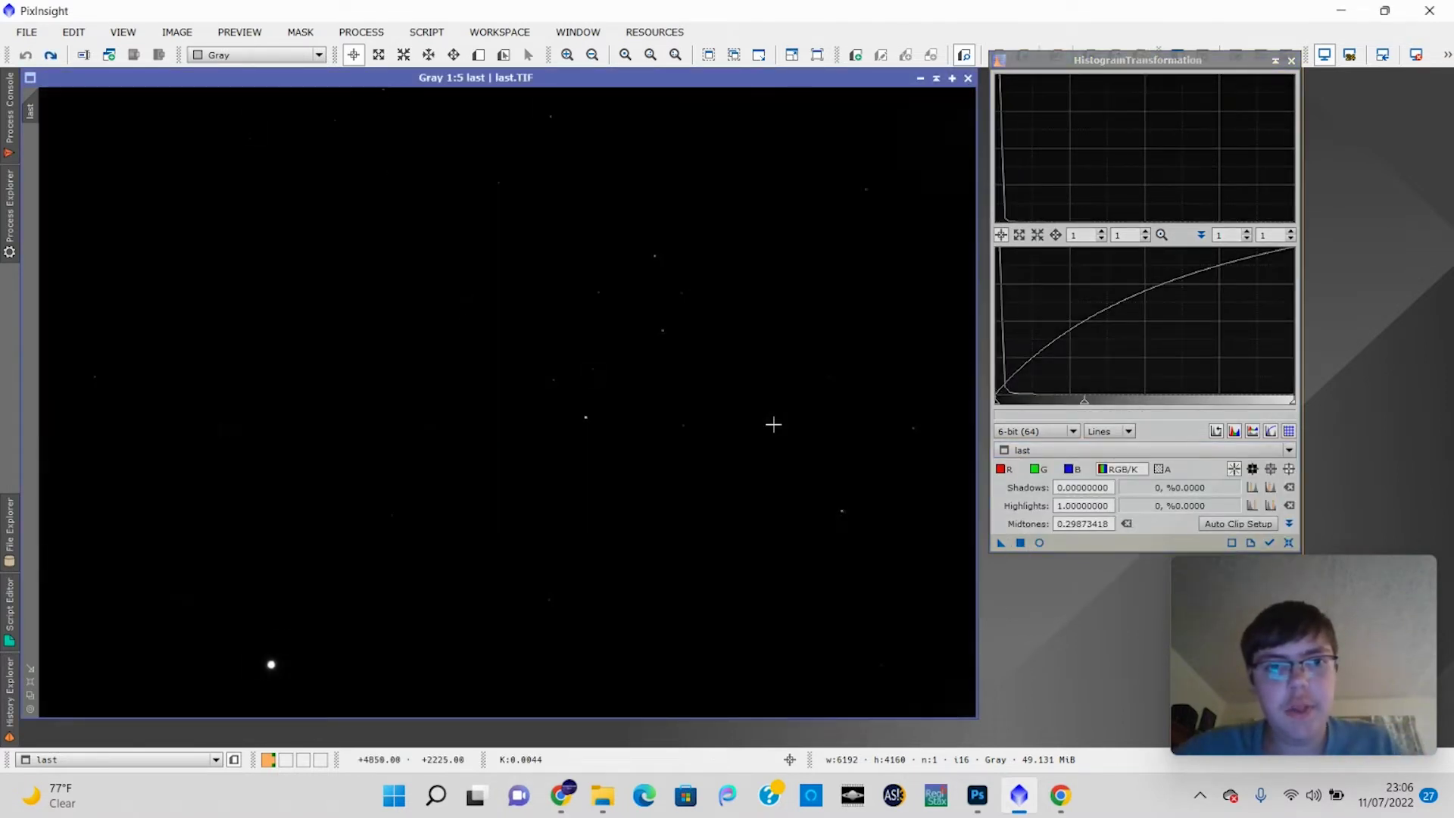
click(1290, 60)
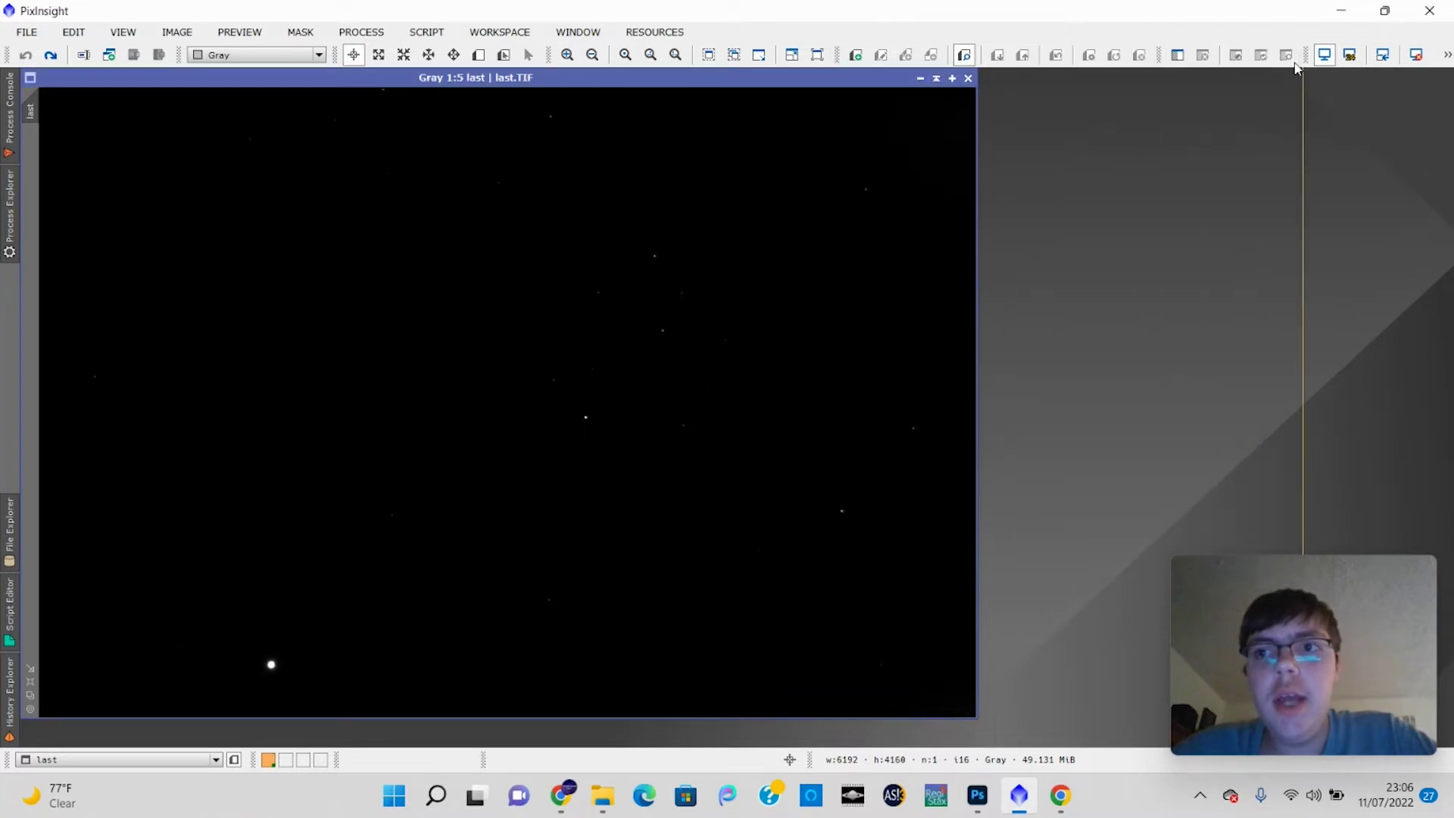
- Browse the process list, then show the toolbar overflow popup with extra display stretch options
click(361, 32)
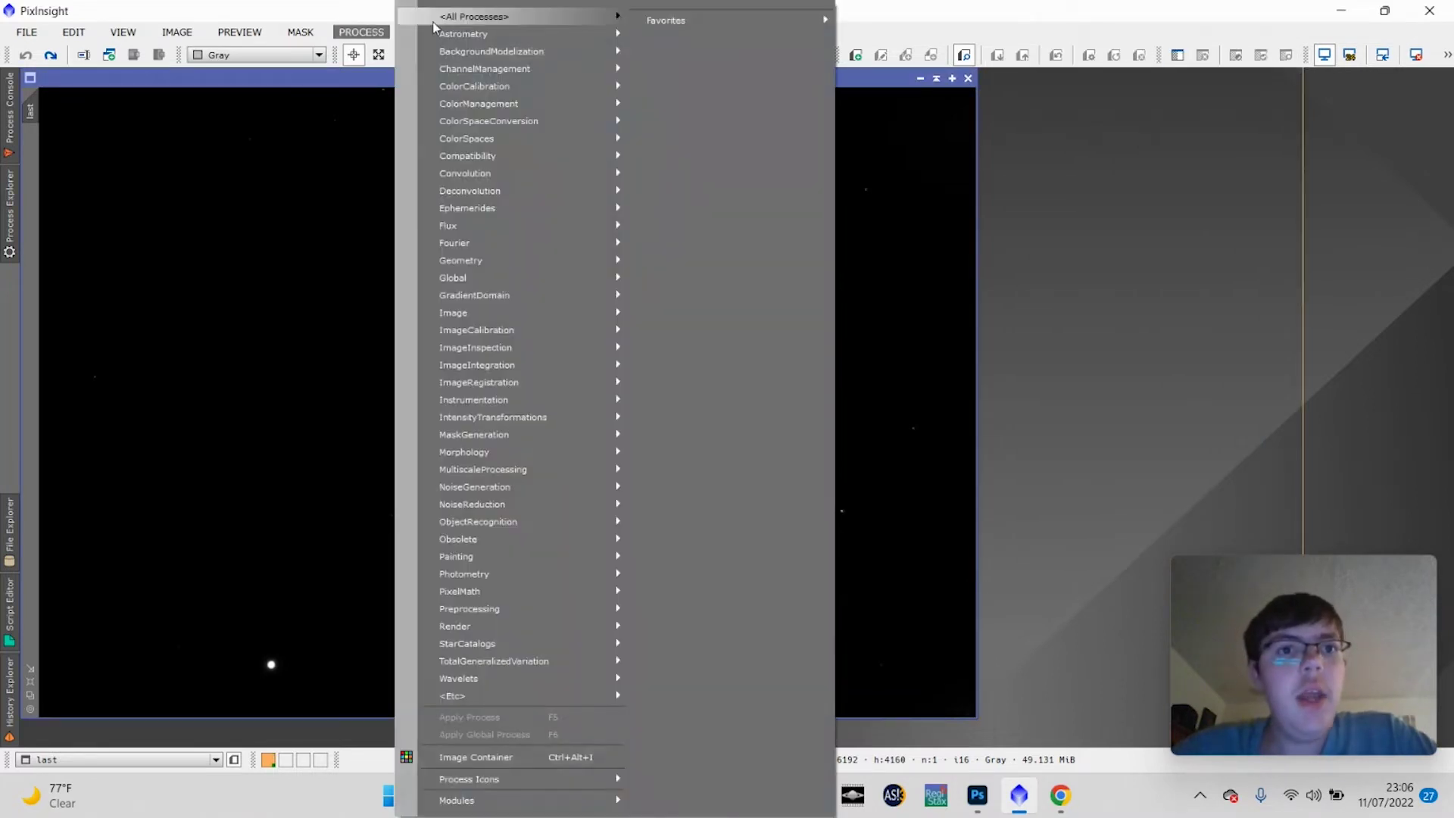
click(1451, 199)
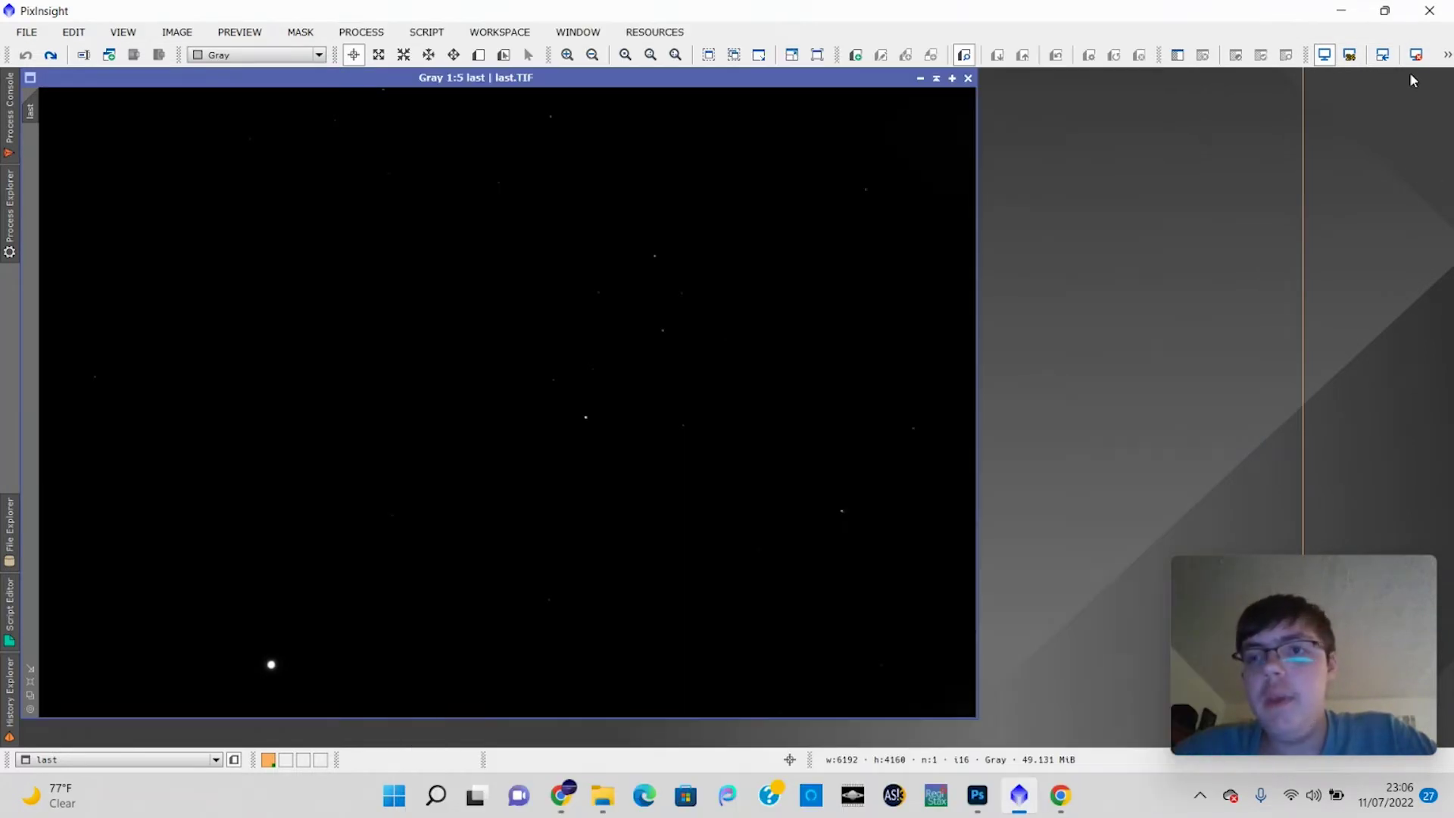
click(1447, 55)
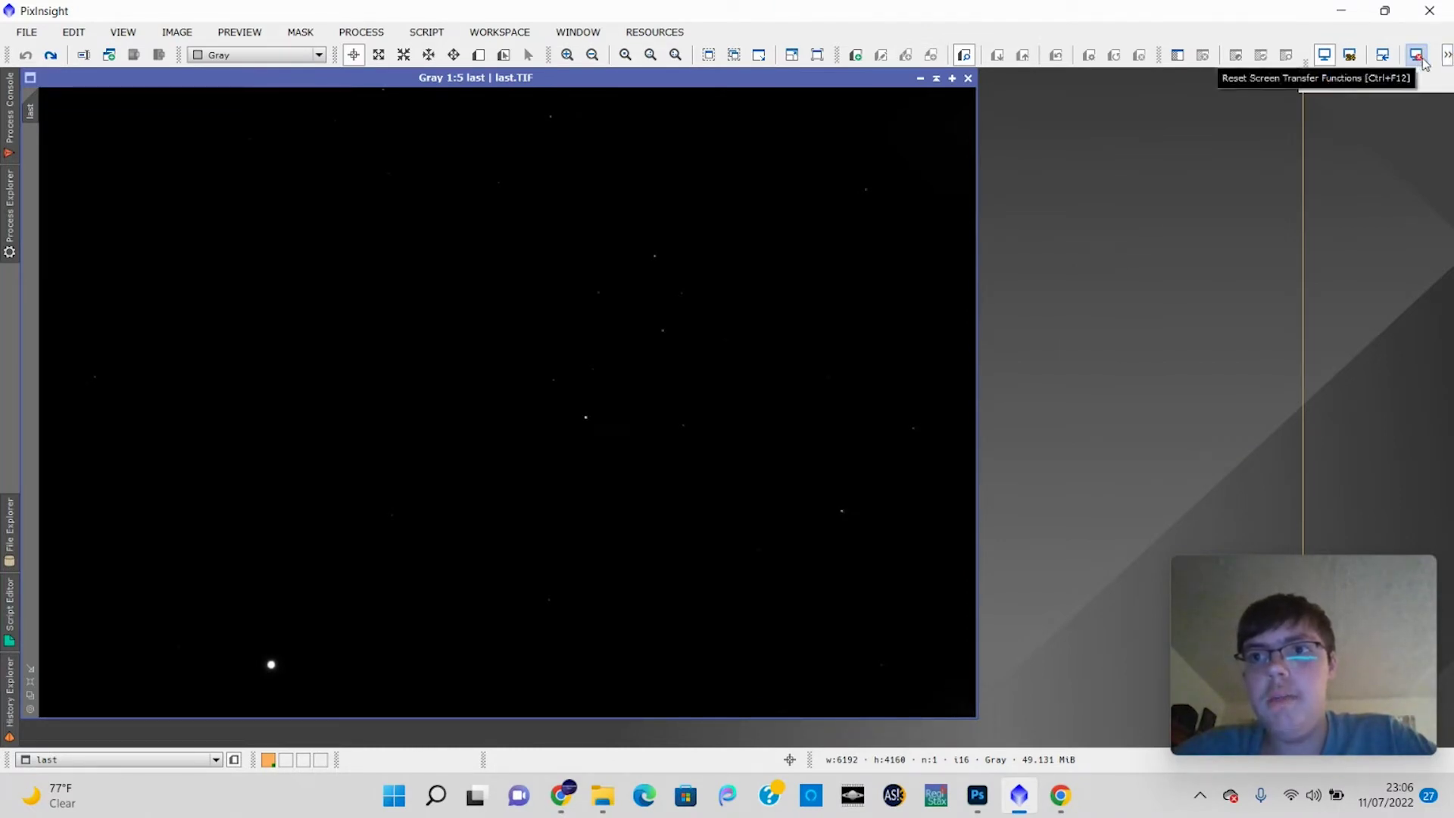
click(1447, 56)
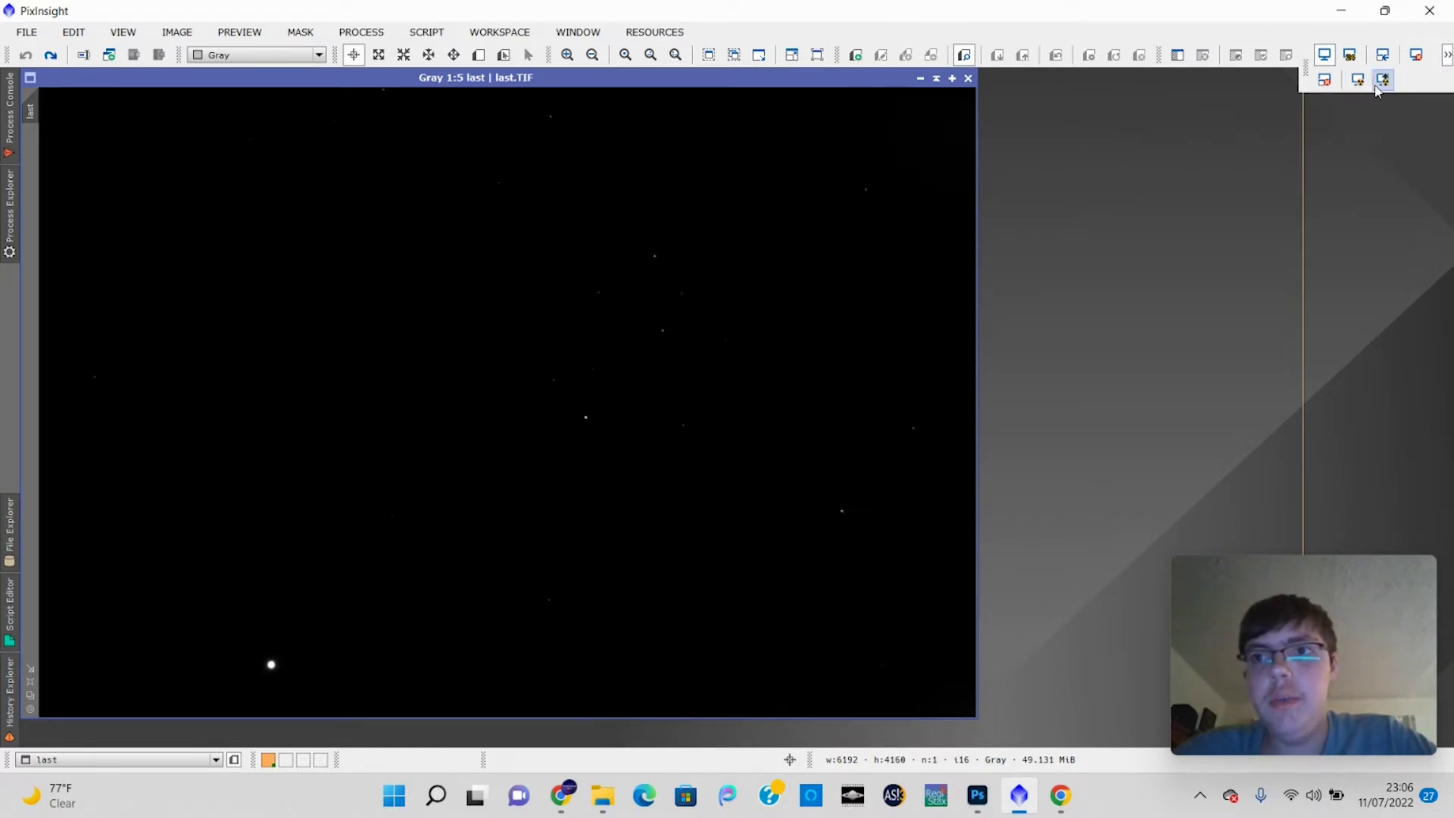
- Auto-stretch the display of last to reveal the nebula, then reset it to linear
click(1358, 81)
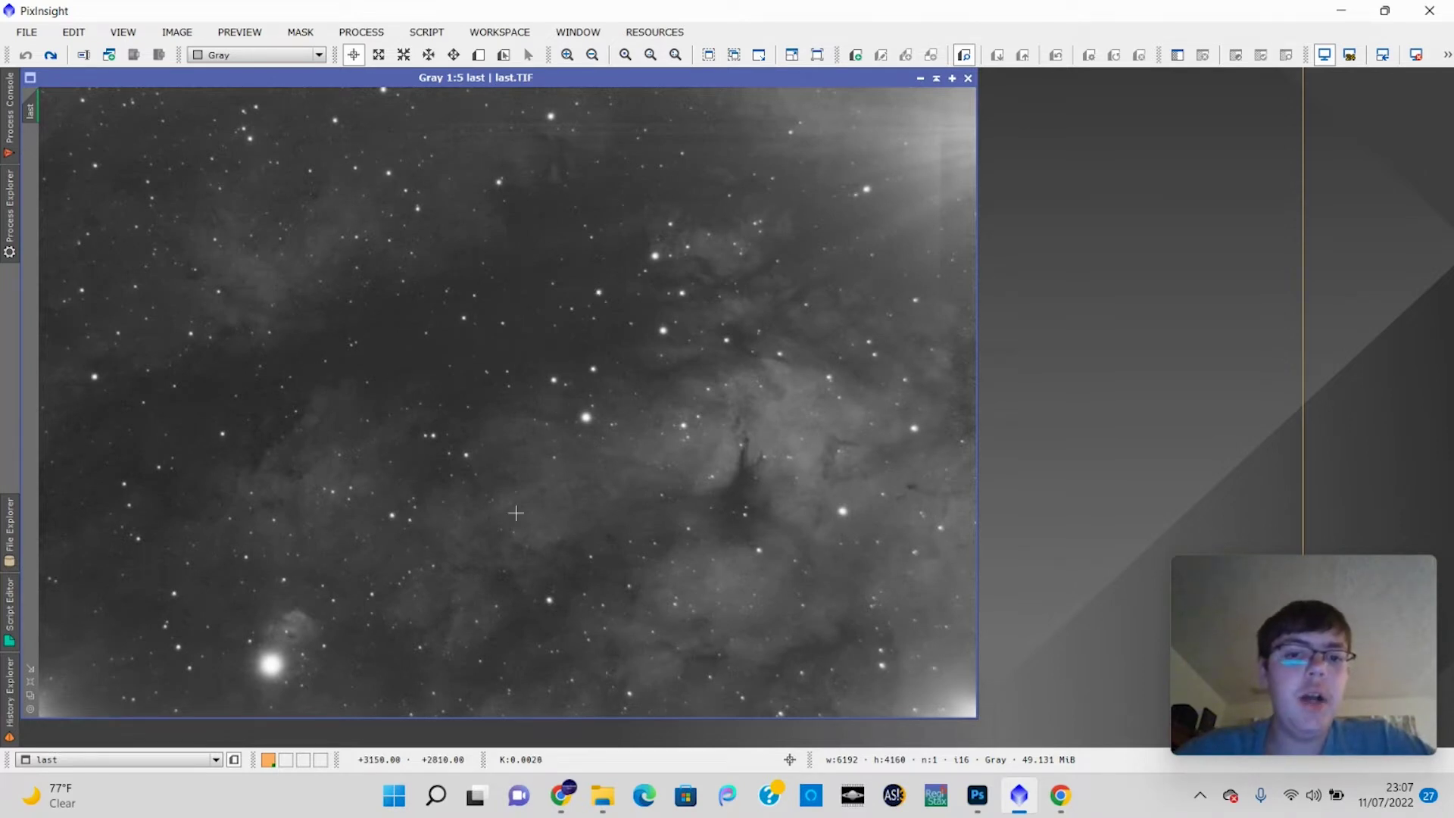
click(1416, 55)
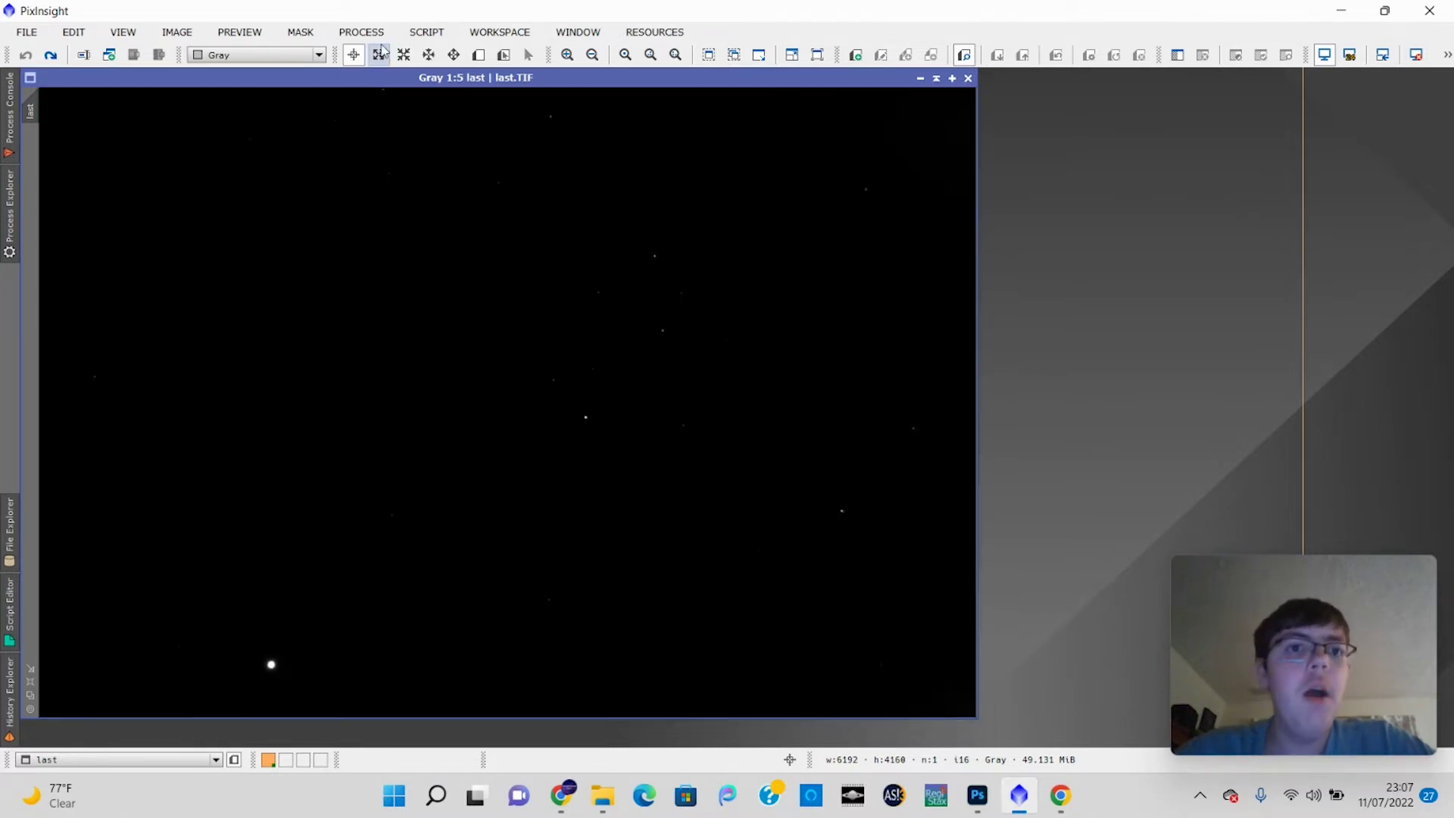
- Open HistogramTransformation and ScreenTransferFunction, and auto-stretch the display of last
click(359, 35)
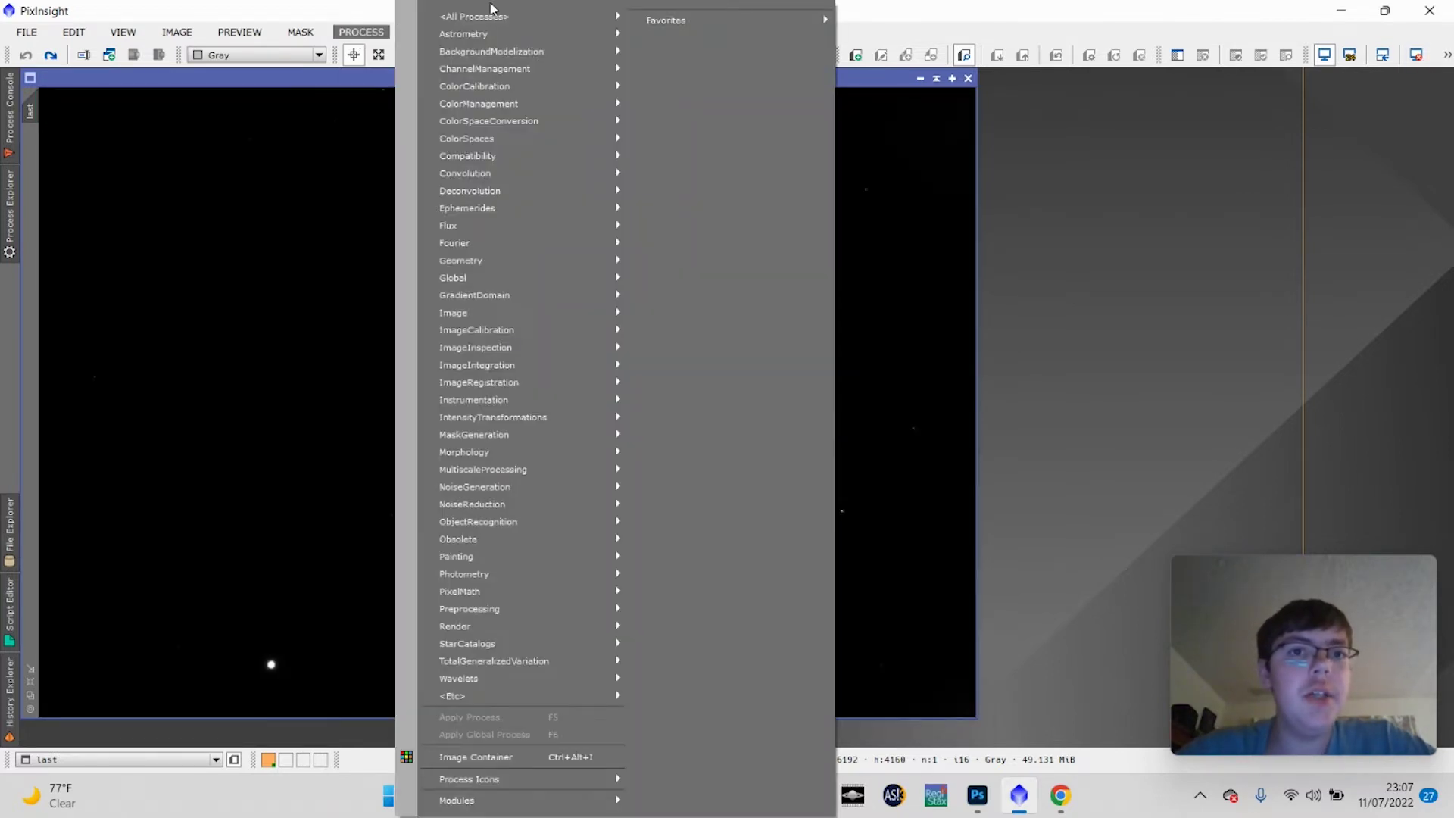
mouse_move(506, 20)
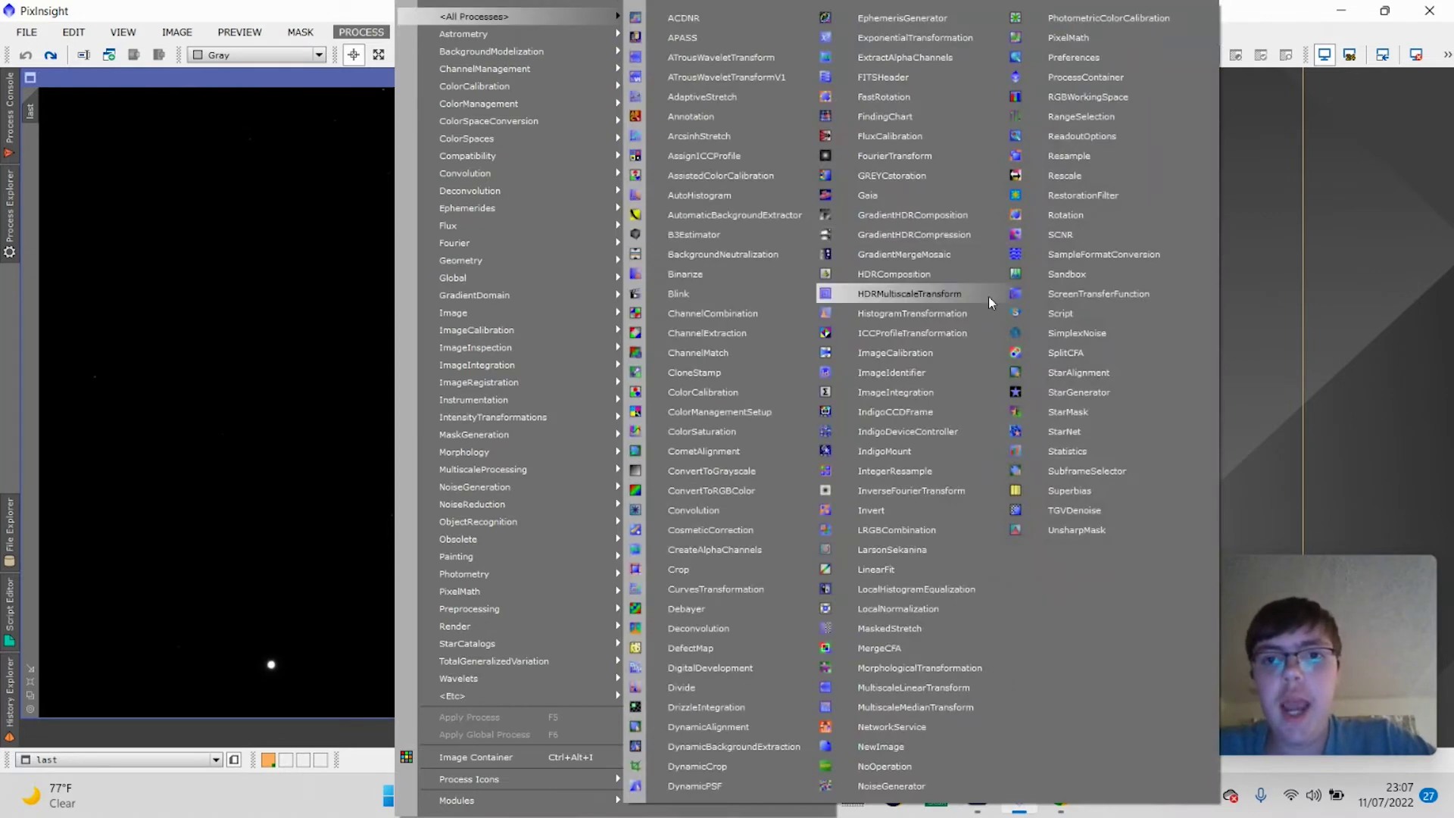
click(919, 315)
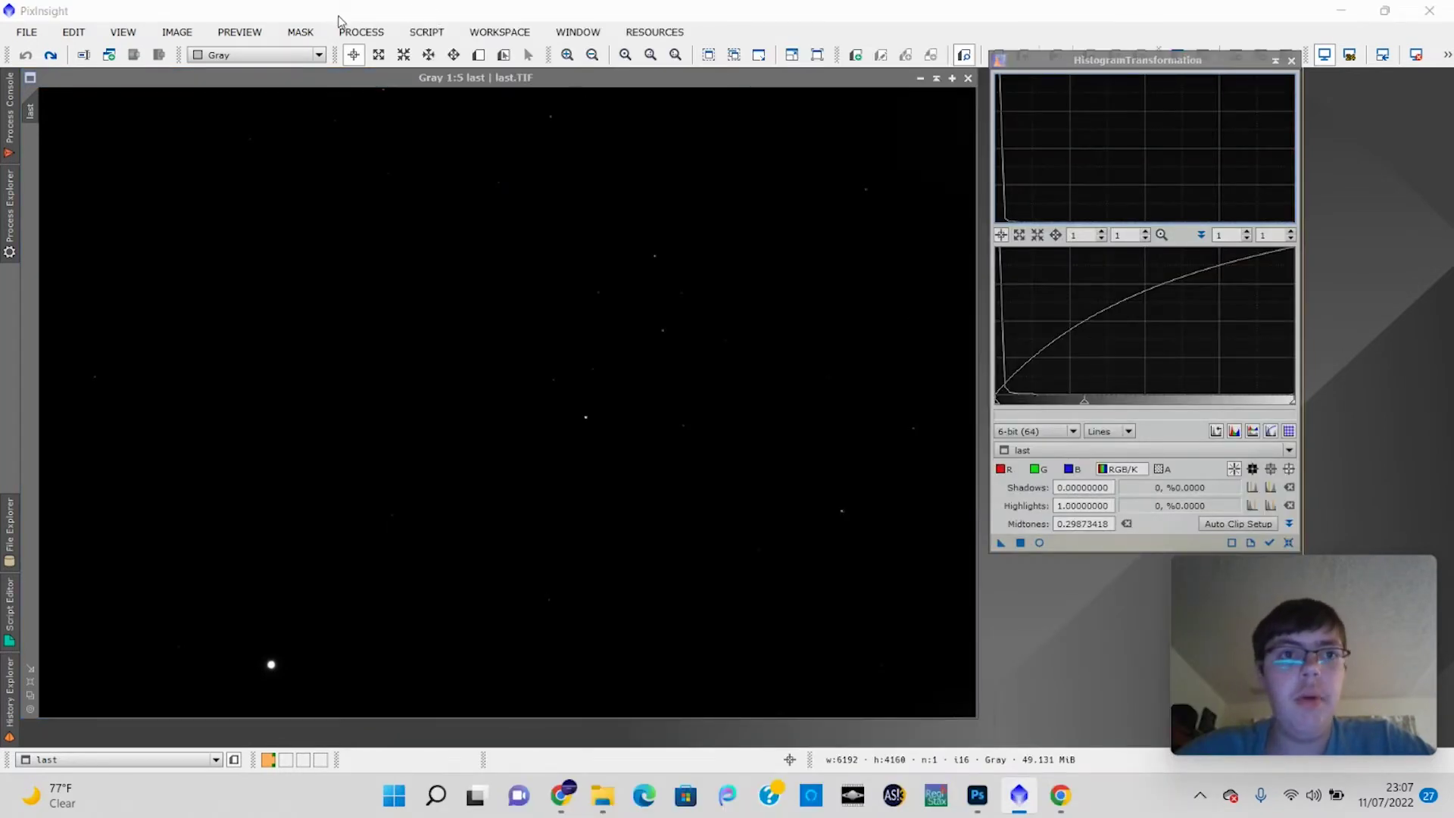
click(358, 32)
mouse_move(477, 17)
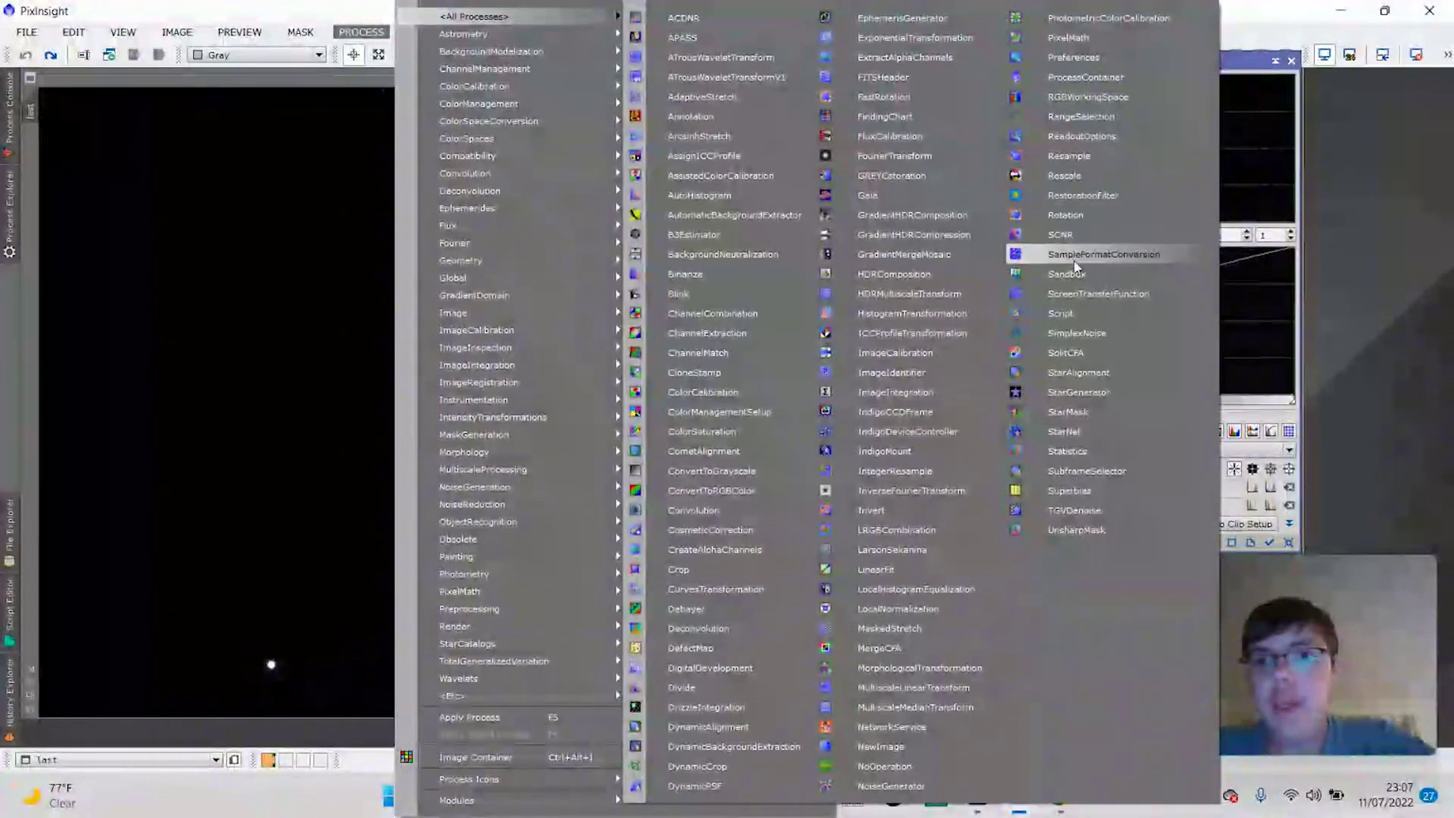
click(1093, 294)
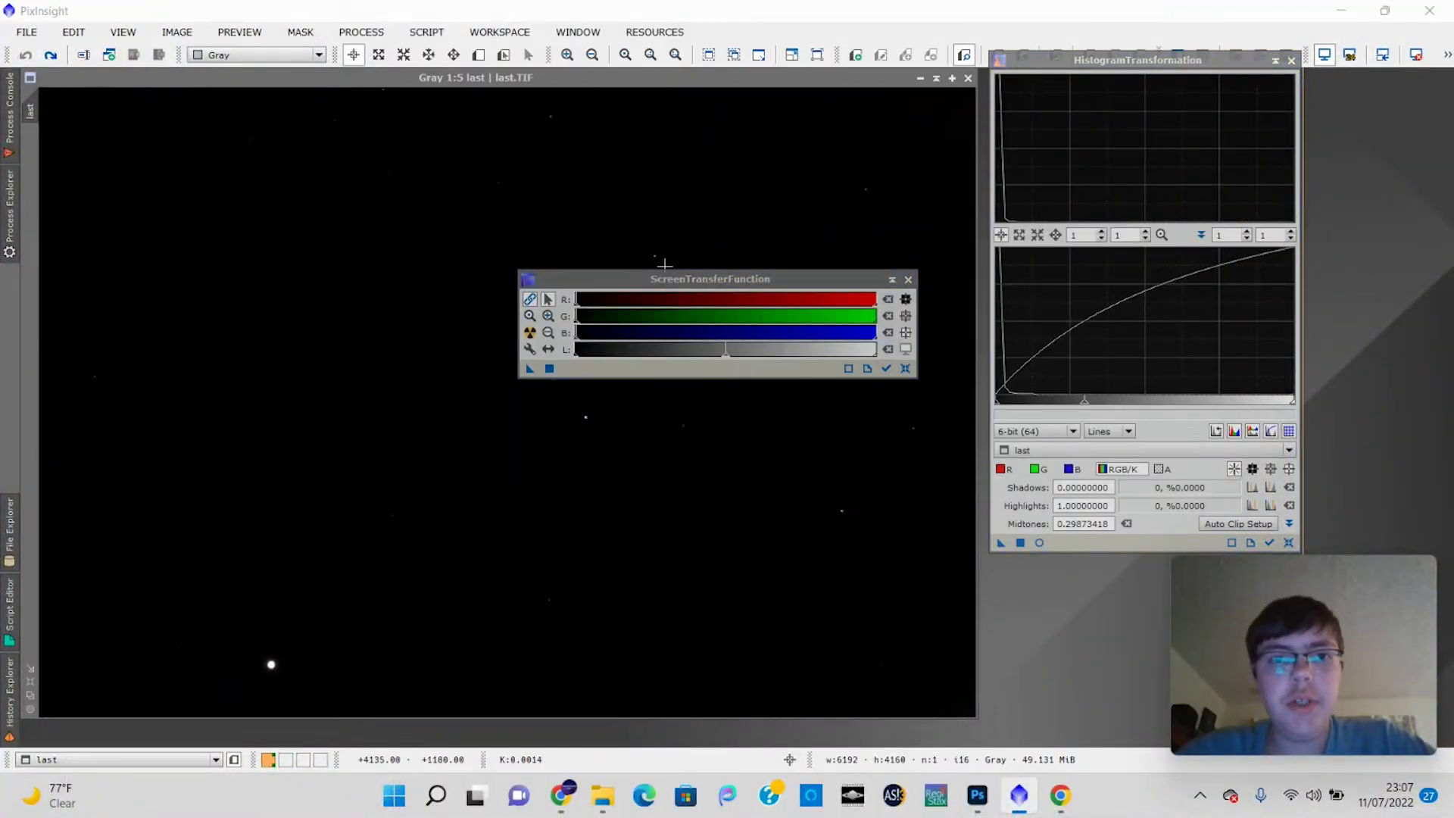
drag(666, 279, 978, 224)
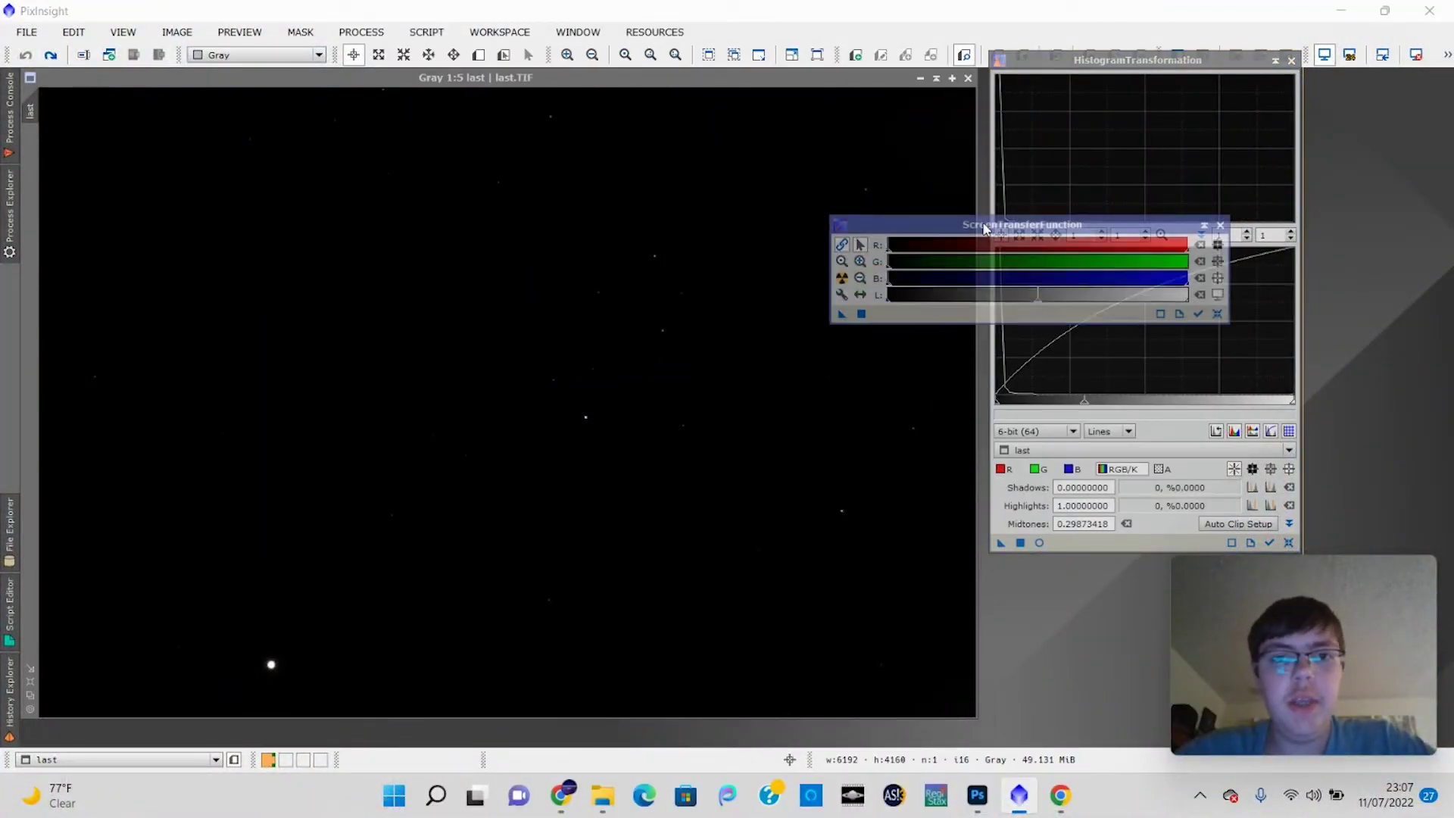
click(842, 278)
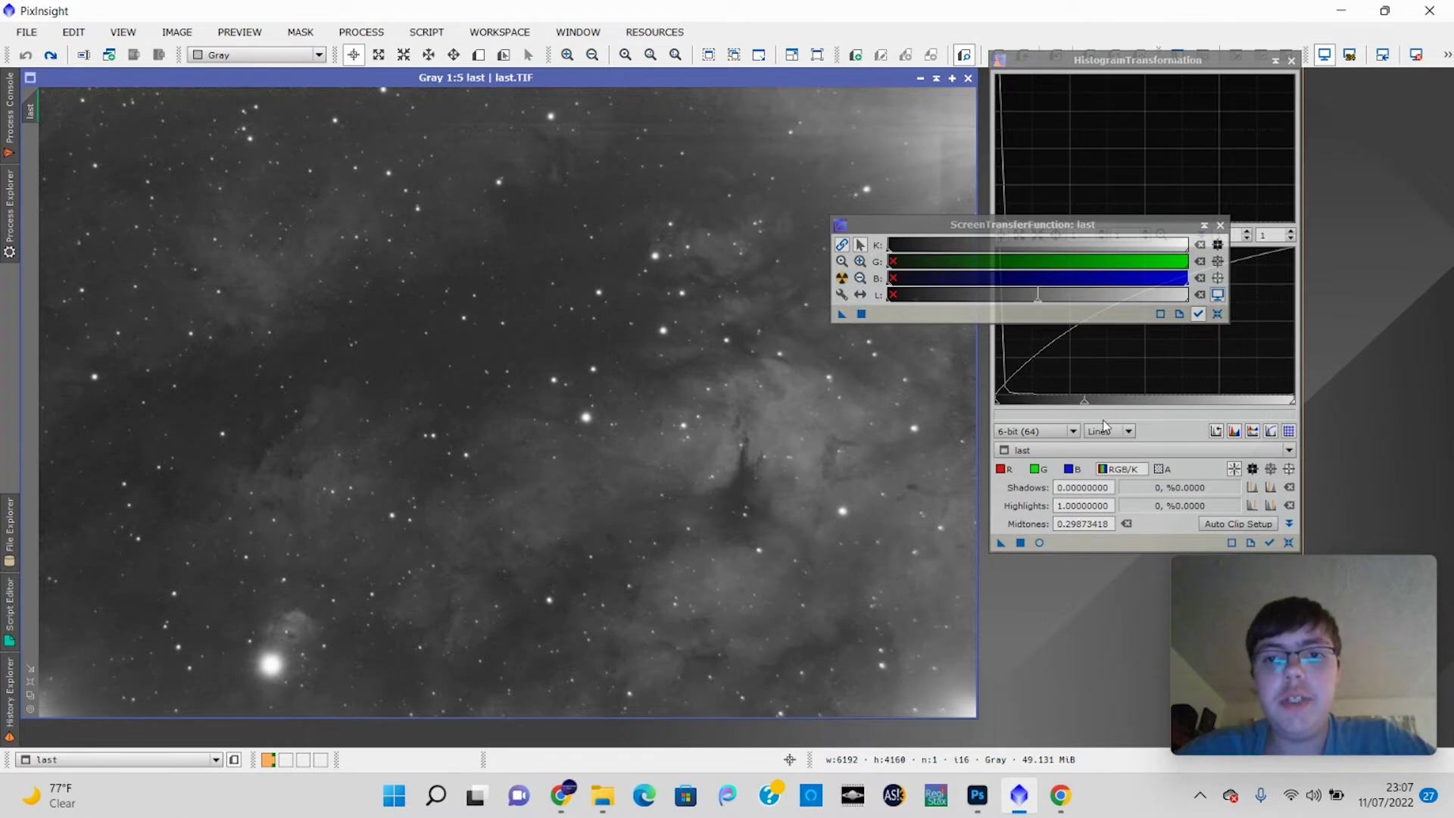
- Apply the STF auto-stretch permanently via HistogramTransformation (midtones ~0.0051), reset the display, close both tools
click(840, 316)
drag(840, 316, 1078, 548)
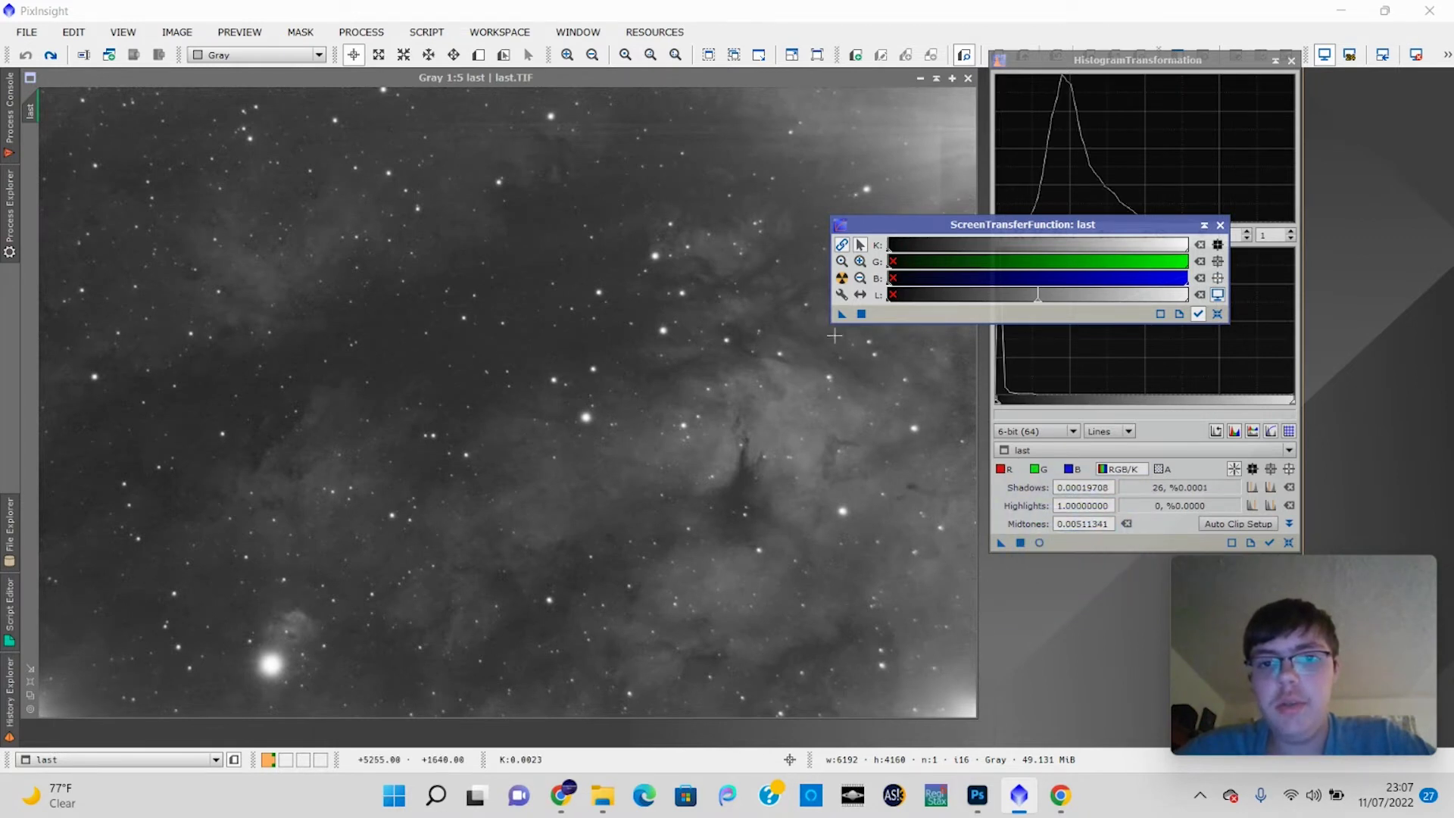
click(1021, 543)
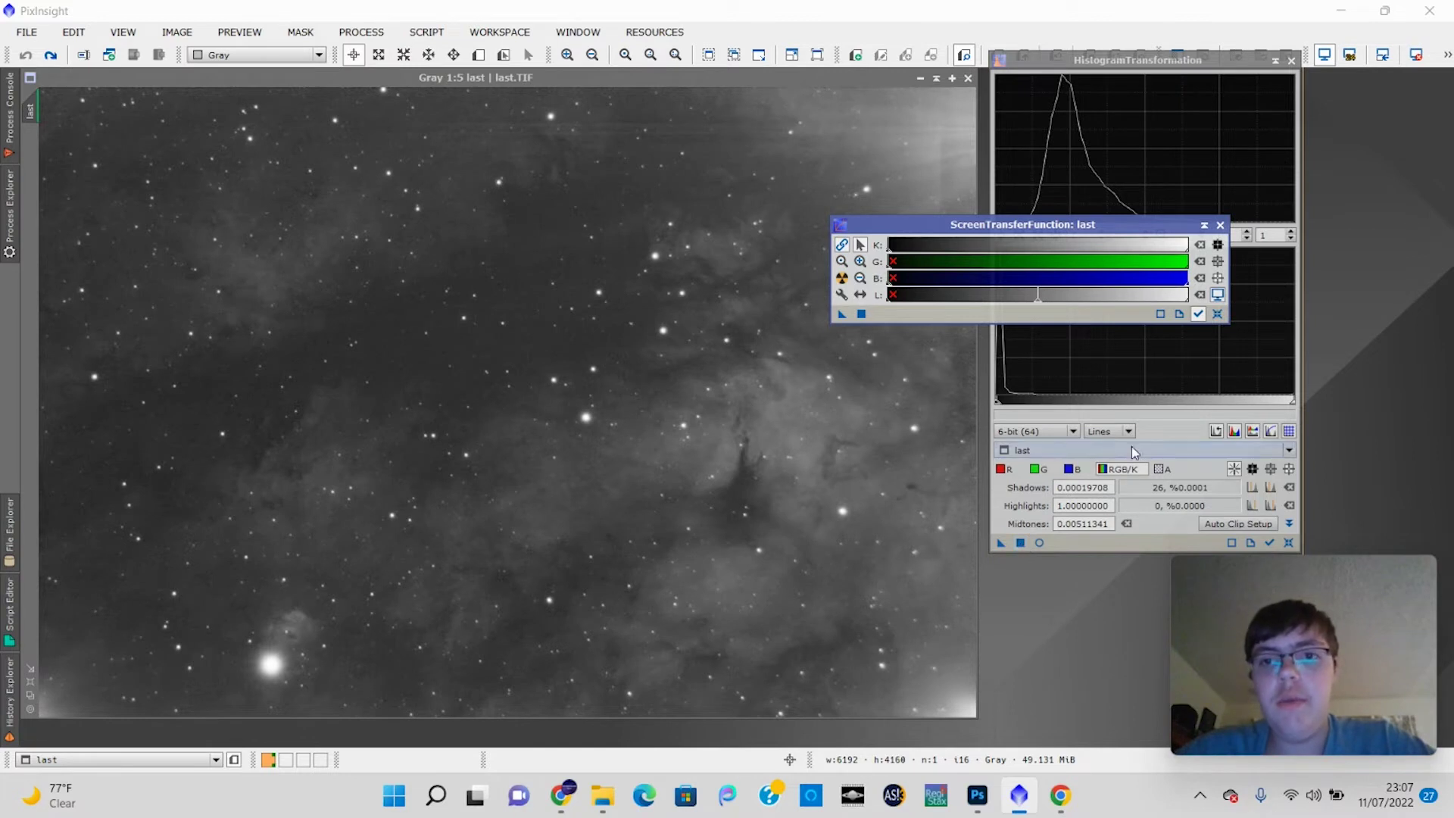
click(1019, 544)
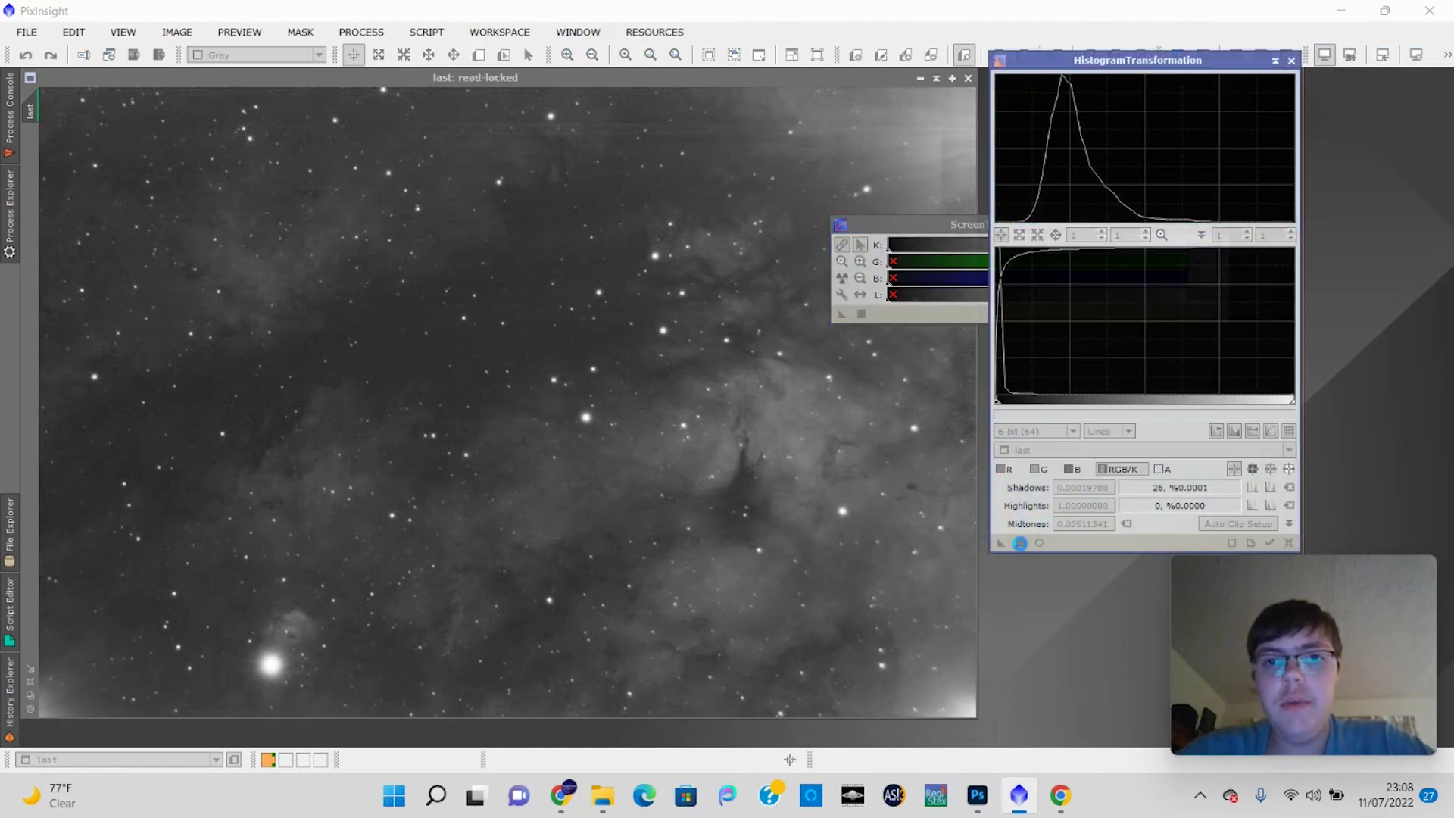
click(841, 278)
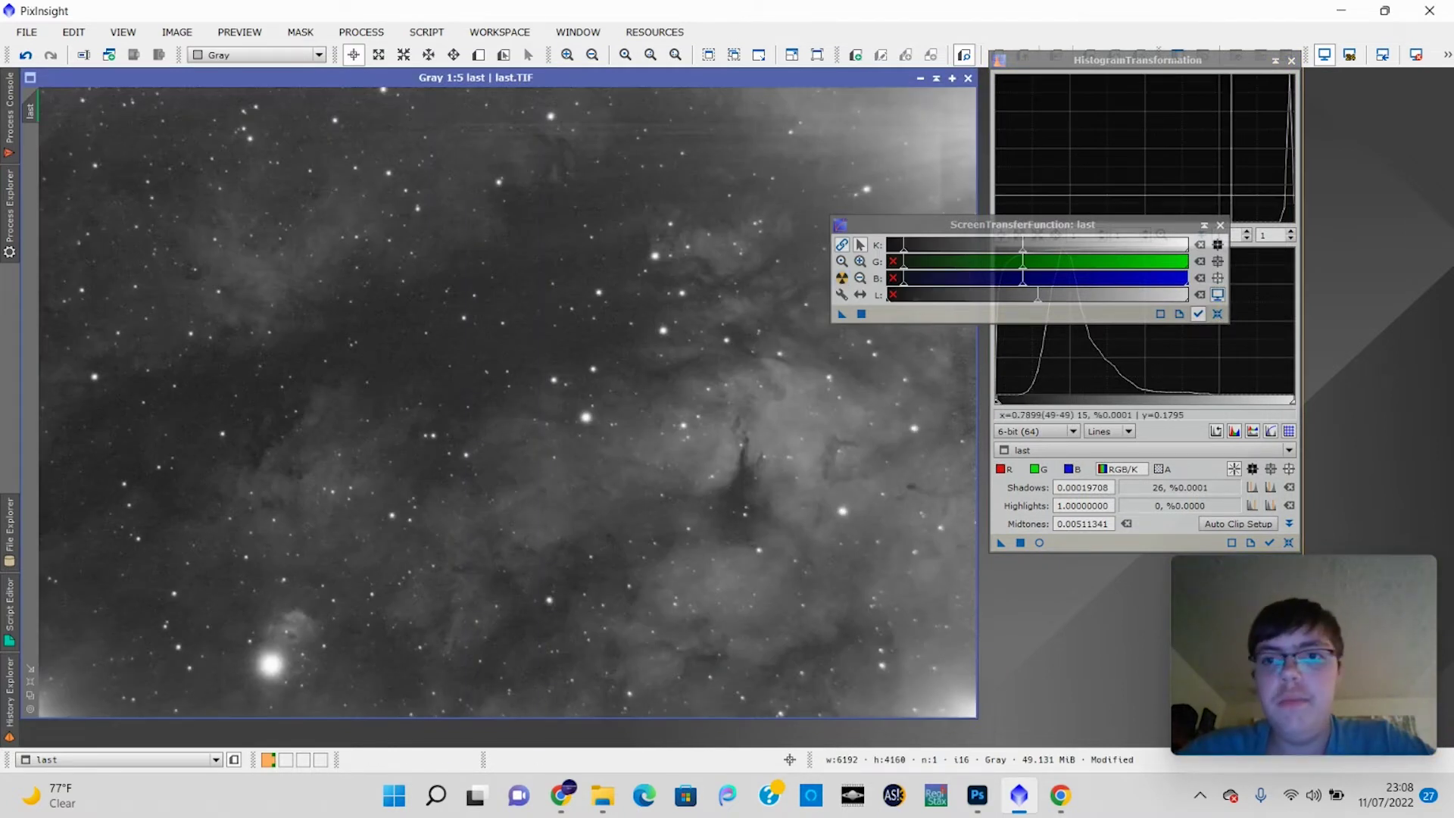
click(1220, 225)
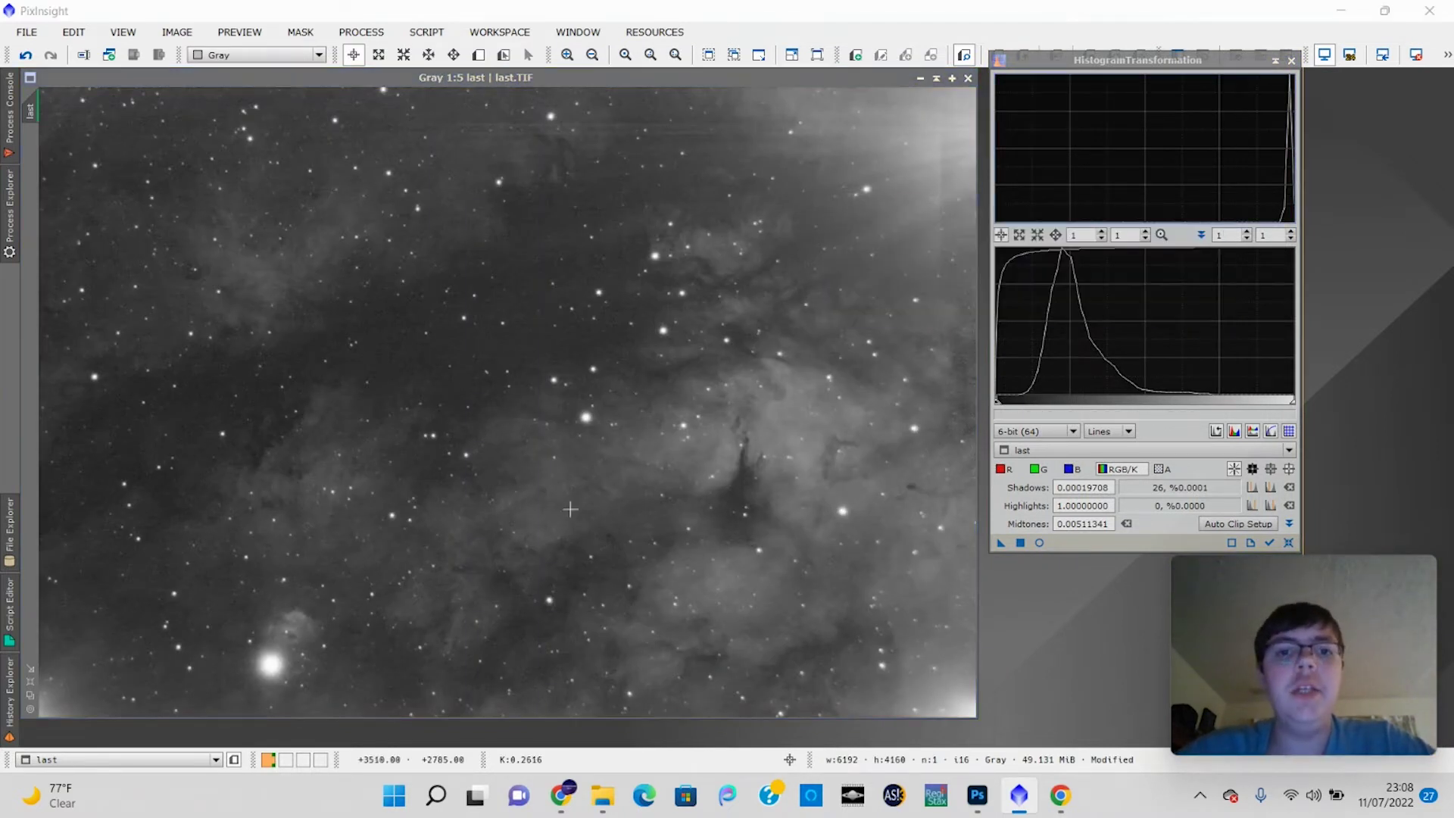
click(1291, 61)
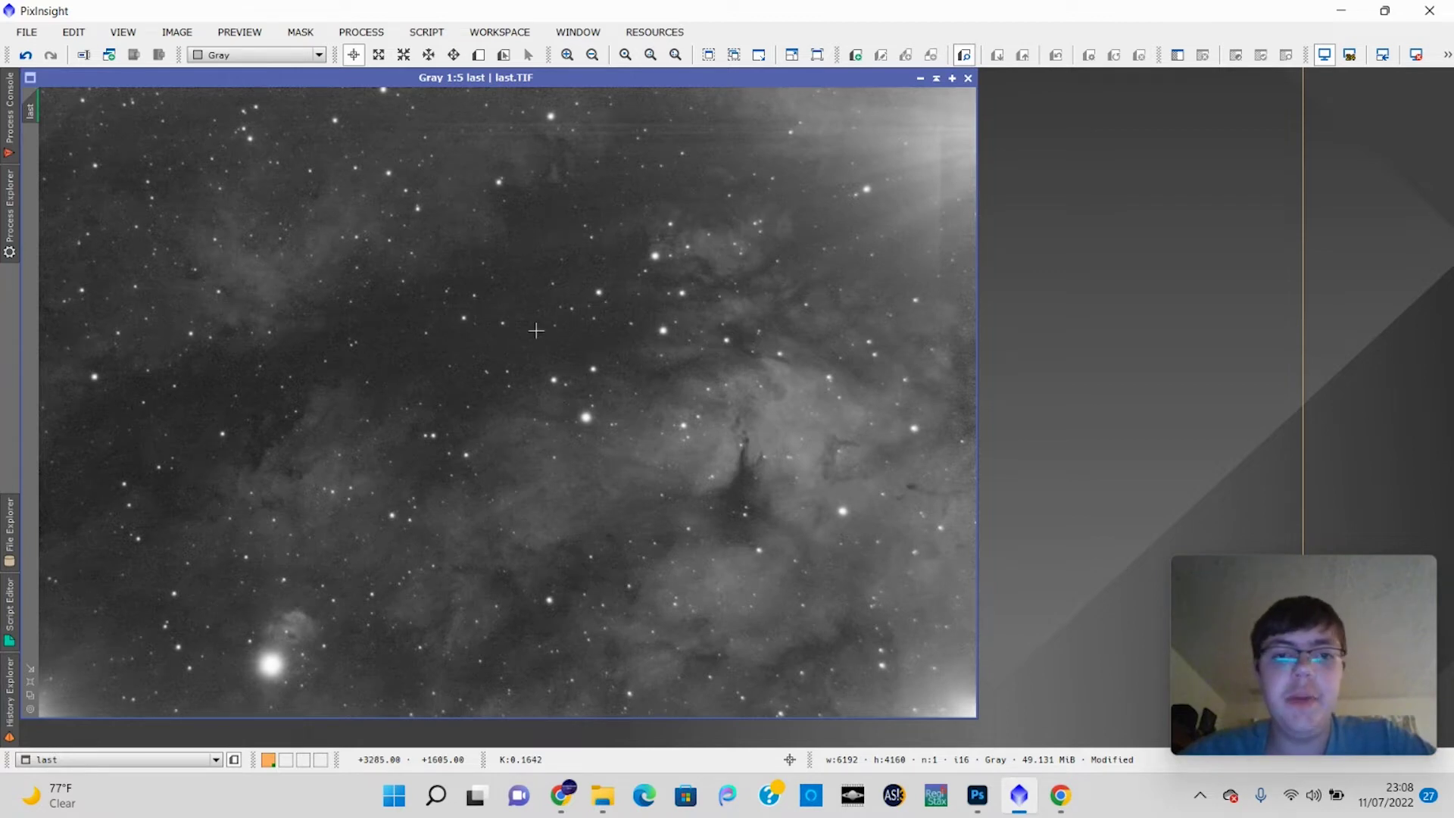
- In MultiscaleLinearTransform, enable layer 1 noise reduction with threshold 5 and amount 0.90
click(350, 34)
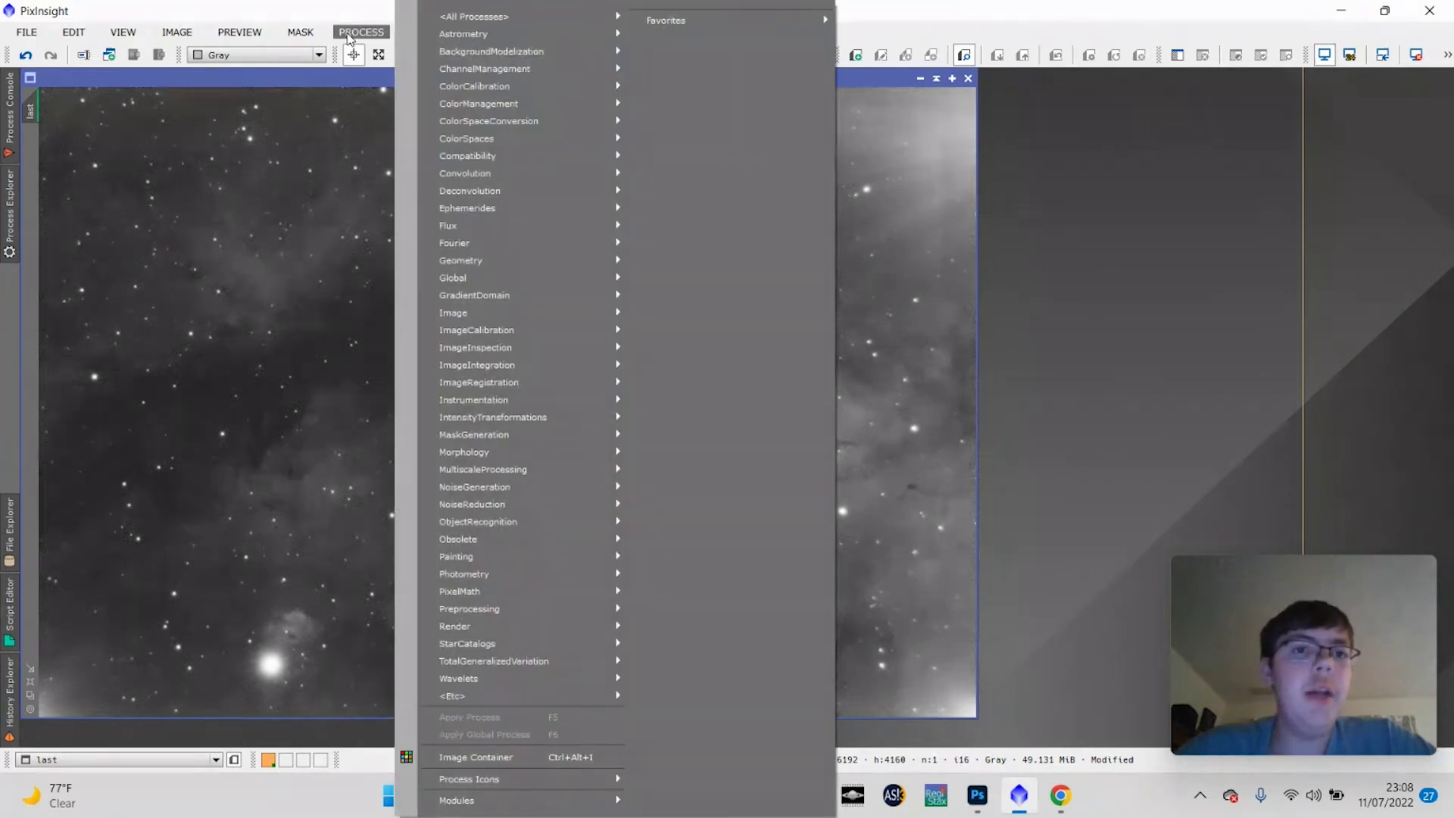
mouse_move(457, 20)
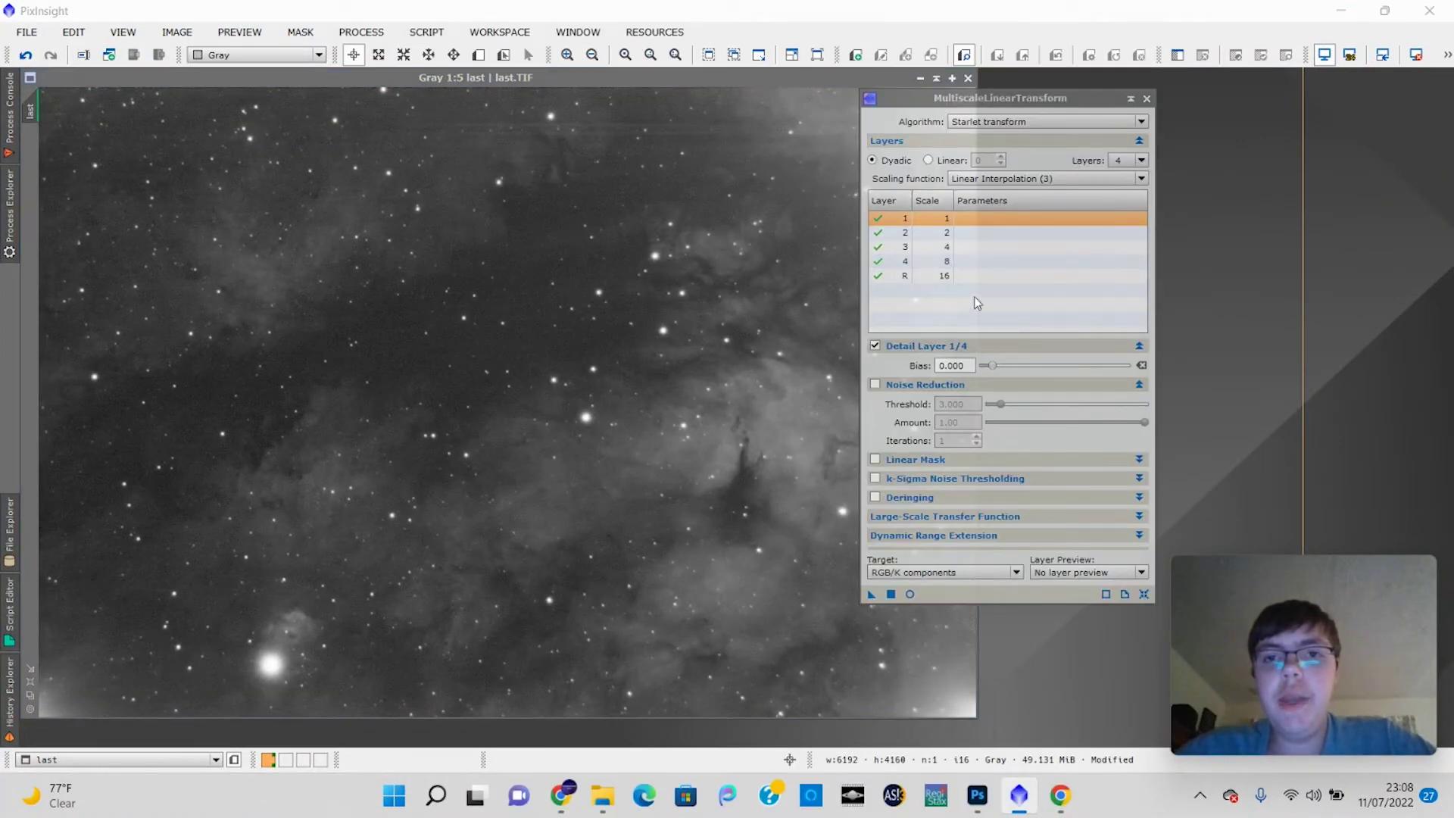
click(876, 385)
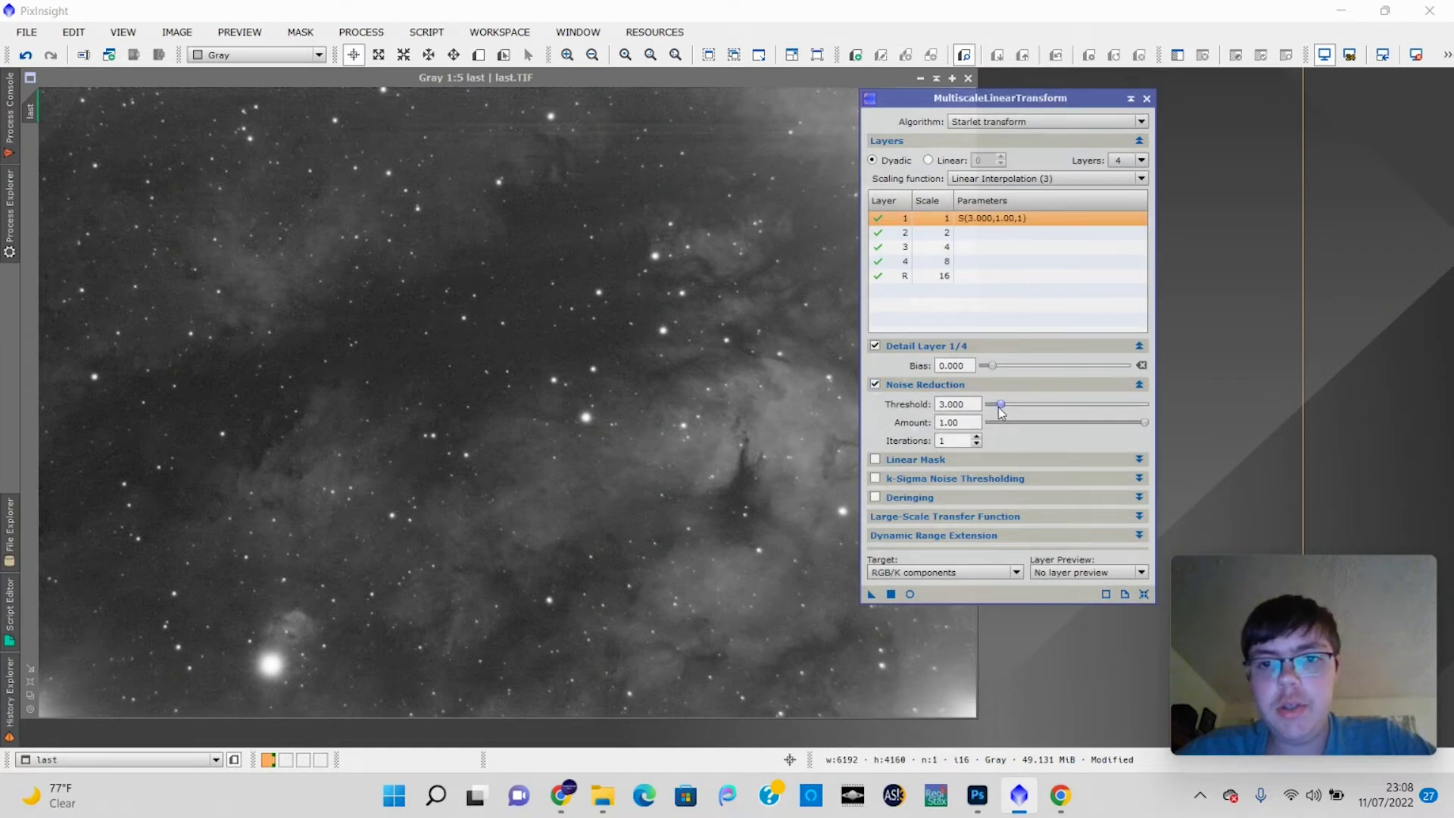
drag(1000, 410, 1008, 415)
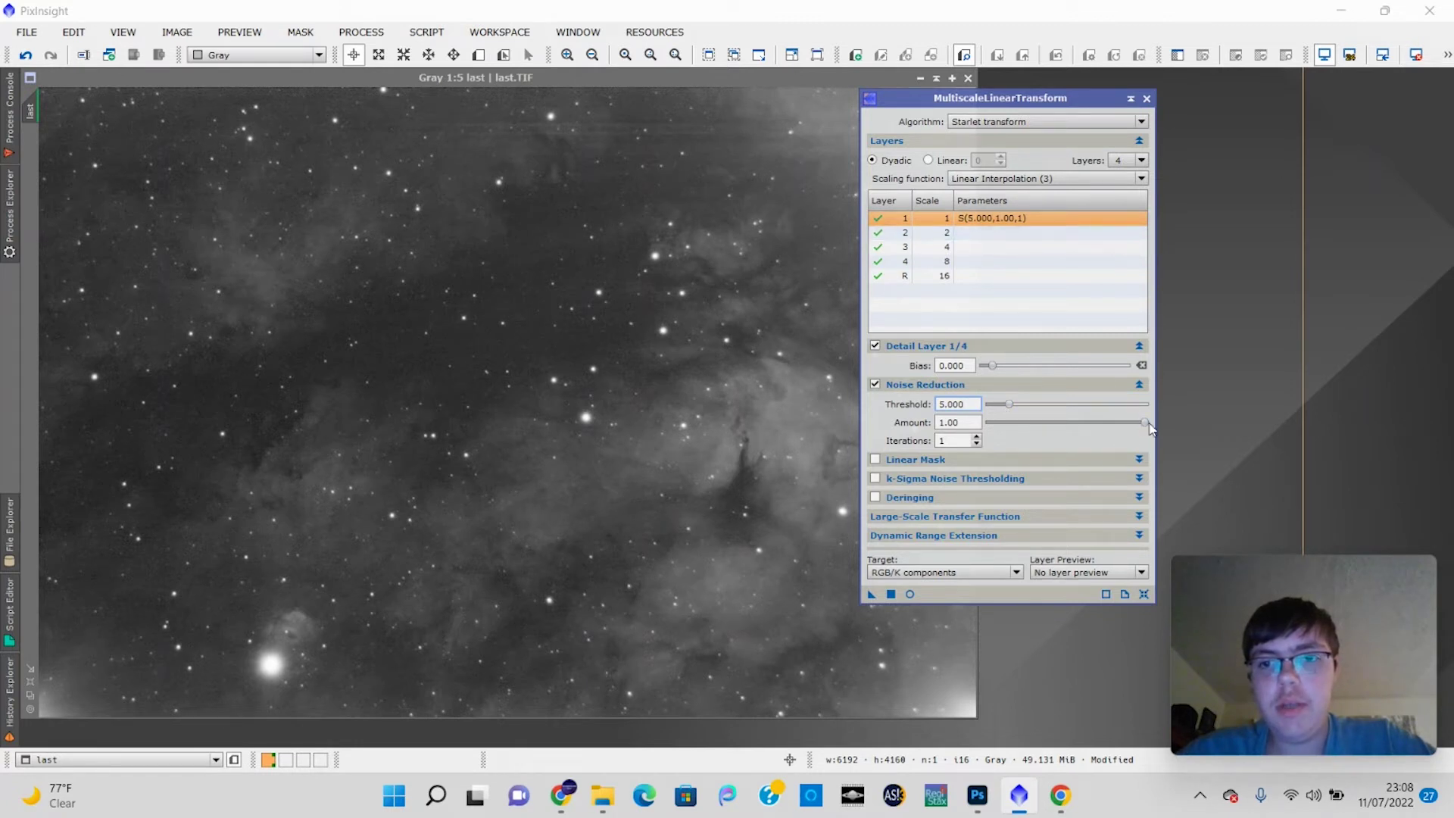
key(Tab)
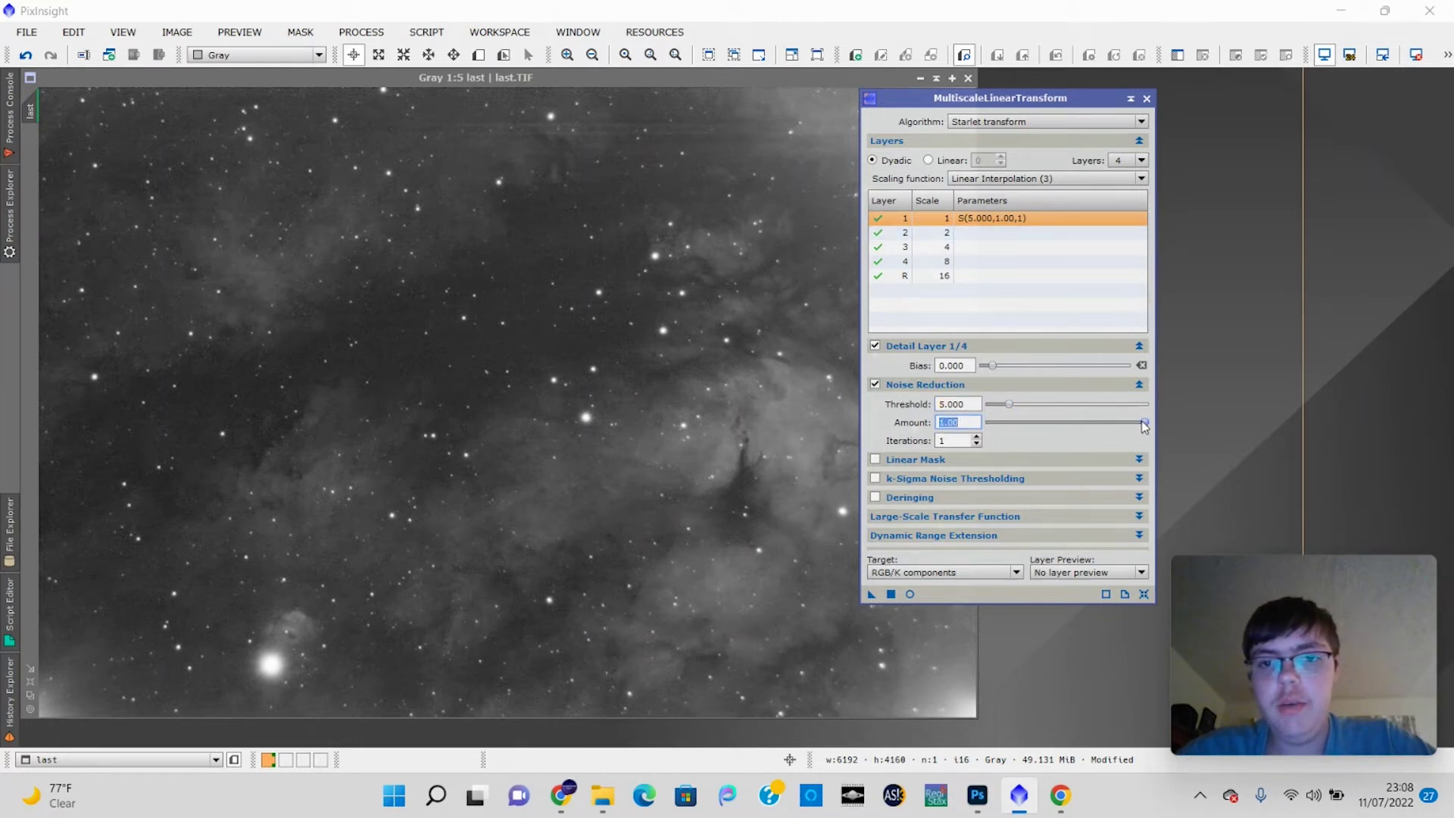
drag(1144, 423, 1139, 423)
click(961, 421)
key(BackSpace)
text(0)
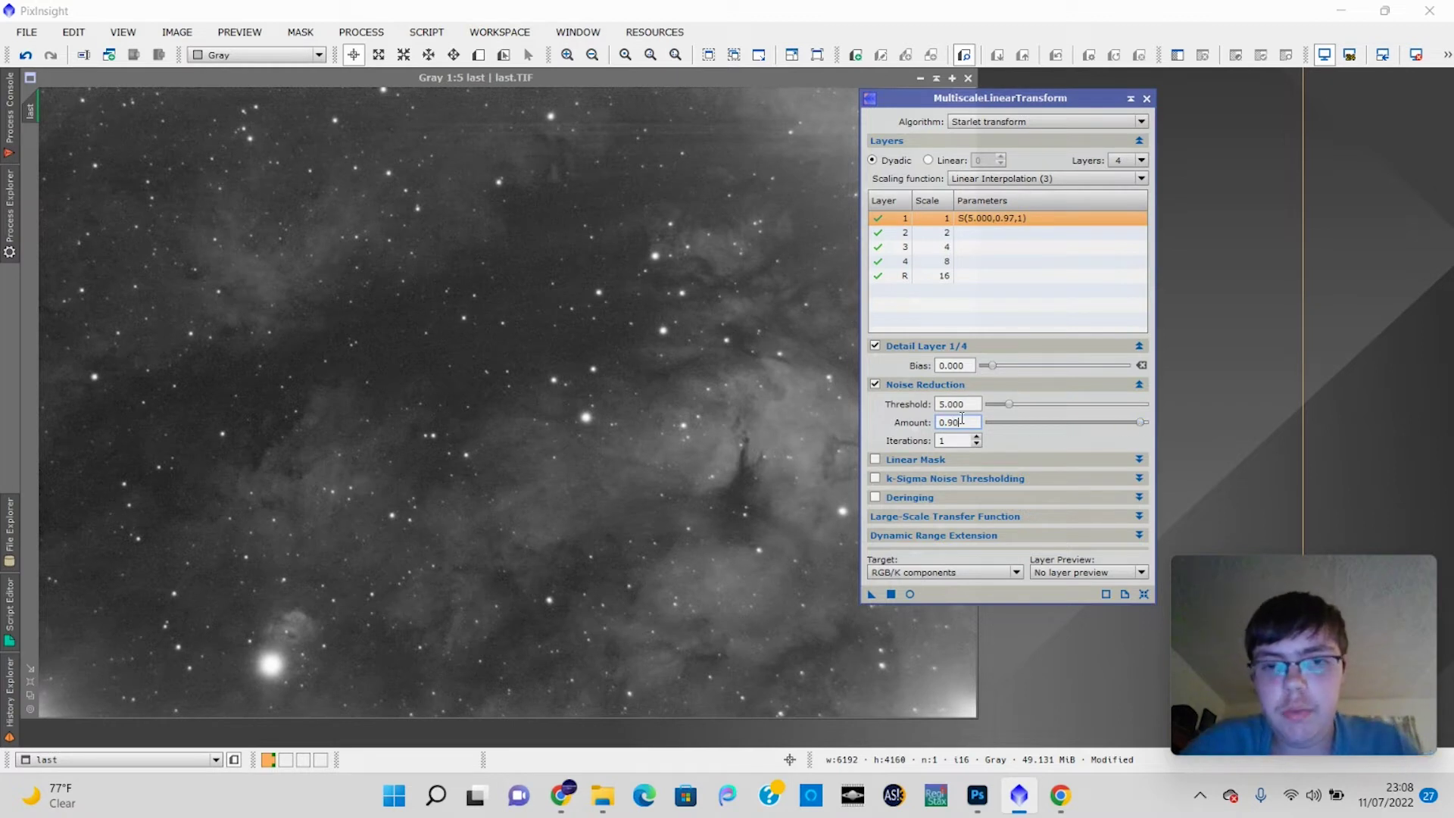
- Enable layer 2 noise reduction with threshold 3.5 and amount 0.76
click(905, 234)
click(896, 386)
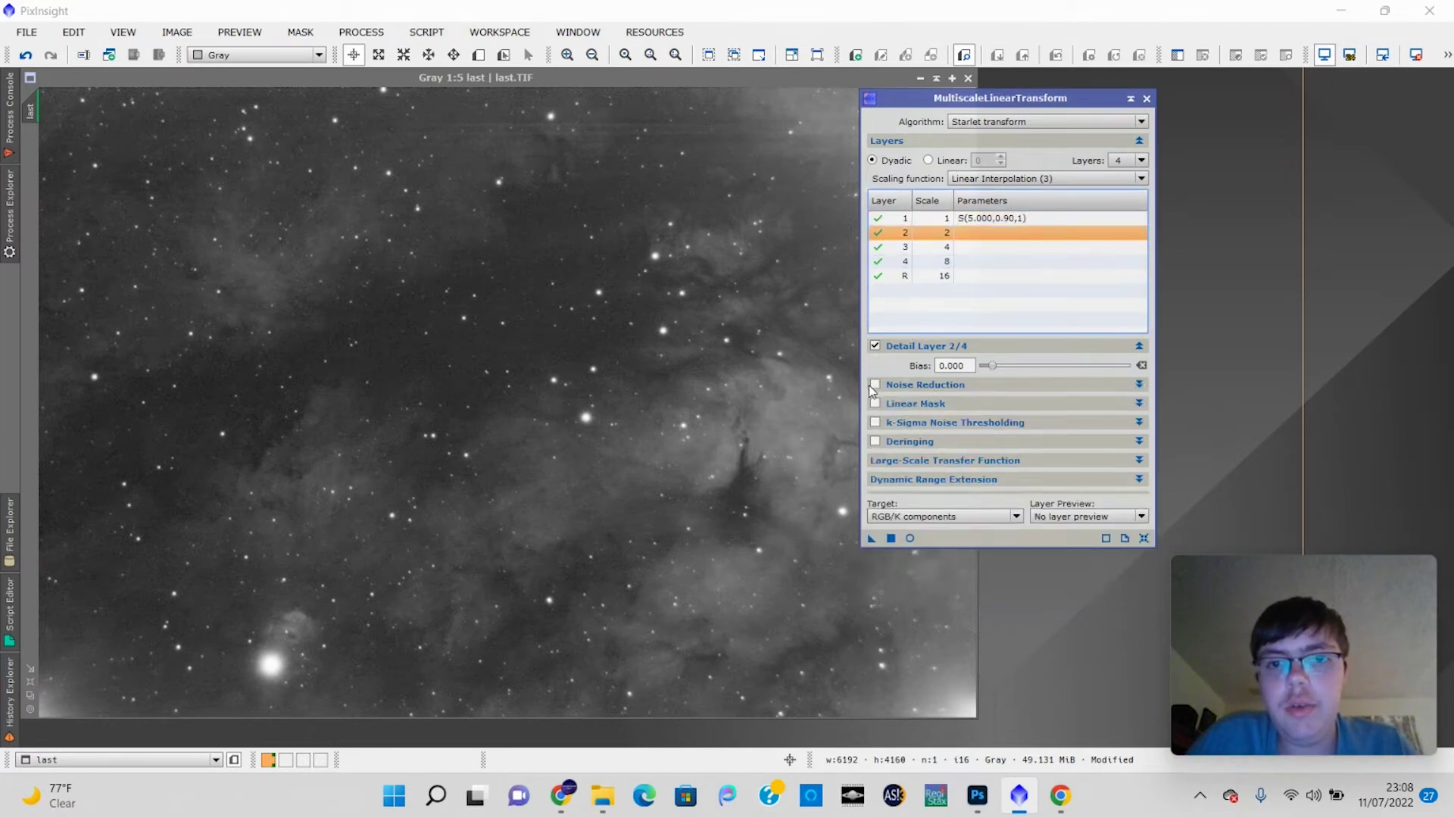
click(881, 384)
click(876, 384)
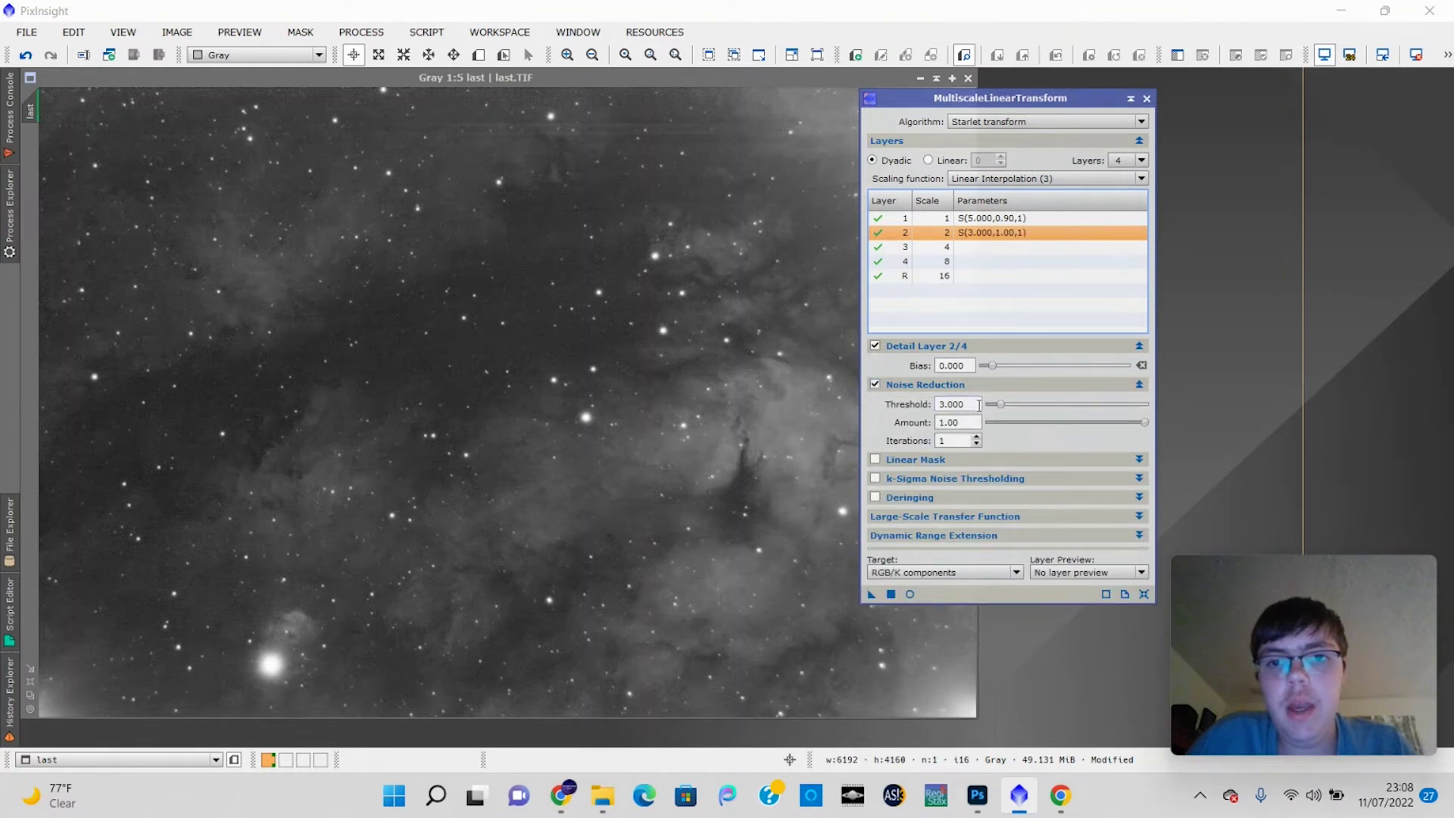
drag(1002, 408, 1005, 406)
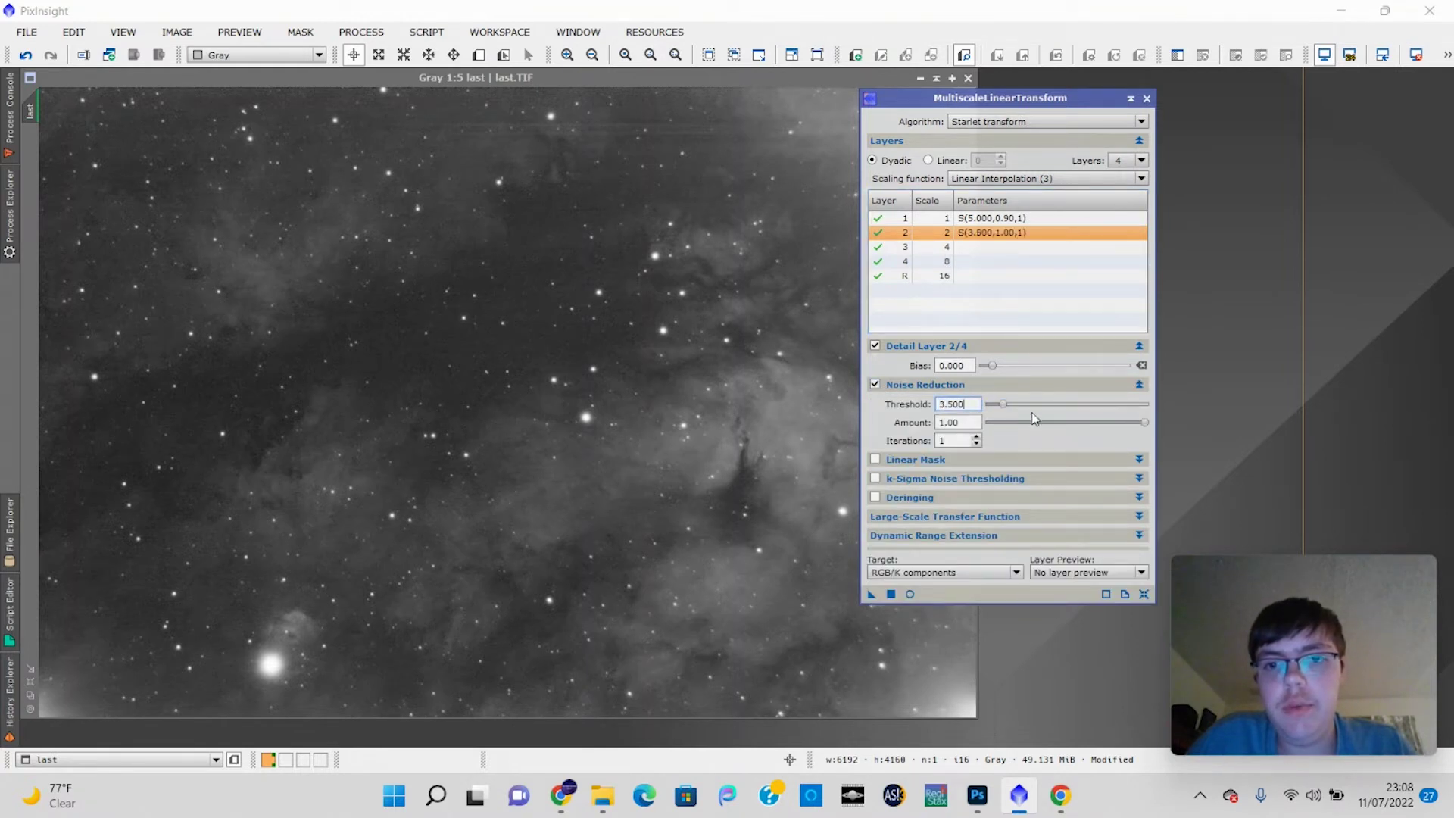
drag(1150, 425, 1110, 422)
- Enable noise reduction on layers 3 and 4: thresholds 3 and 2, amounts 0.48 and 0.30
click(1011, 247)
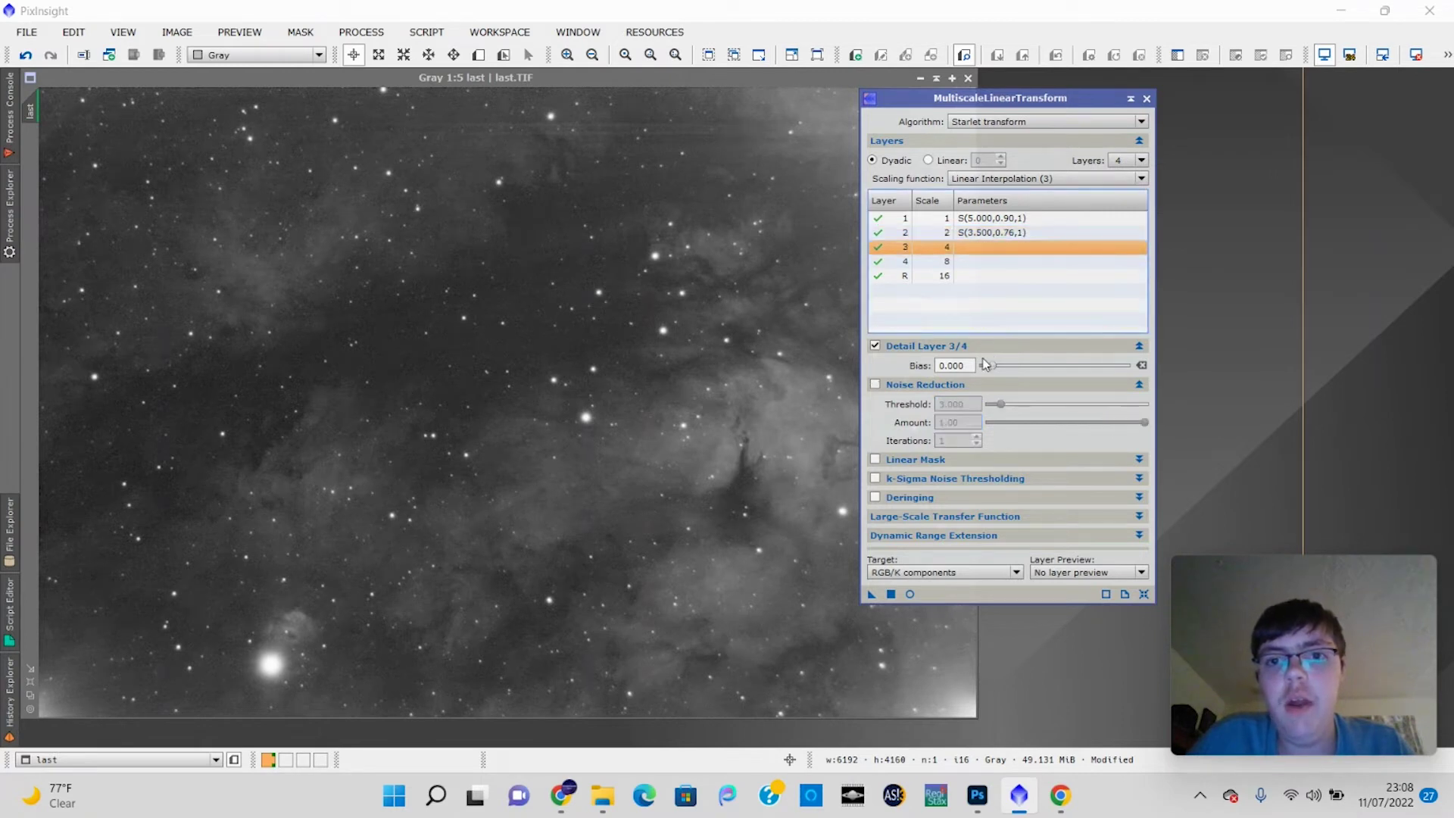
click(876, 384)
drag(1002, 407, 1000, 409)
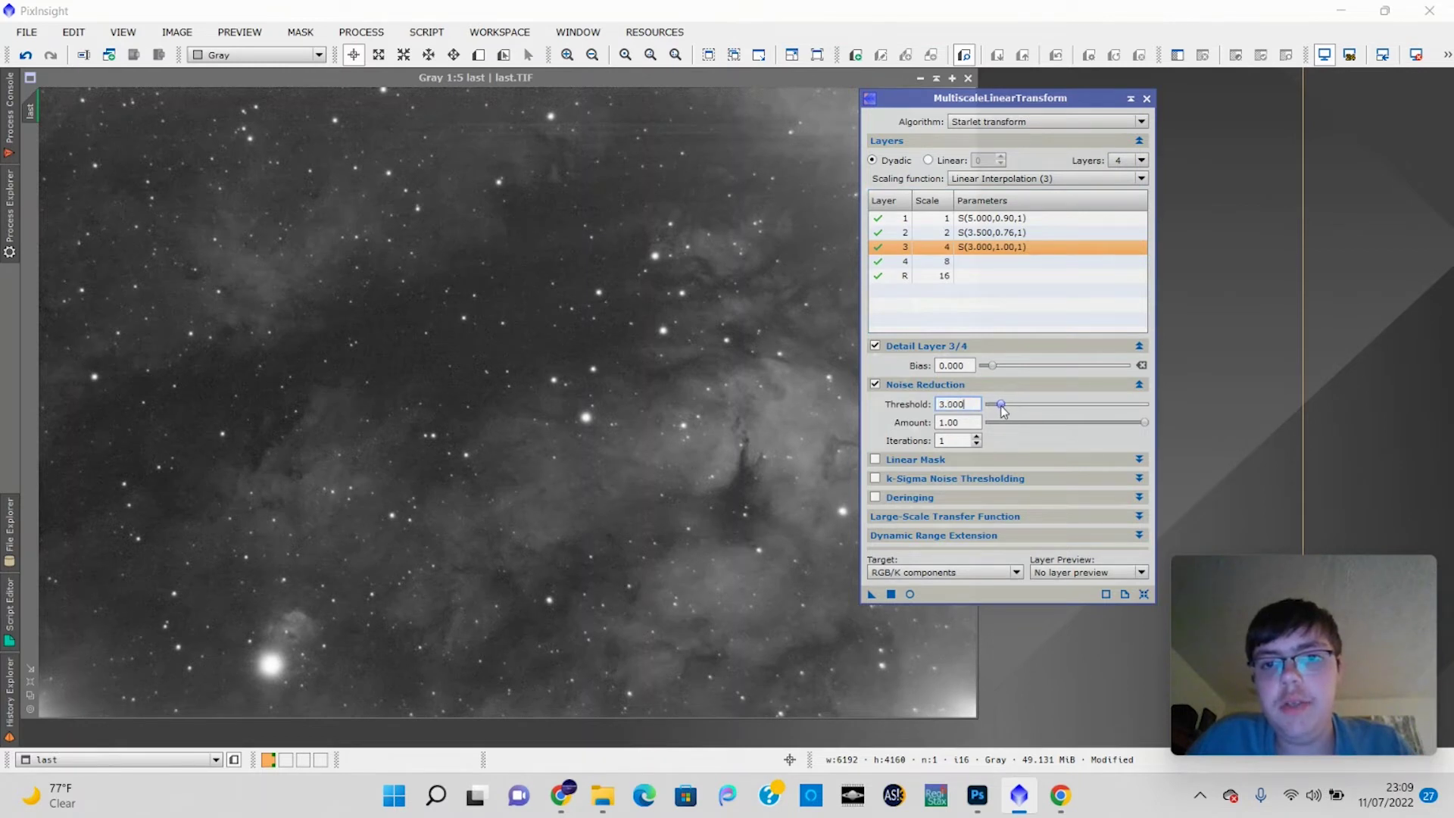
drag(1144, 424, 1063, 421)
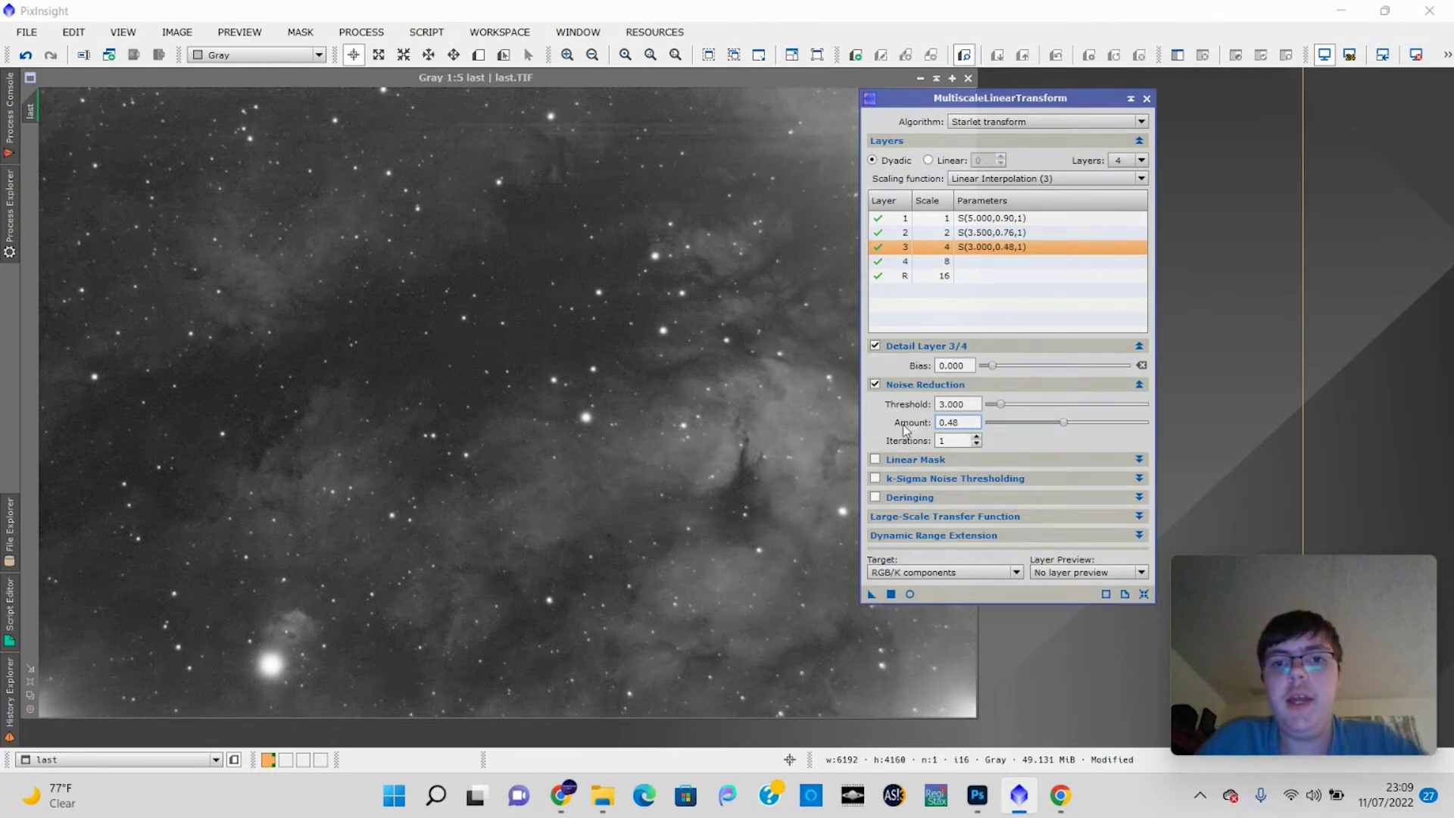
click(895, 264)
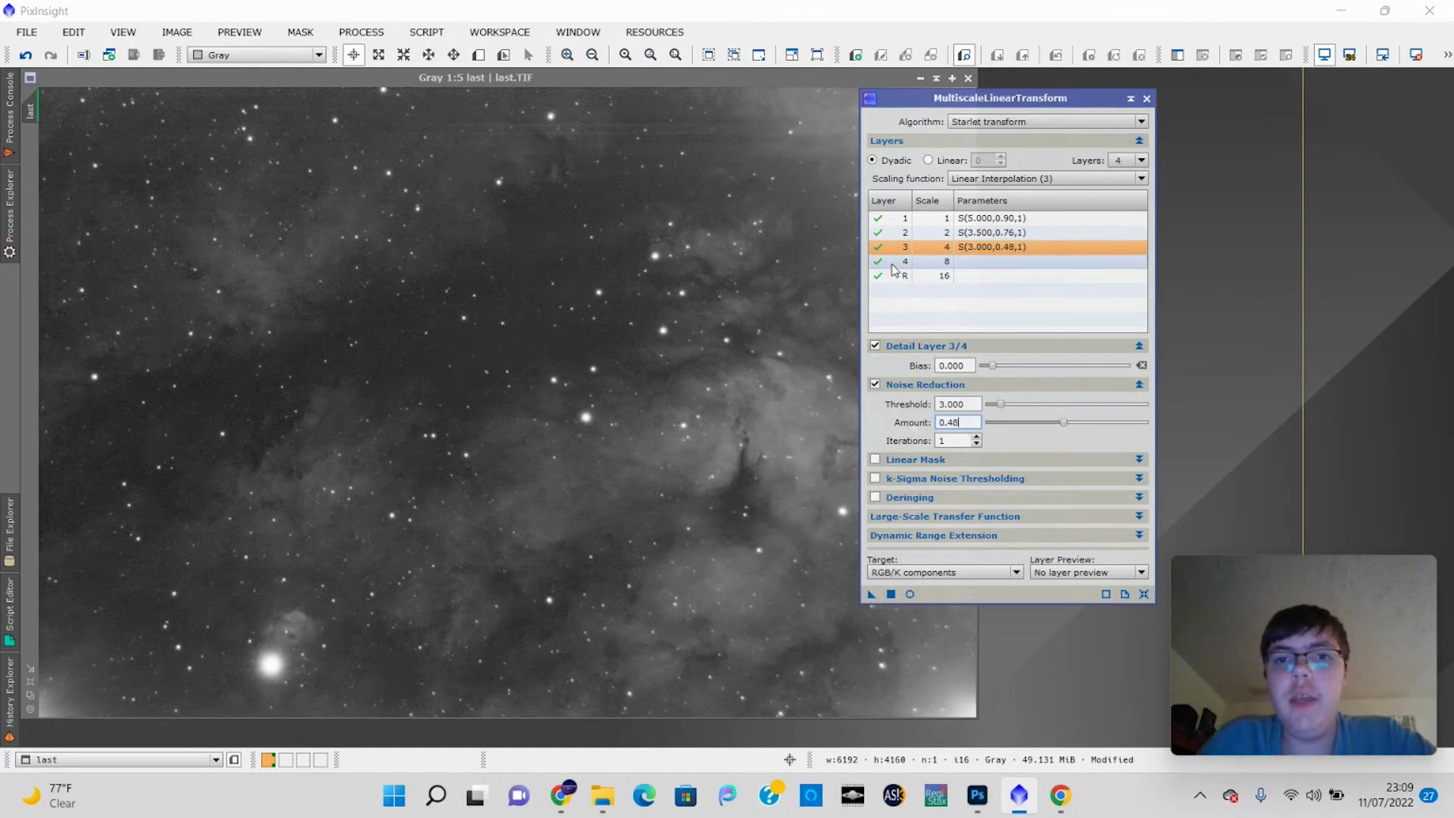
click(876, 384)
mouse_move(1000, 408)
mouse_down()
mouse_move(1019, 409)
mouse_move(997, 409)
mouse_up()
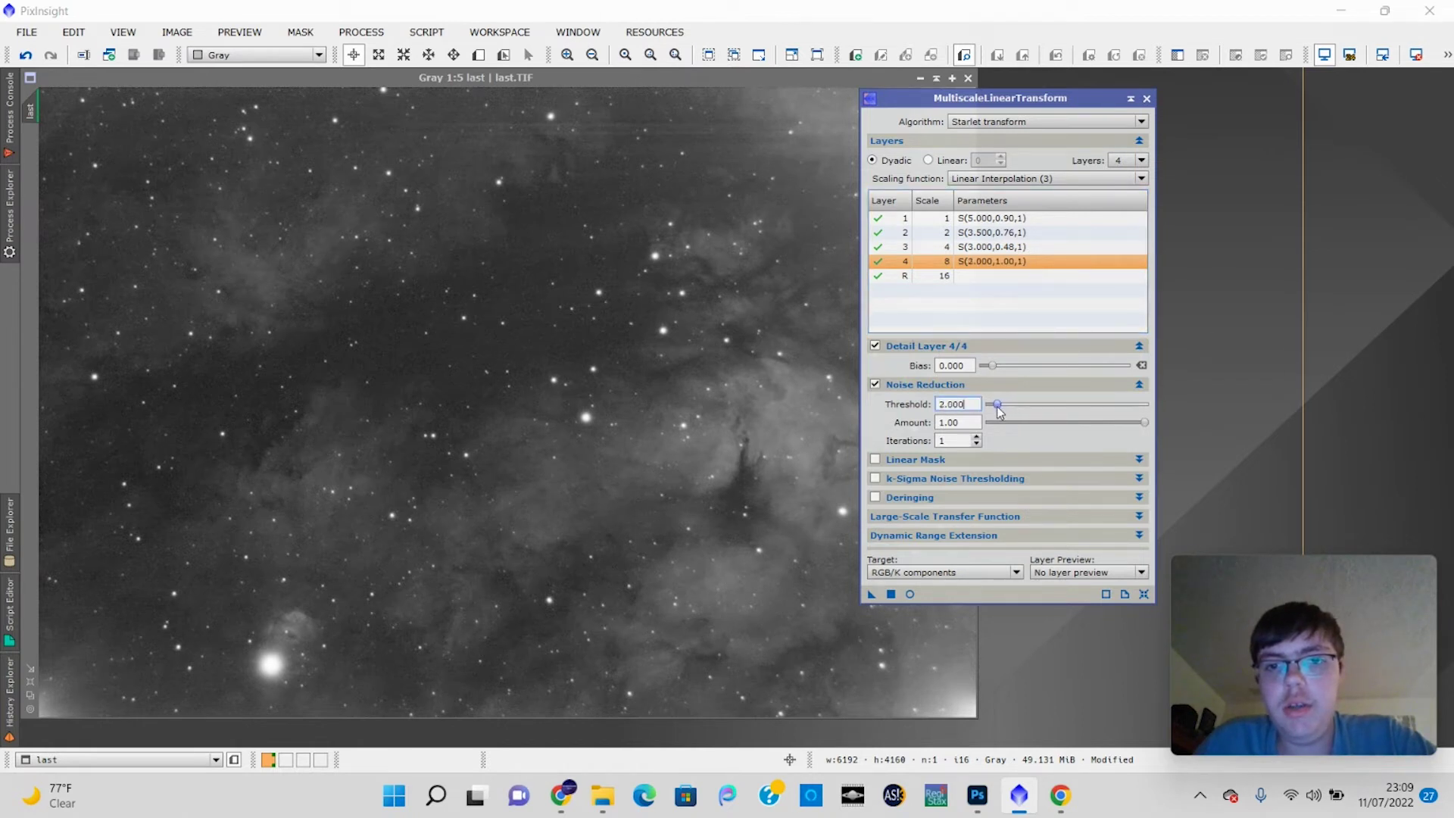
drag(1144, 423, 1038, 439)
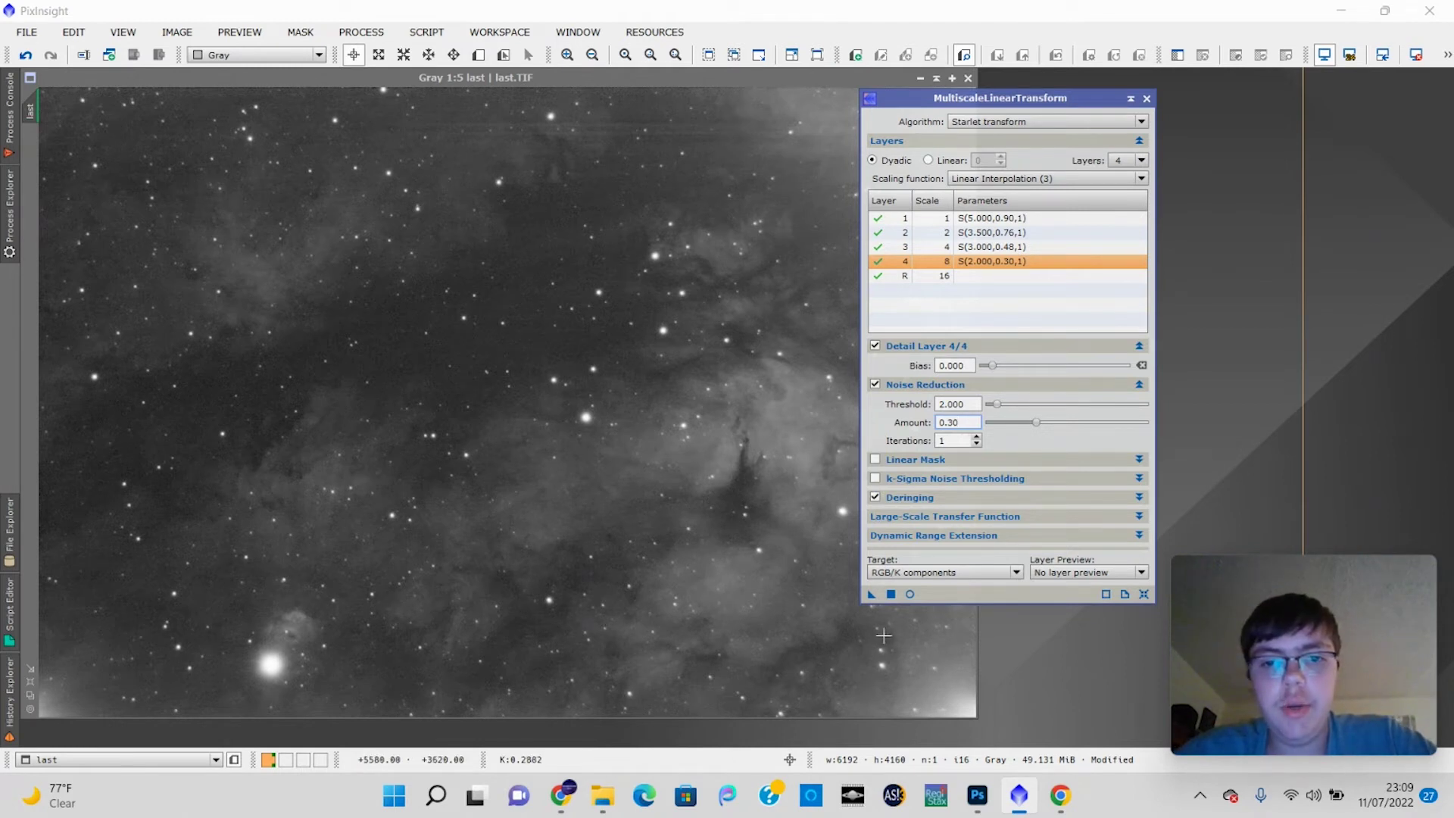
- Apply the wavelet noise reduction to last.TIF and close MultiscaleLinearTransform
click(892, 595)
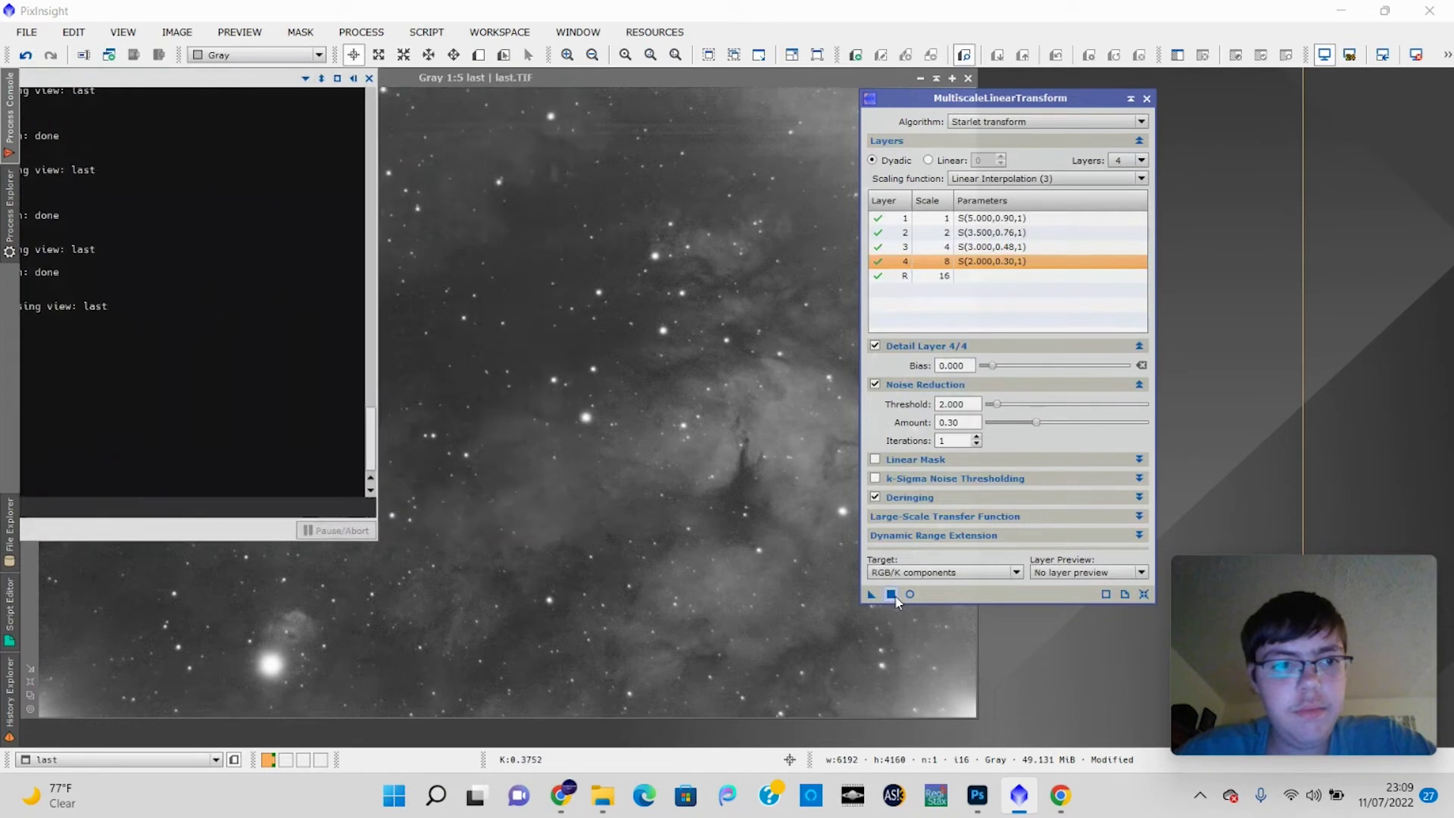
click(724, 527)
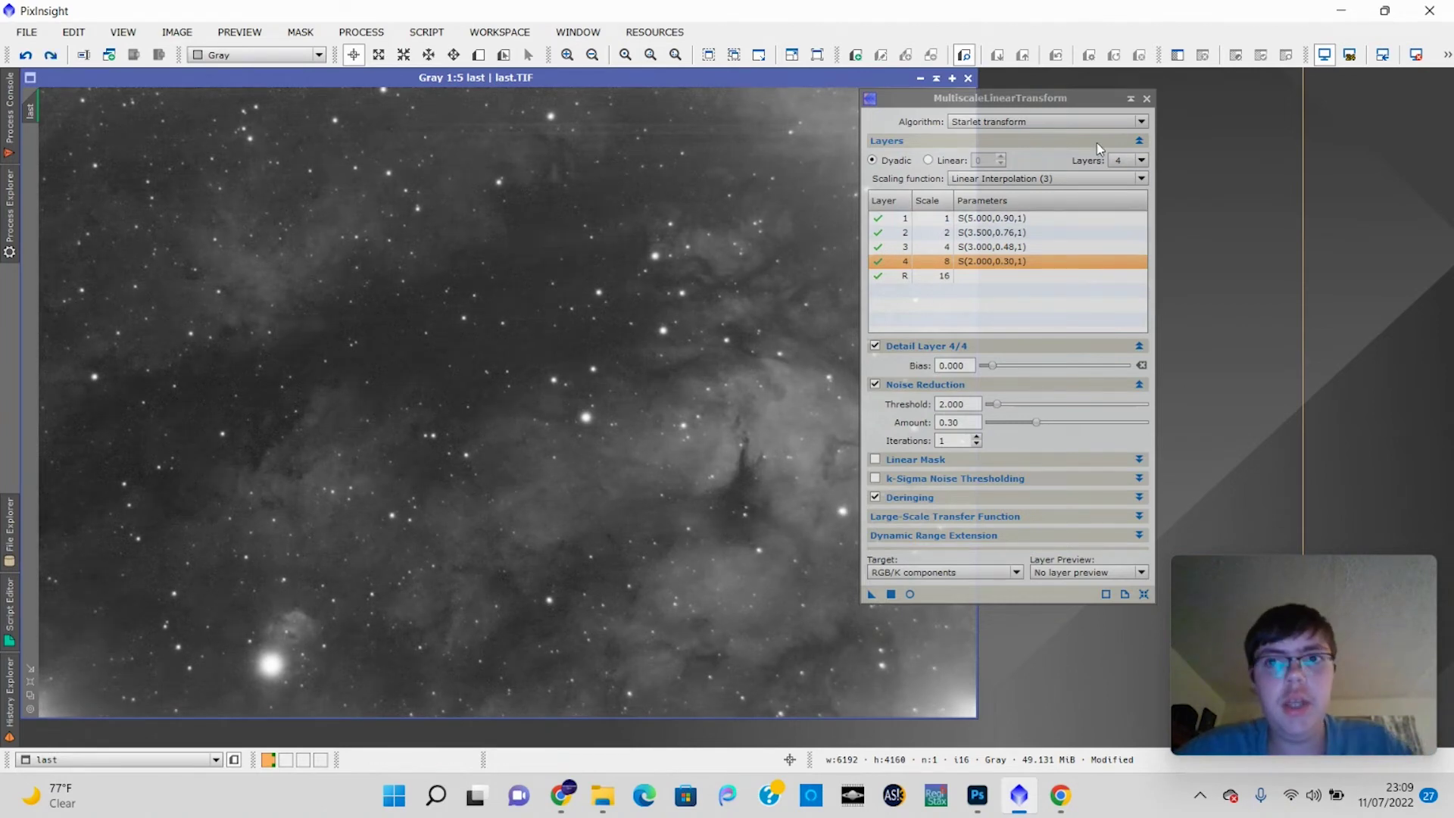
click(1147, 99)
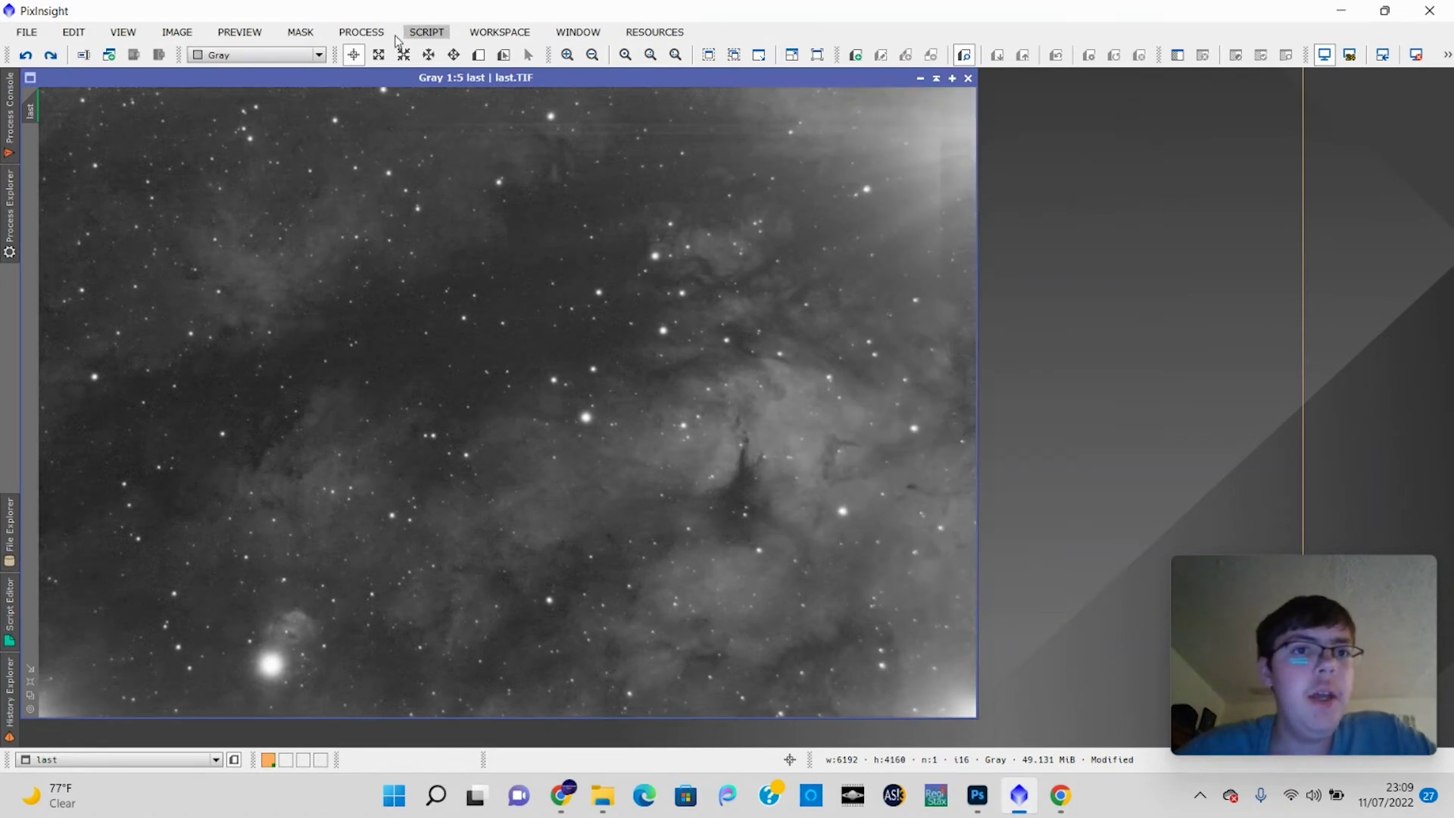
- Run ACDNR on last with amount 1.00 (StdDev 1.5, 3 iterations), then close it
click(361, 32)
mouse_move(445, 28)
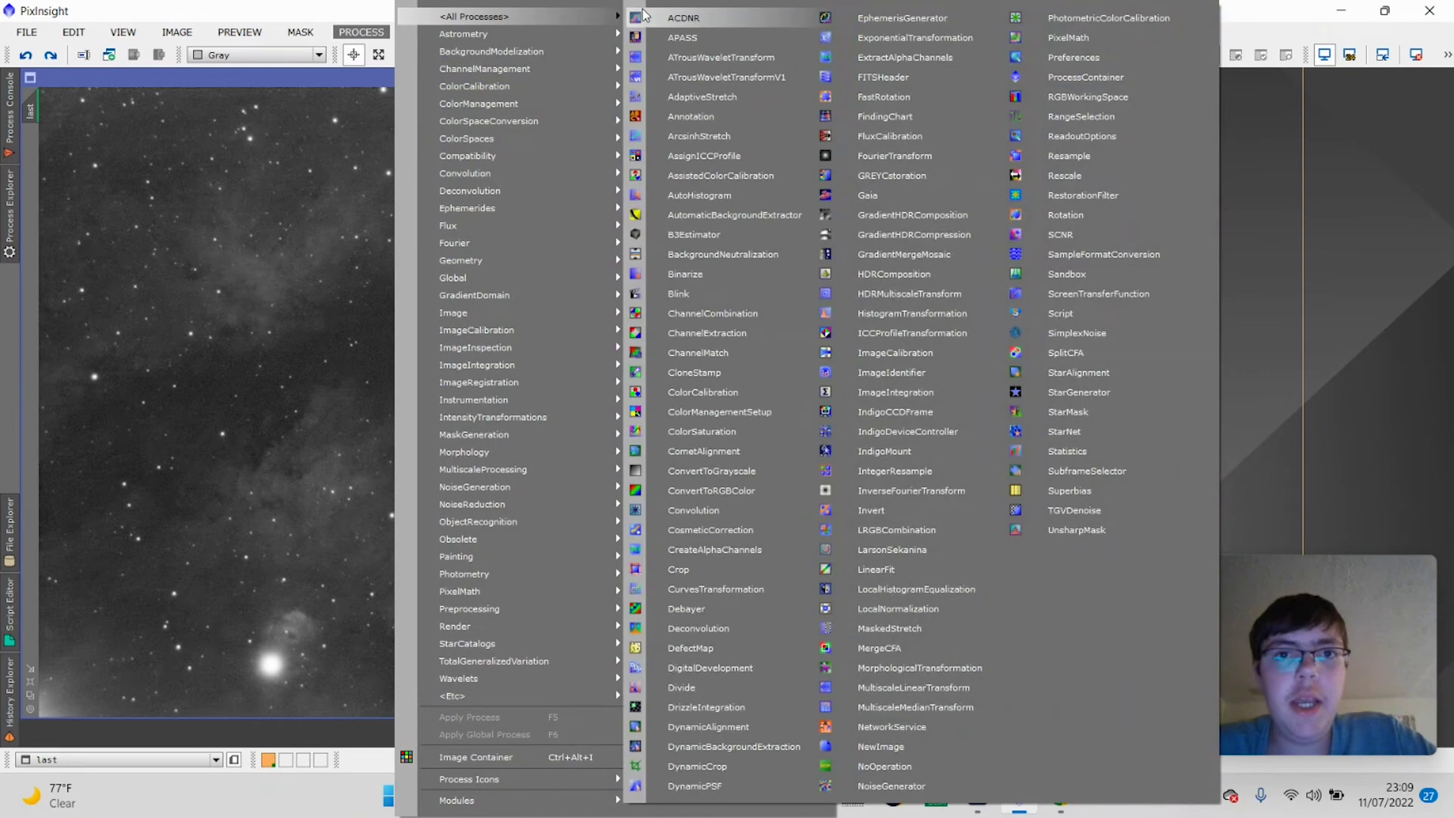
click(683, 17)
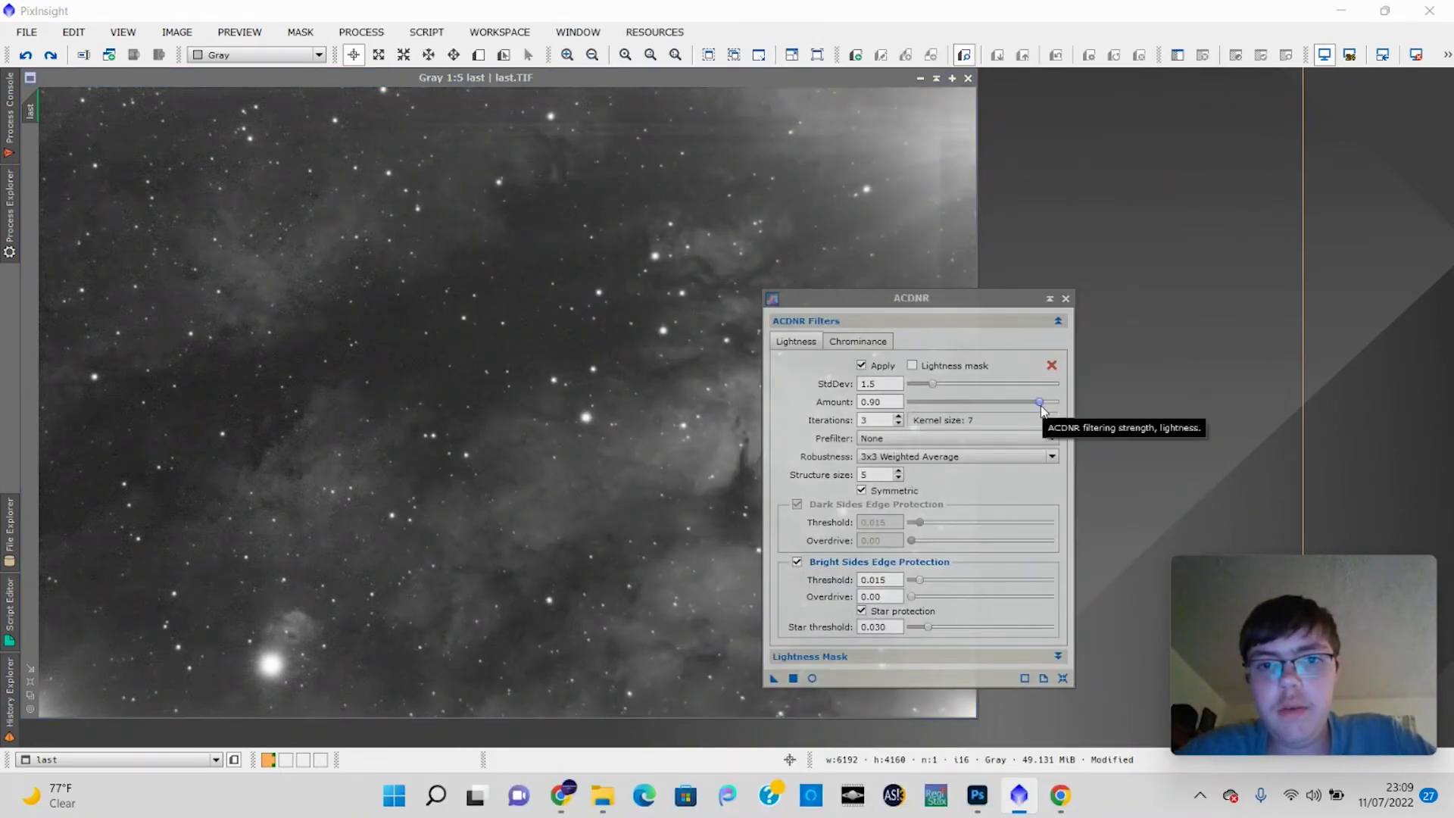
drag(1041, 405, 1064, 411)
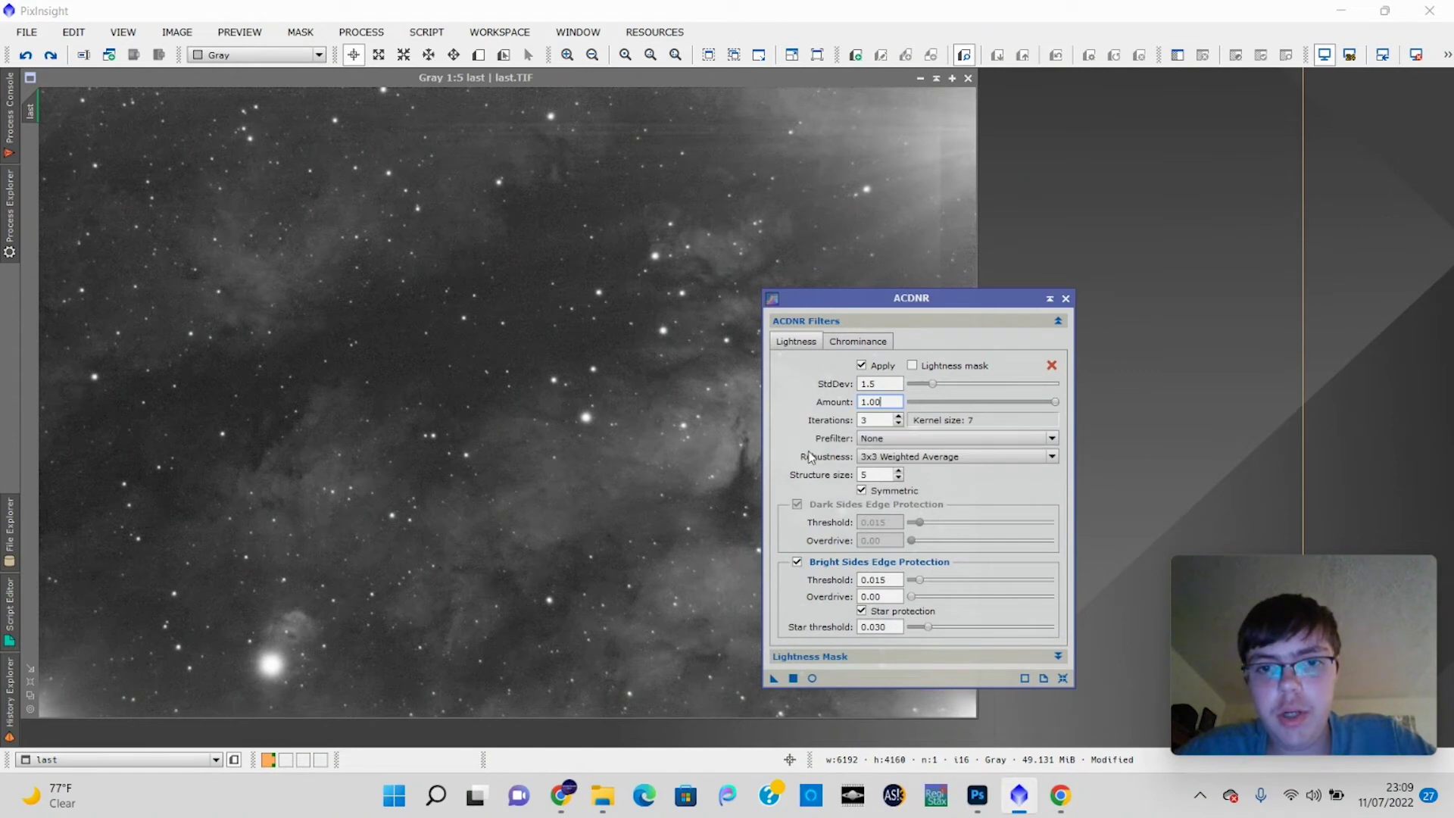
click(793, 677)
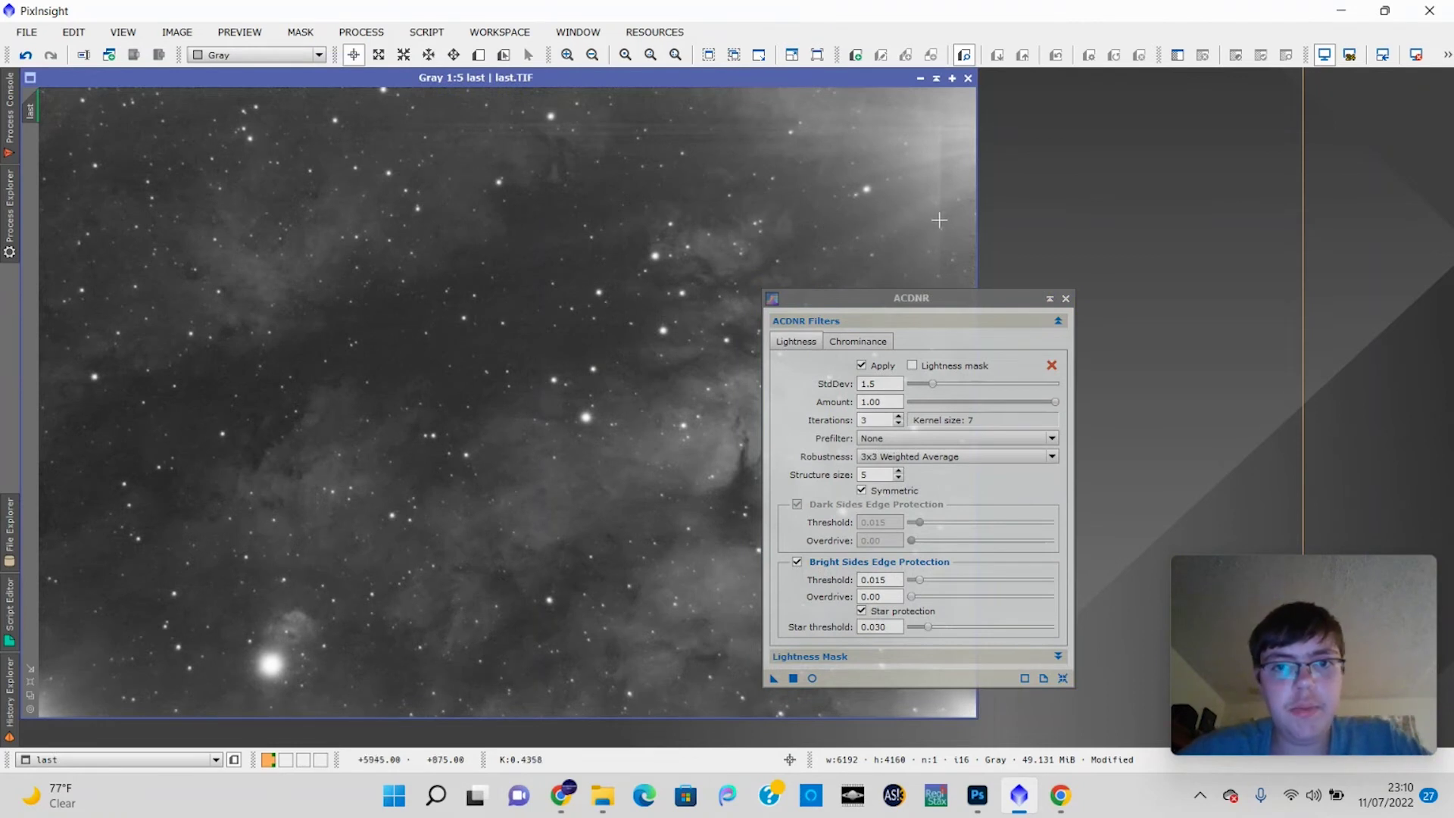
drag(925, 297, 1073, 295)
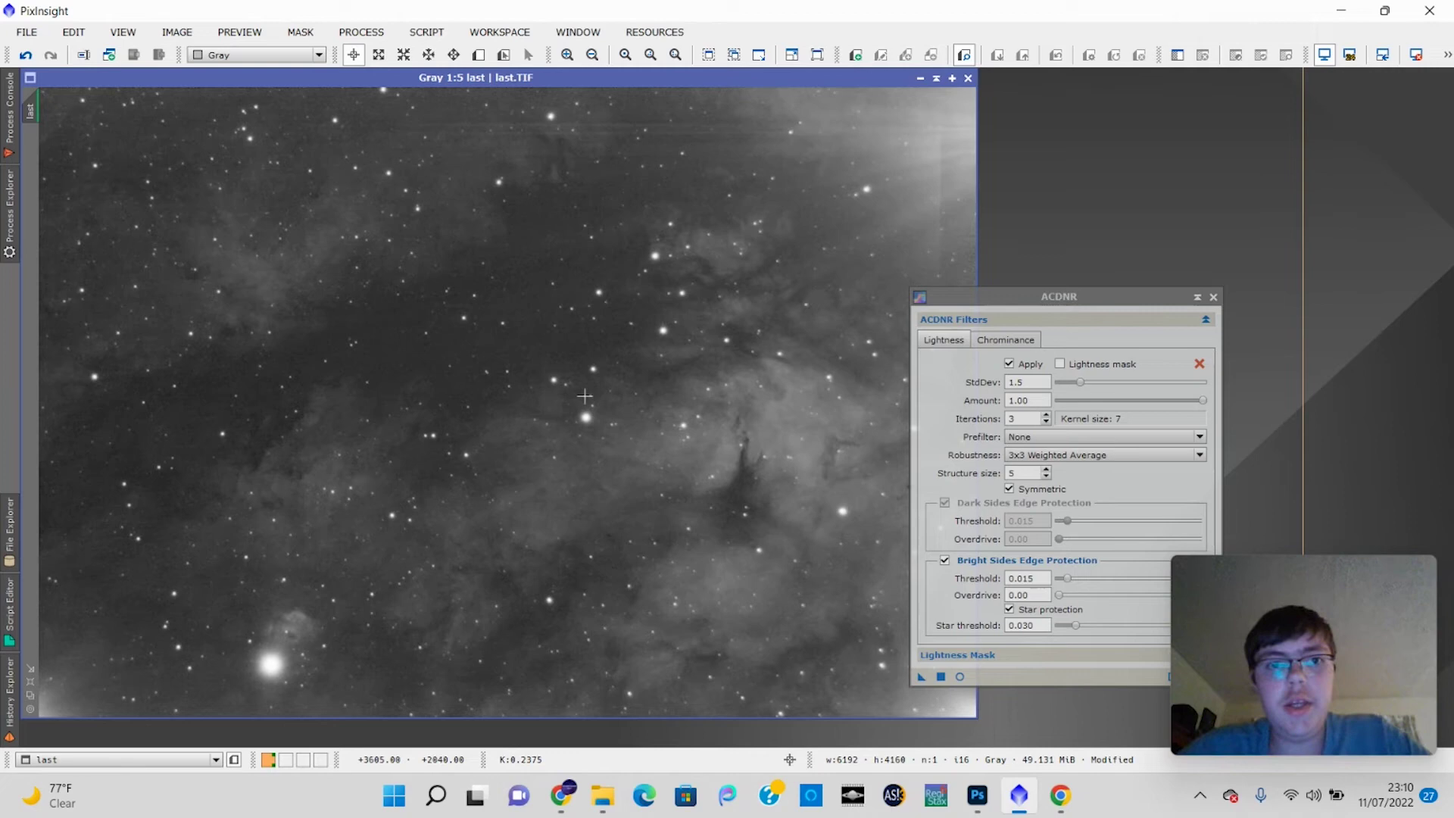
click(1213, 297)
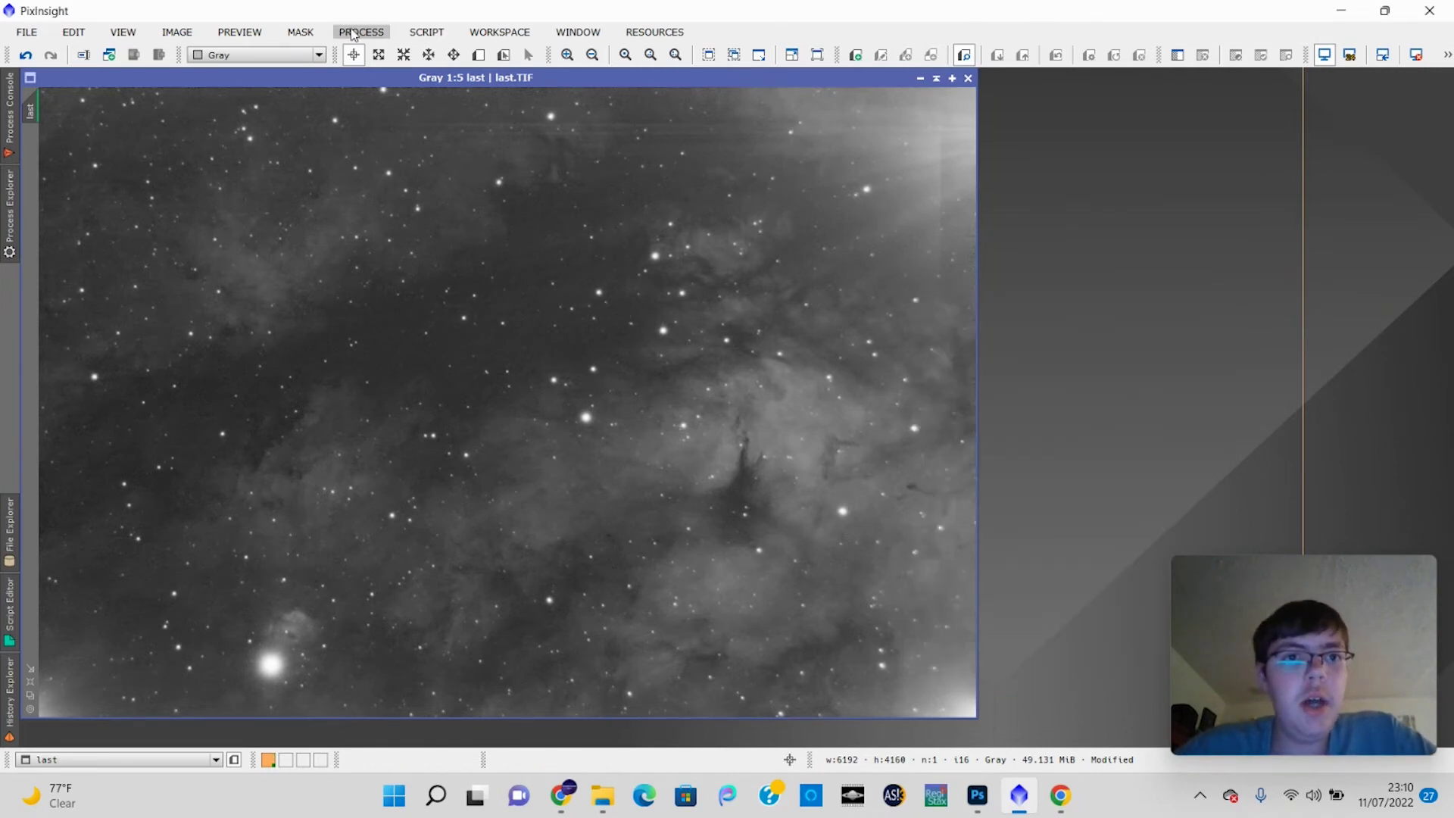
- Open Deconvolution with a parametric PSF (StdDev 2.00, Shape 2.00) and enable deringing
click(384, 32)
mouse_move(473, 16)
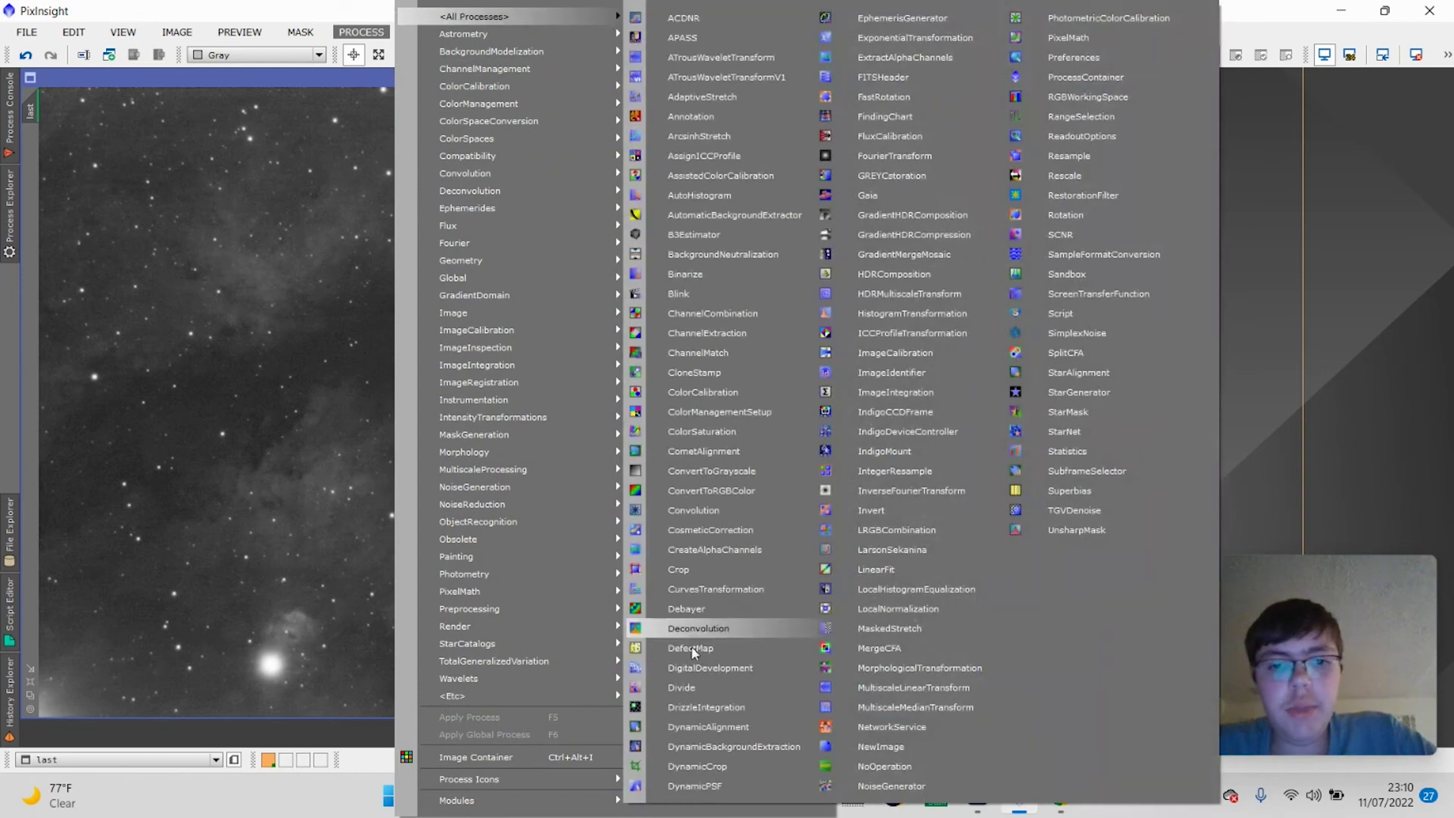
click(764, 627)
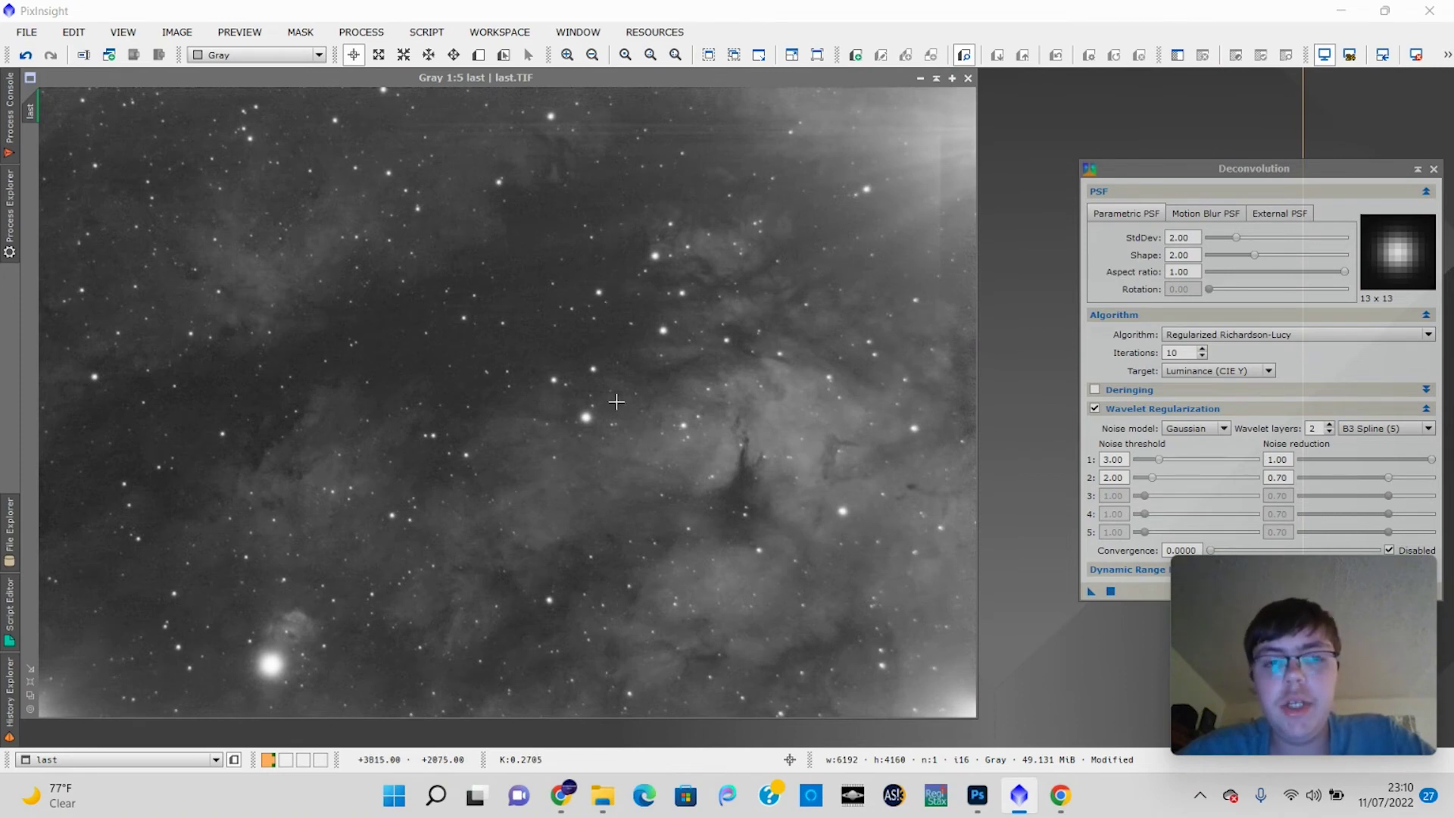
scroll(616, 401, down, 1)
scroll(616, 402, up, 5)
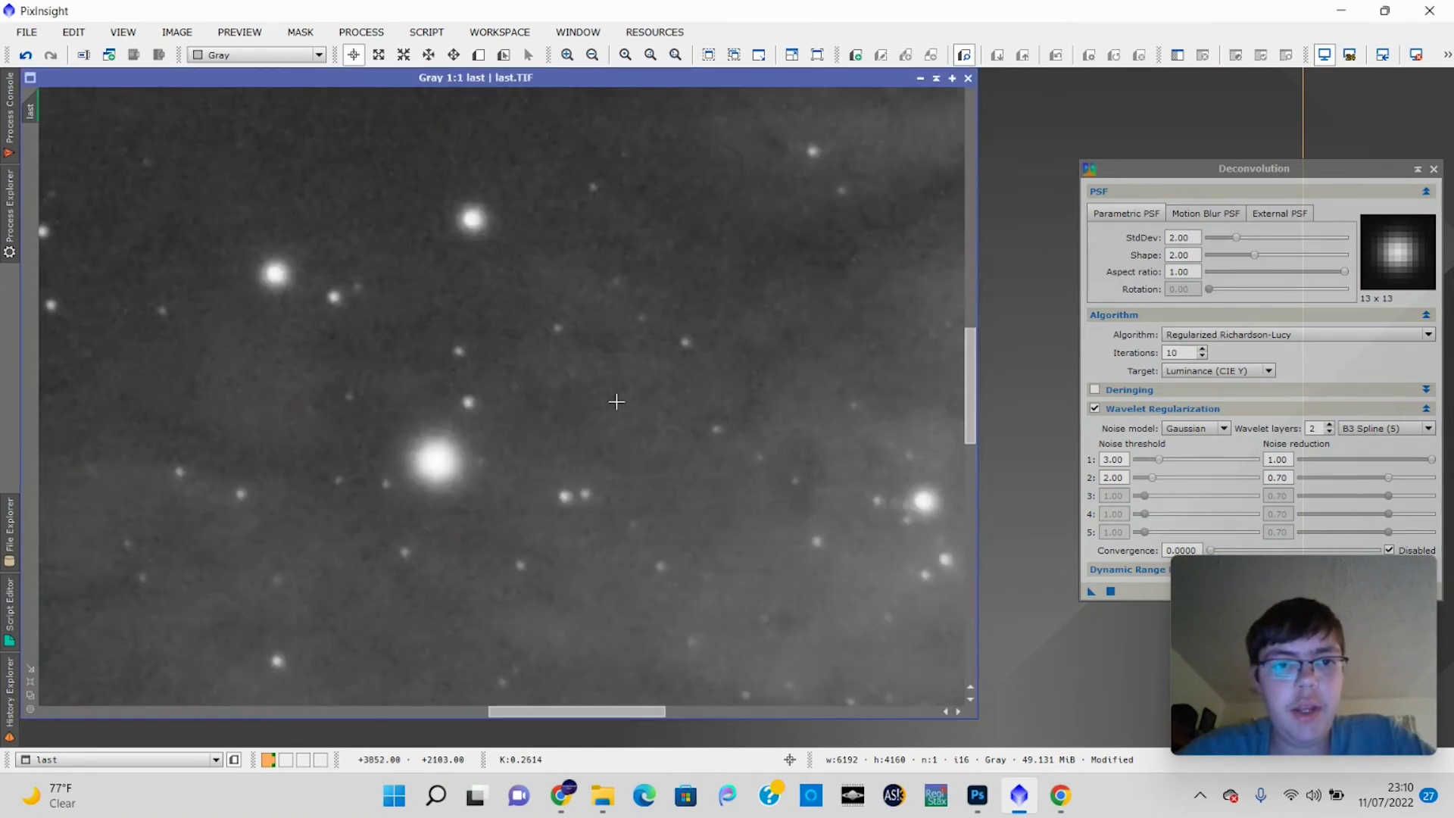
scroll(550, 407, down, 4)
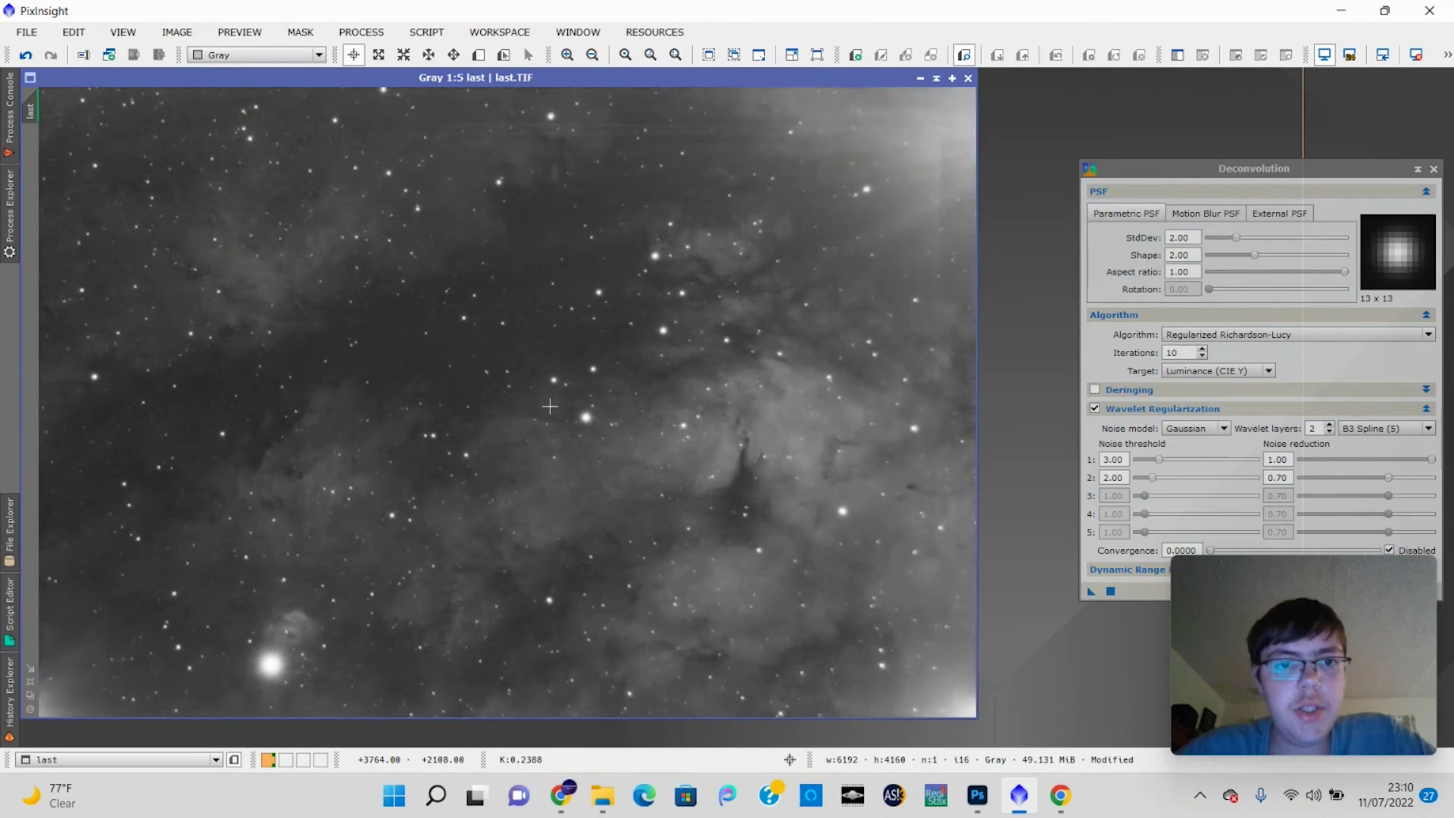
click(1190, 181)
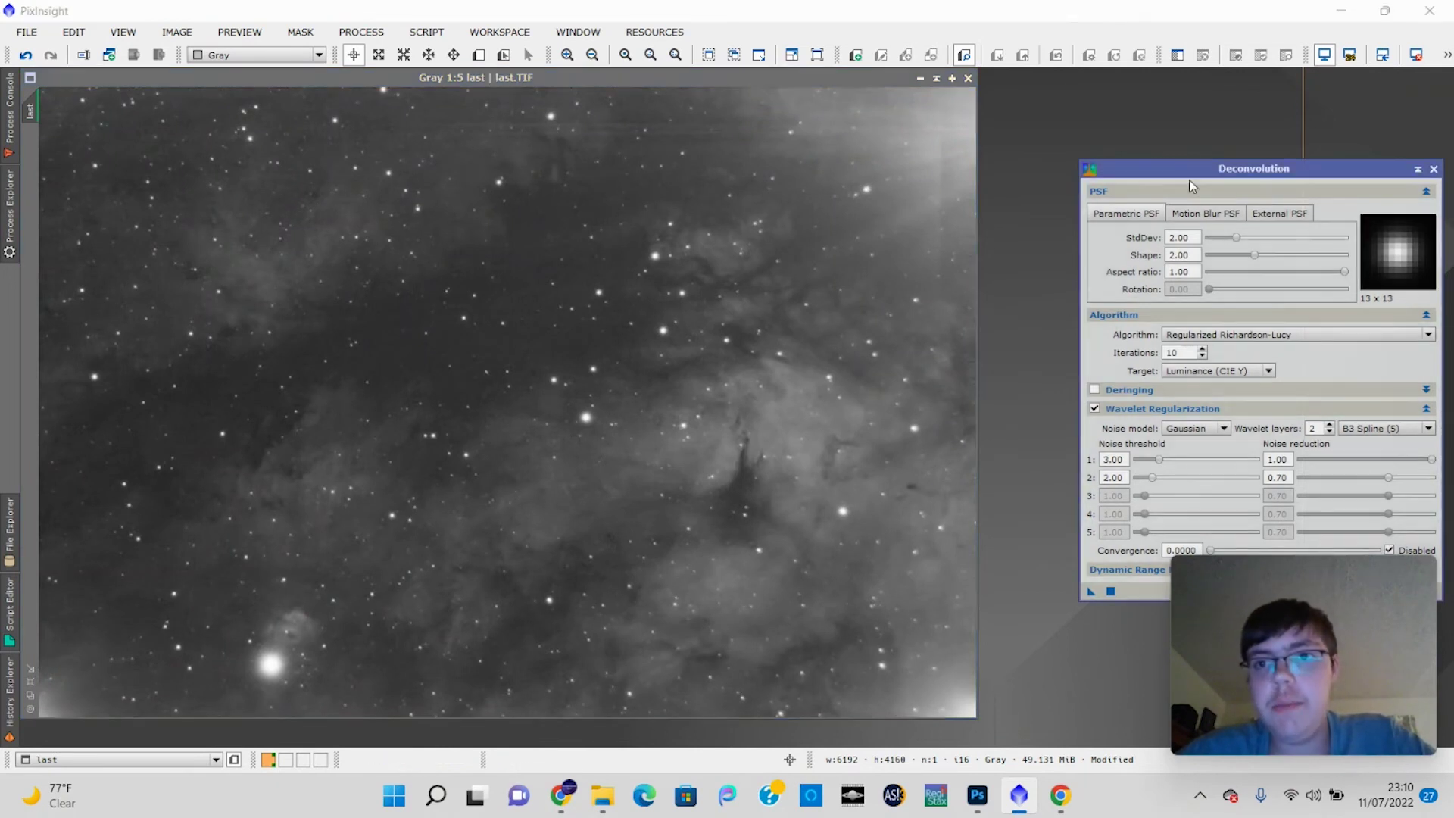
click(1215, 216)
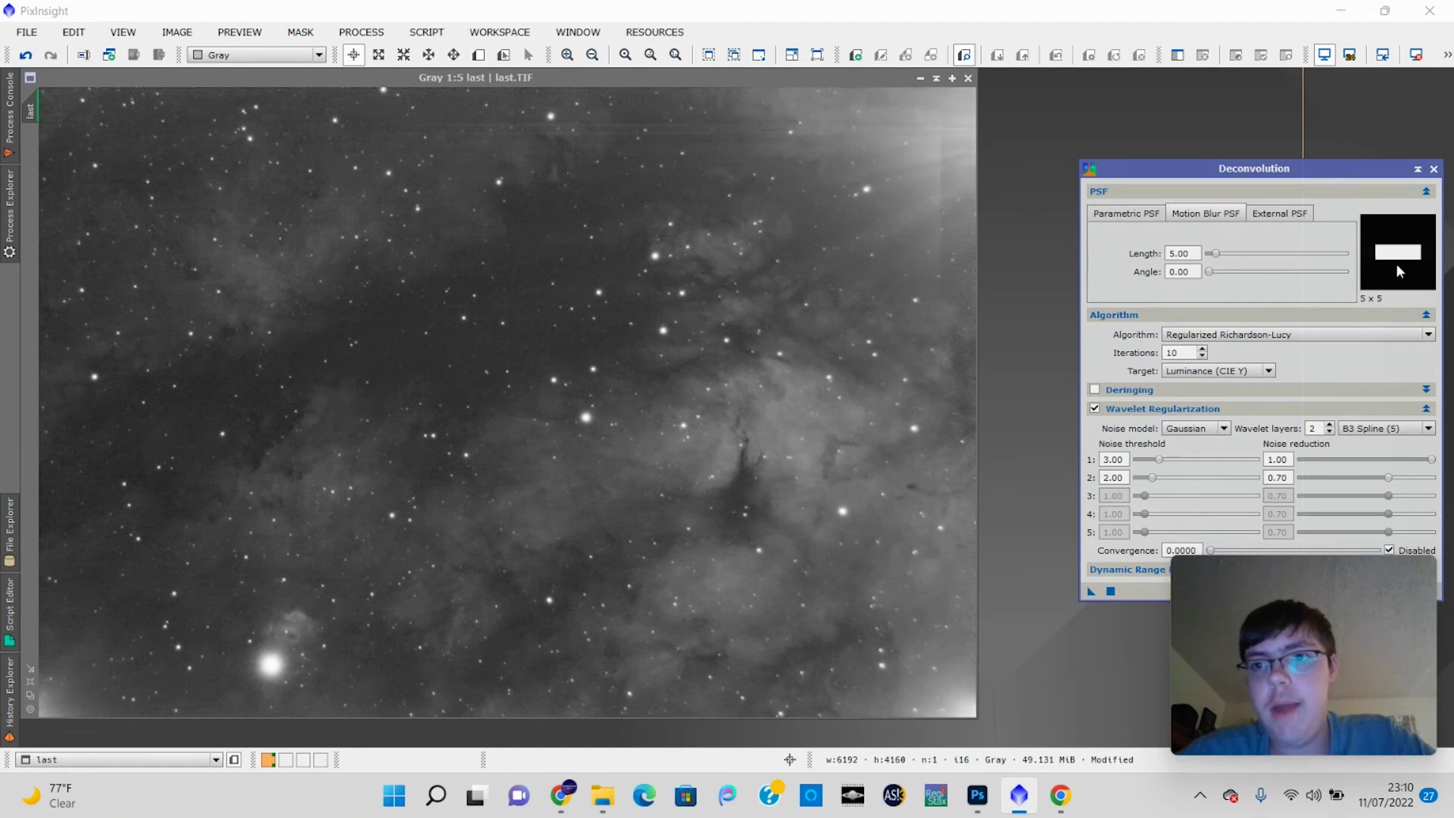
click(1149, 215)
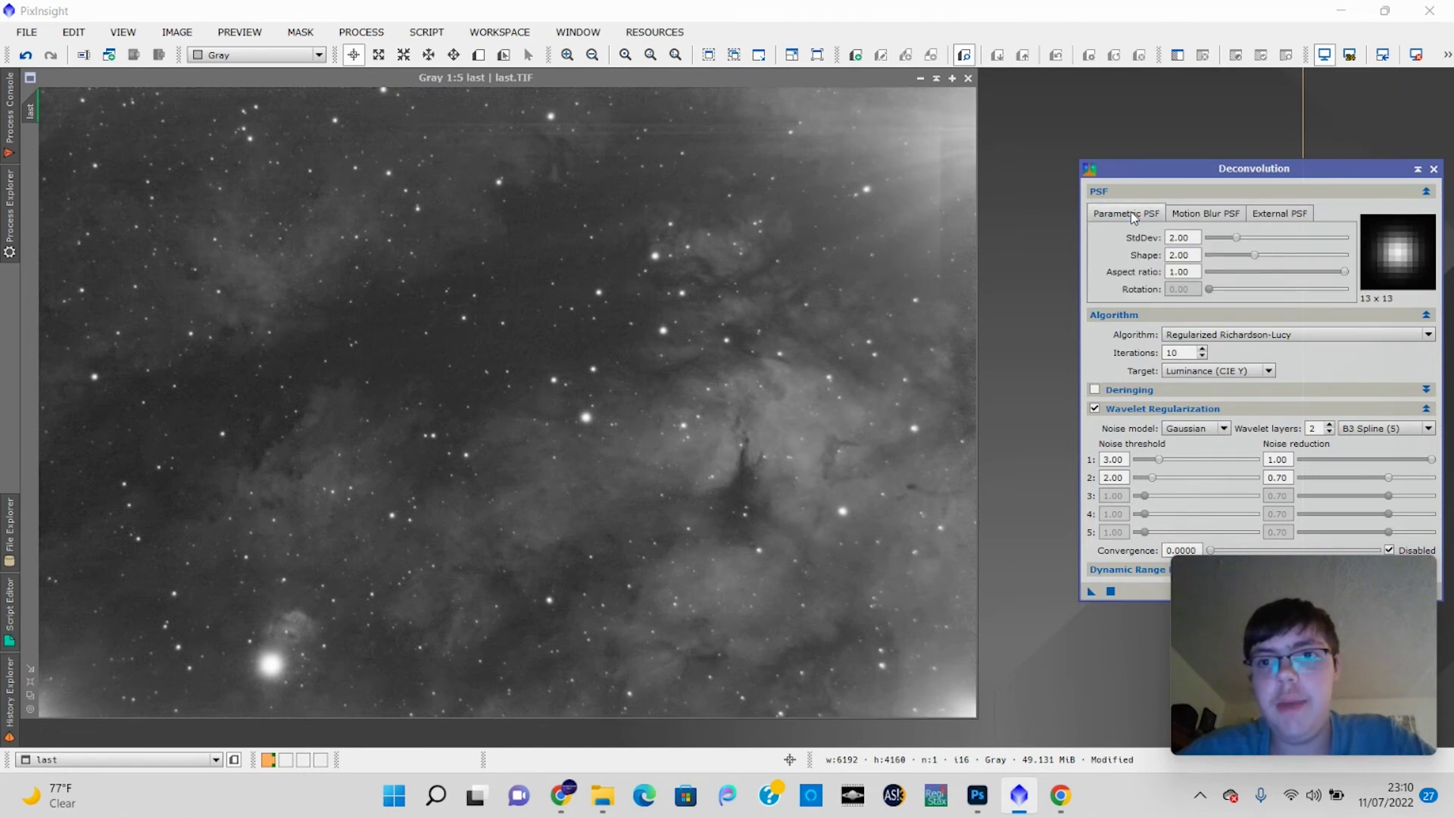
drag(1222, 168, 1136, 79)
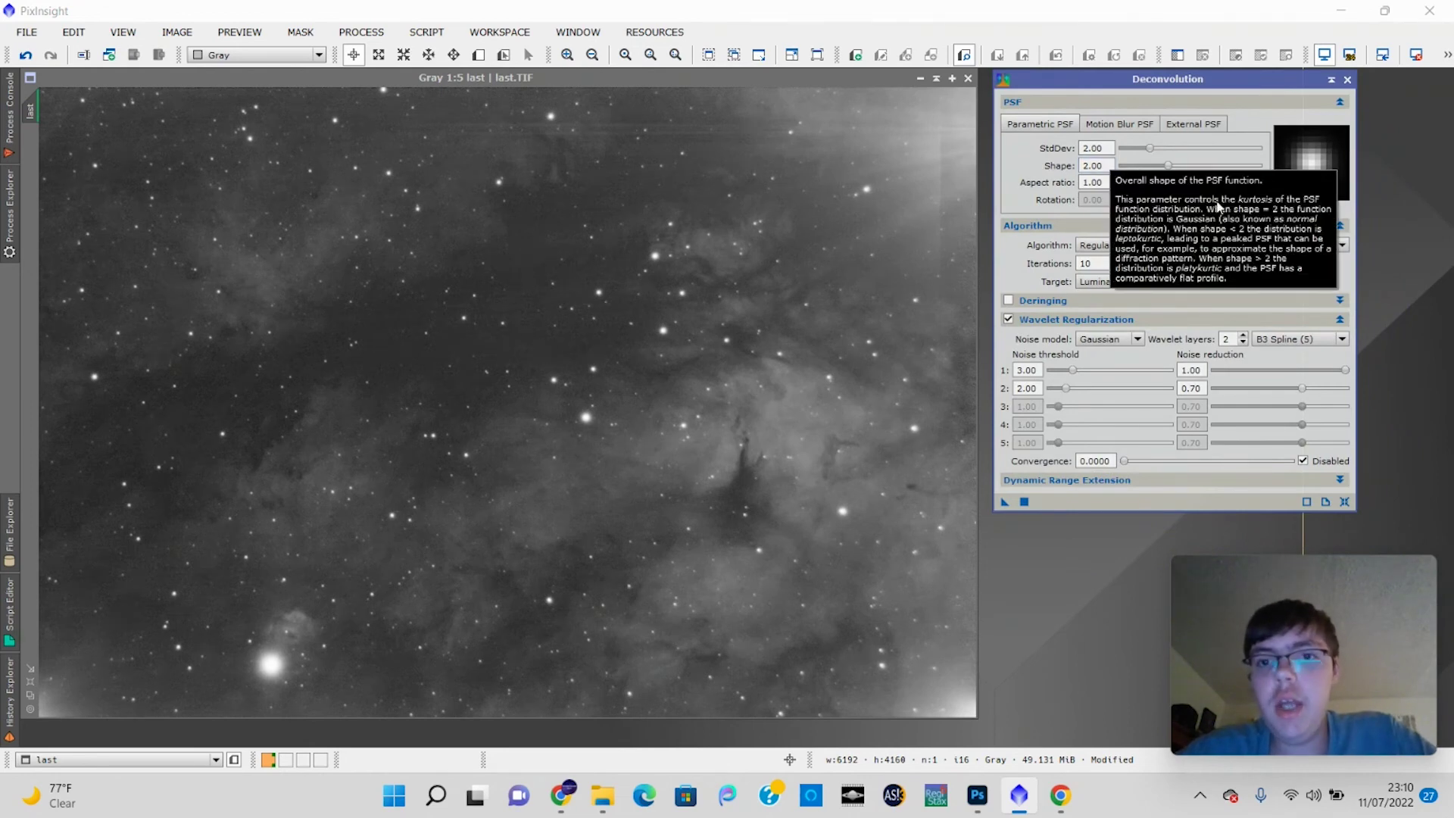
click(1008, 300)
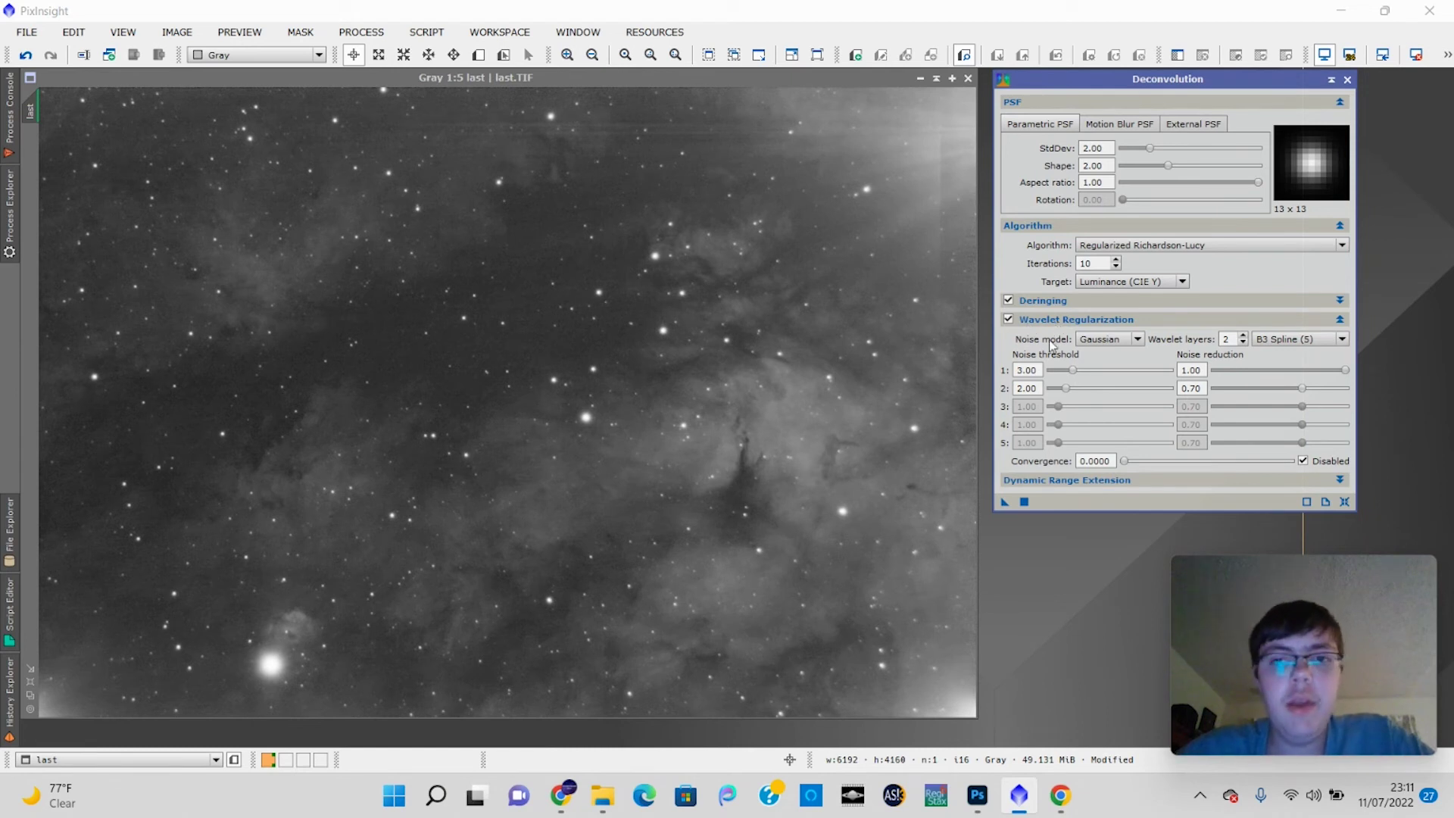
- Deconvolve last, compare before and after with undo/redo, and keep the sharpened result
click(1025, 502)
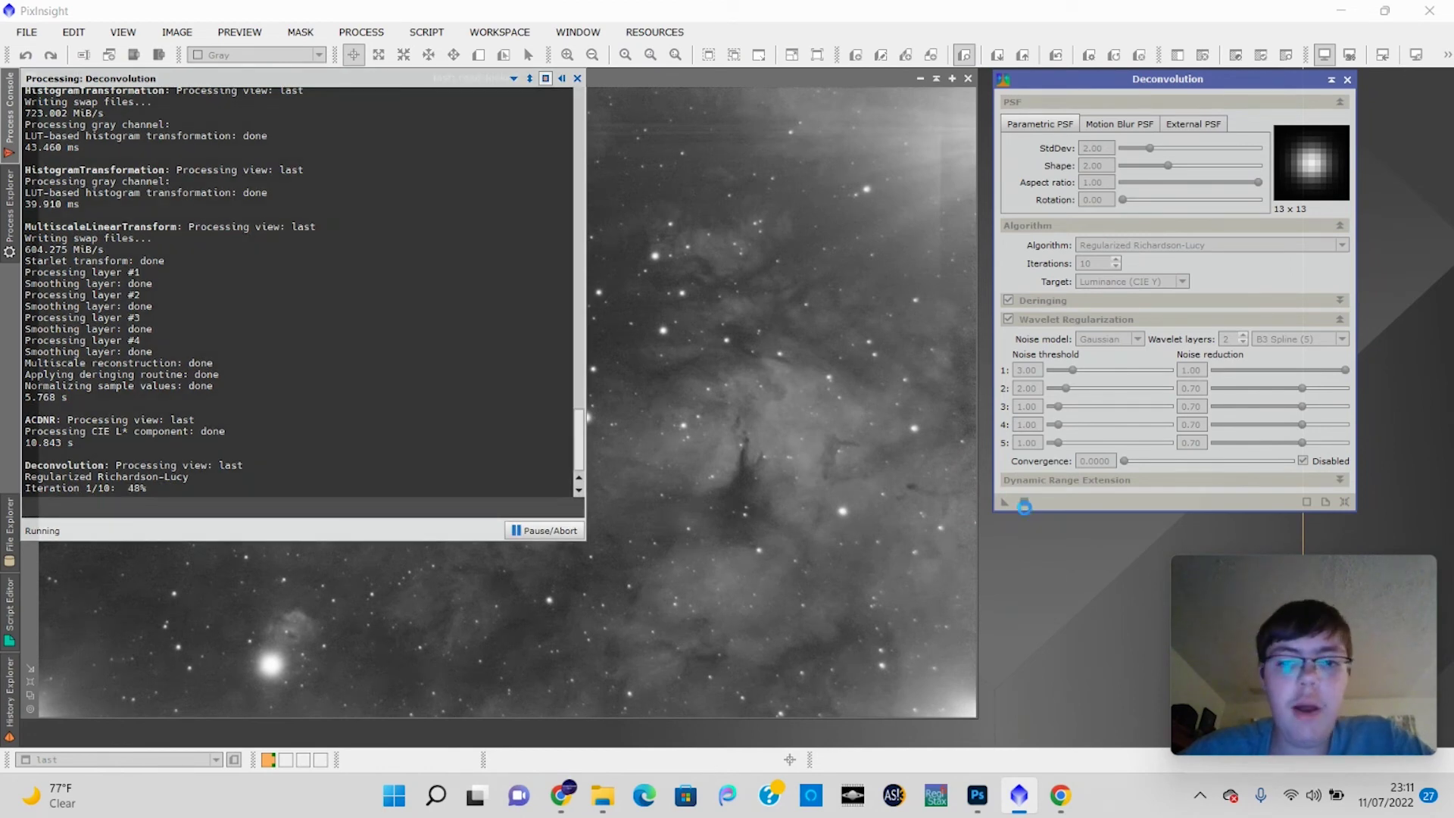
mouse_move(1067, 799)
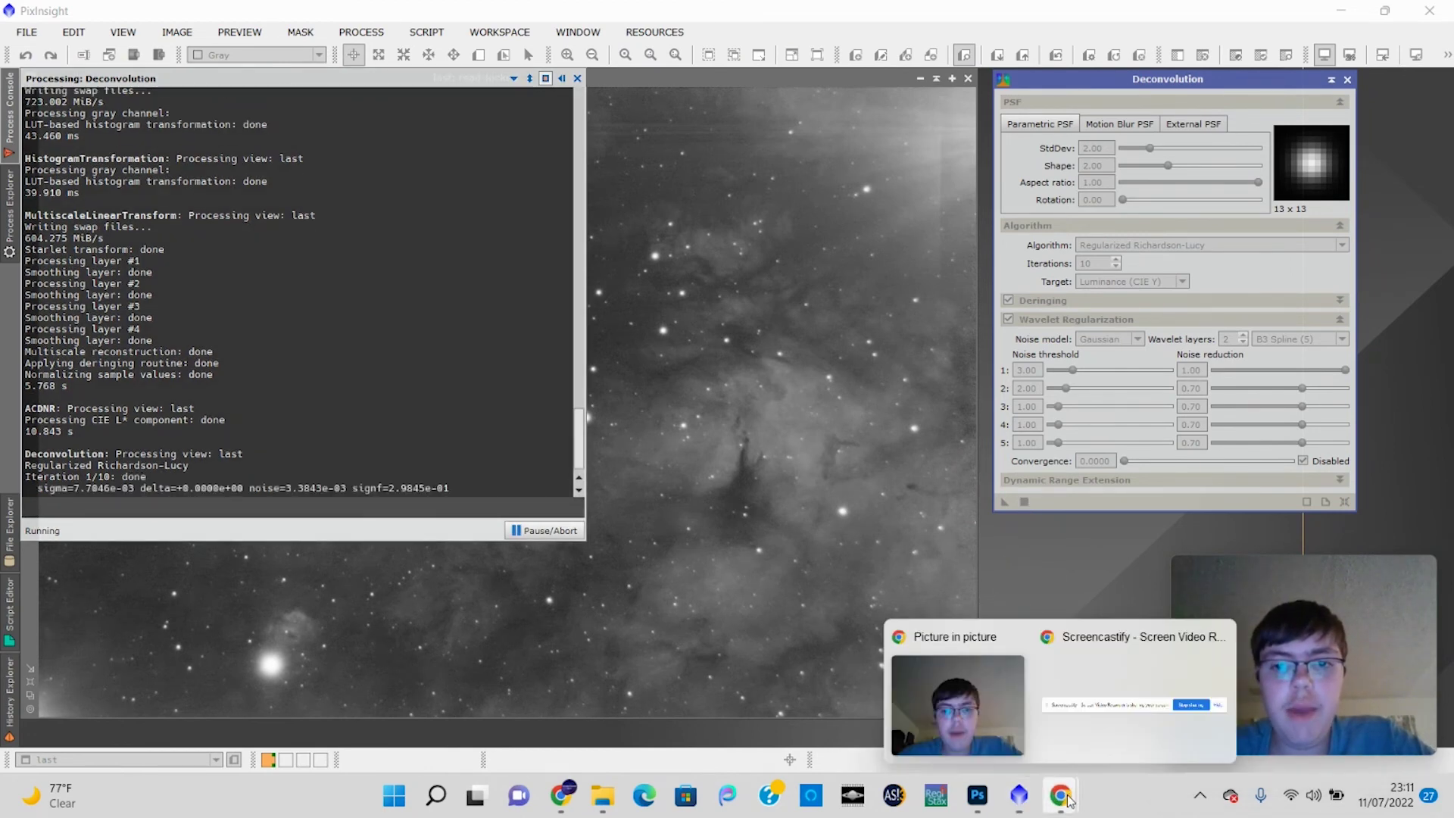
key(ctrl+z)
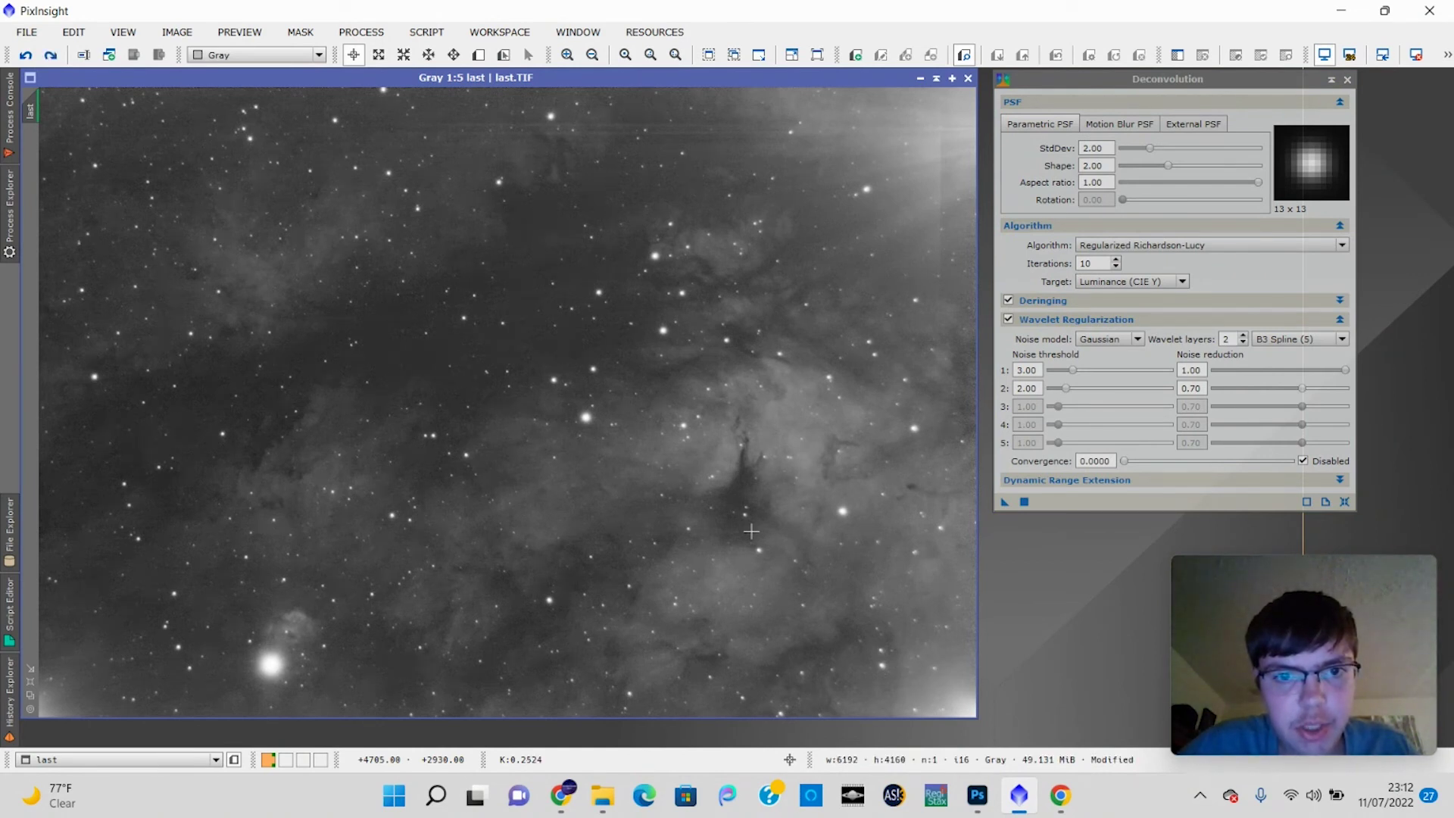
scroll(751, 532, down, 1)
scroll(751, 532, up, 3)
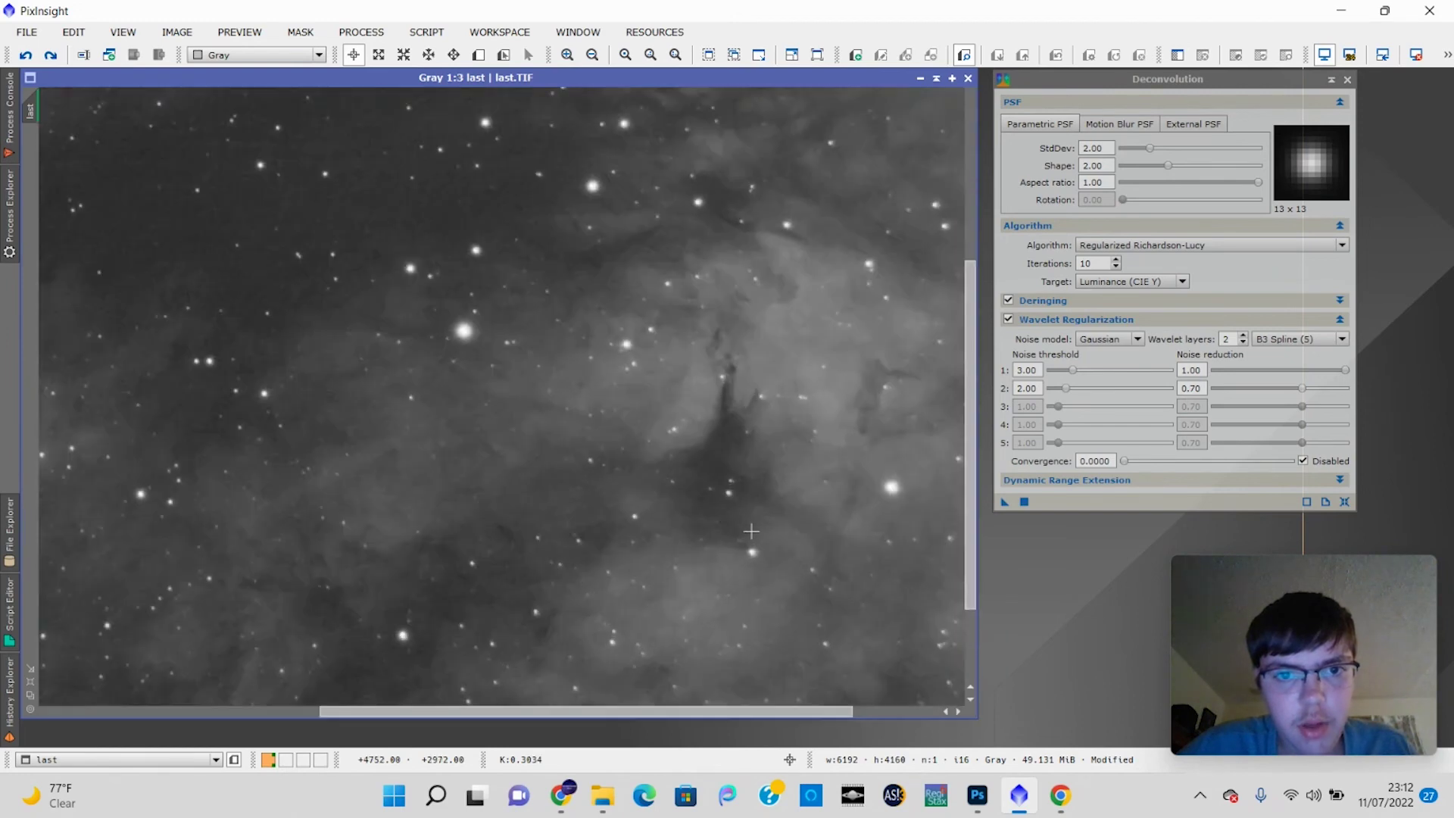
key(ctrl+z)
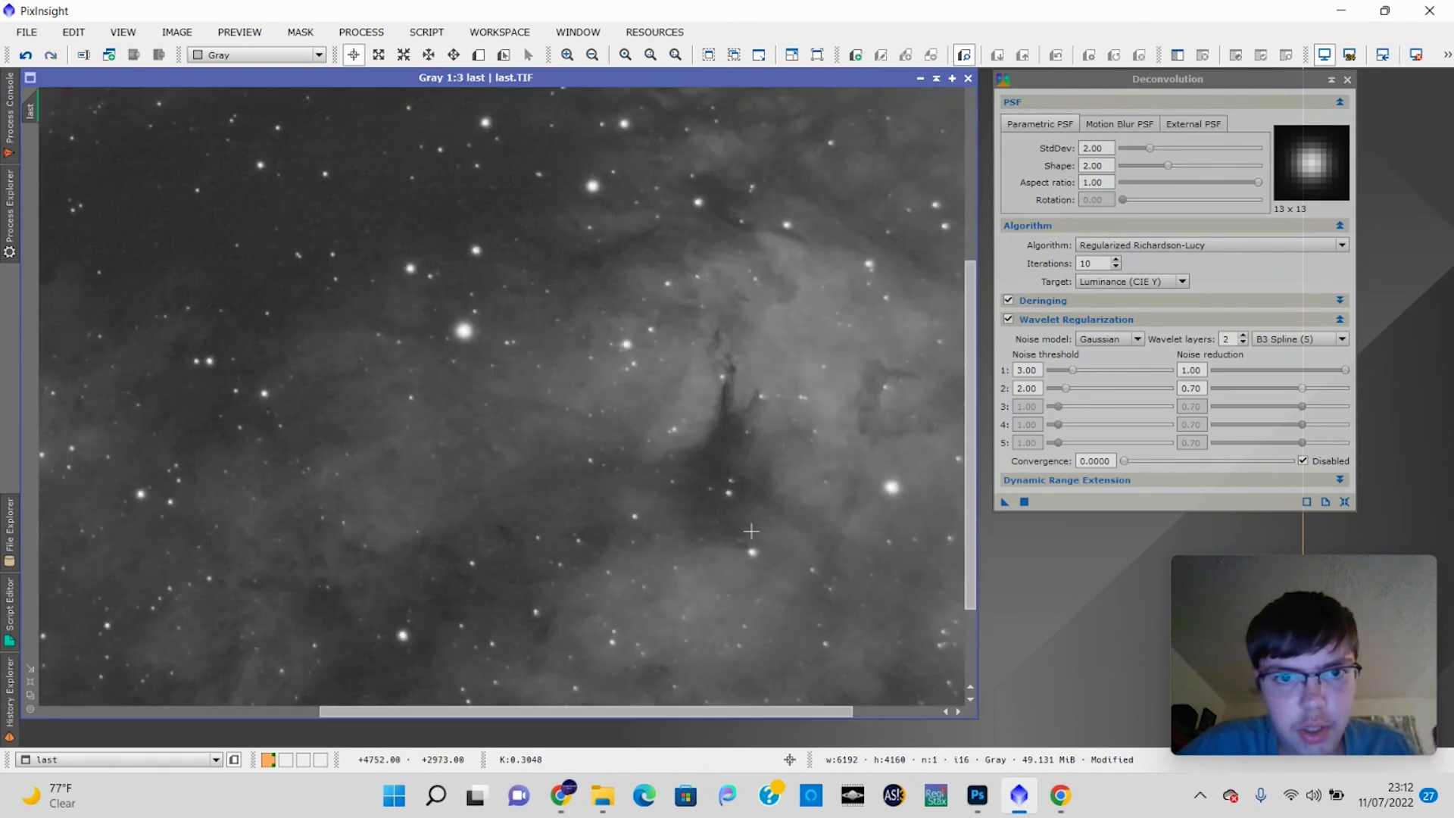
key(ctrl+y)
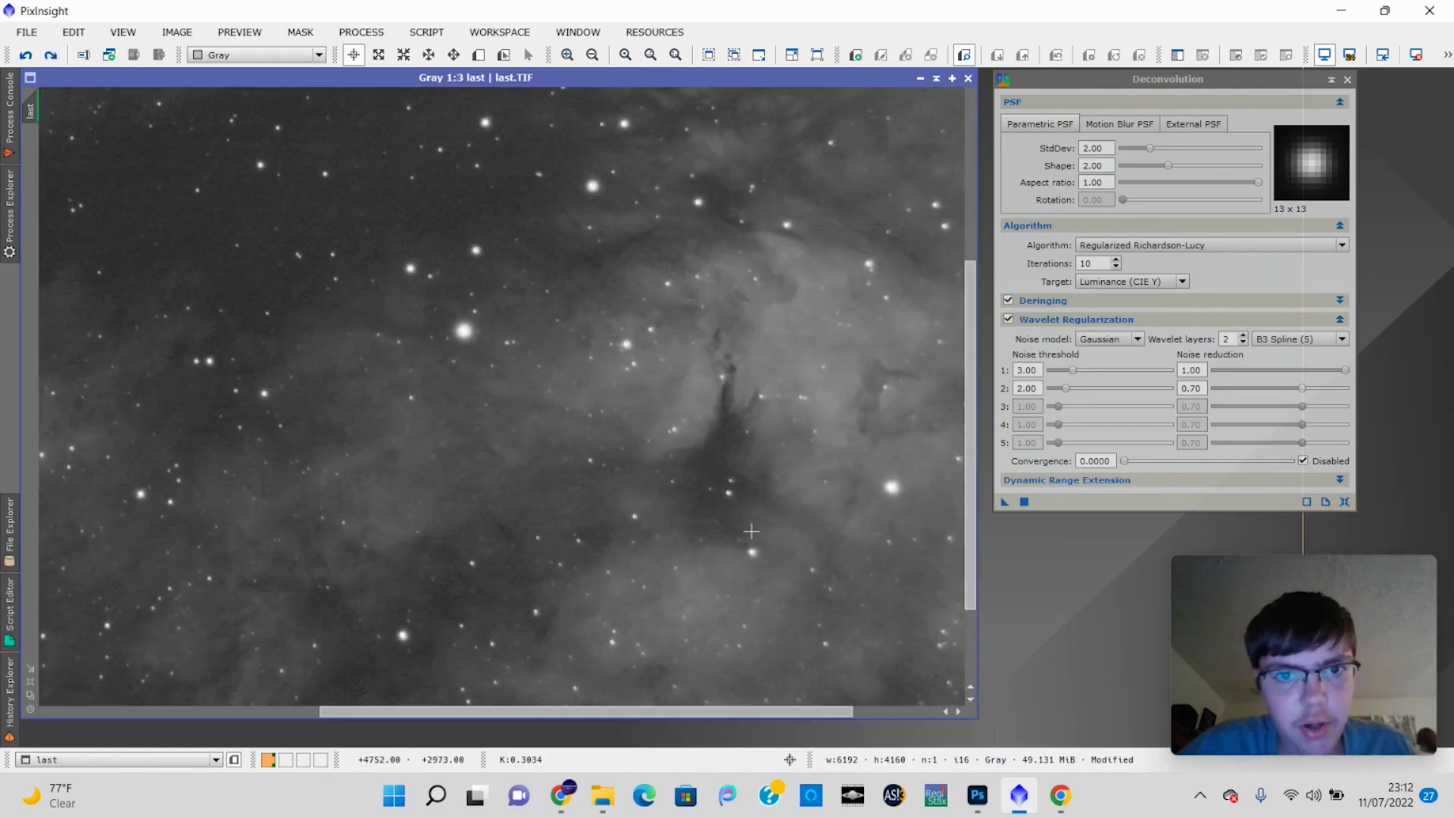
key(ctrl+y)
scroll(751, 531, down, 3)
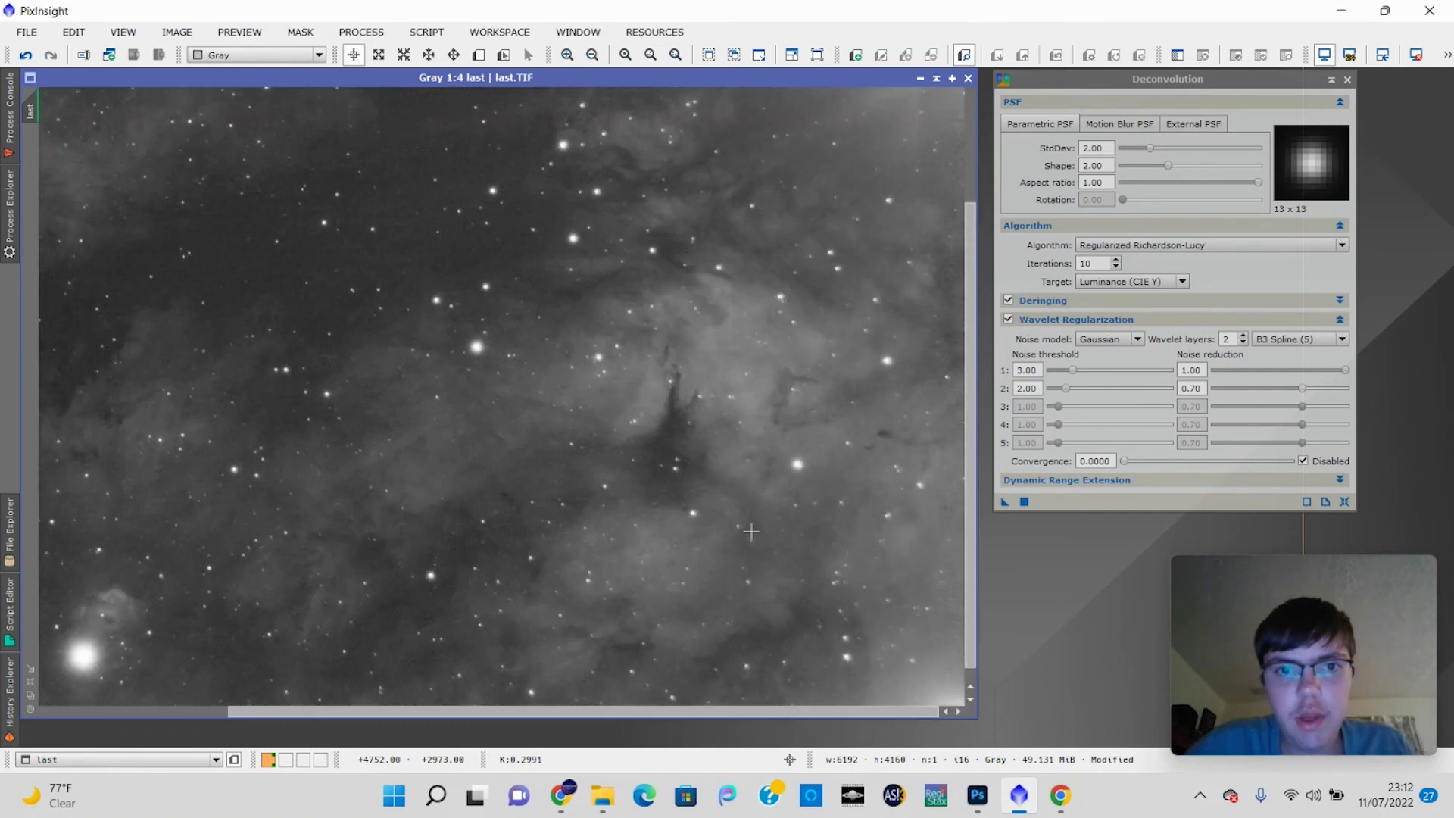
scroll(752, 531, up, 1)
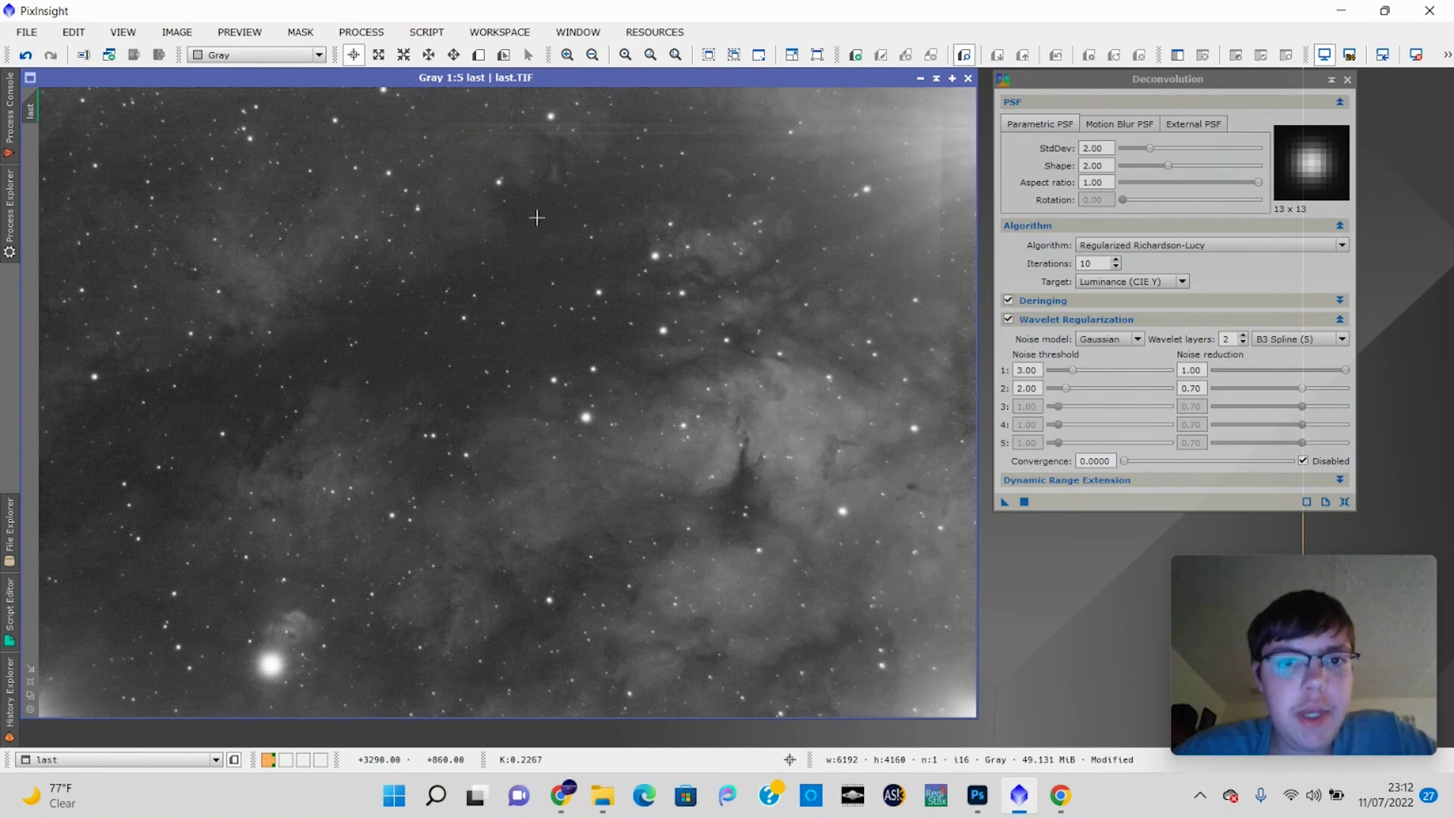
click(361, 32)
- Run AutomaticBackgroundExtractor on last with Subtraction as the target image correction
mouse_move(591, 50)
click(651, 58)
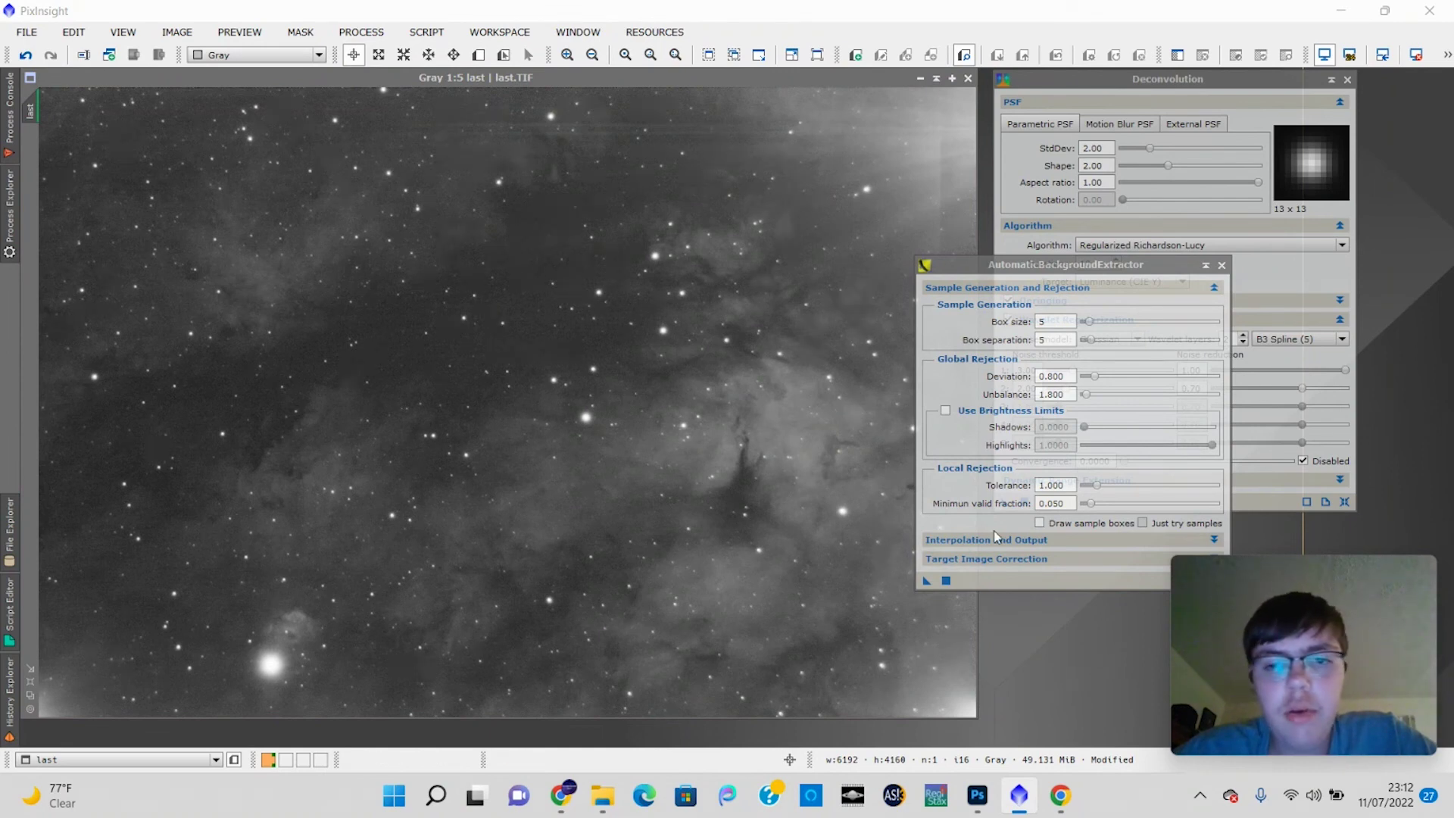
click(987, 558)
click(1068, 579)
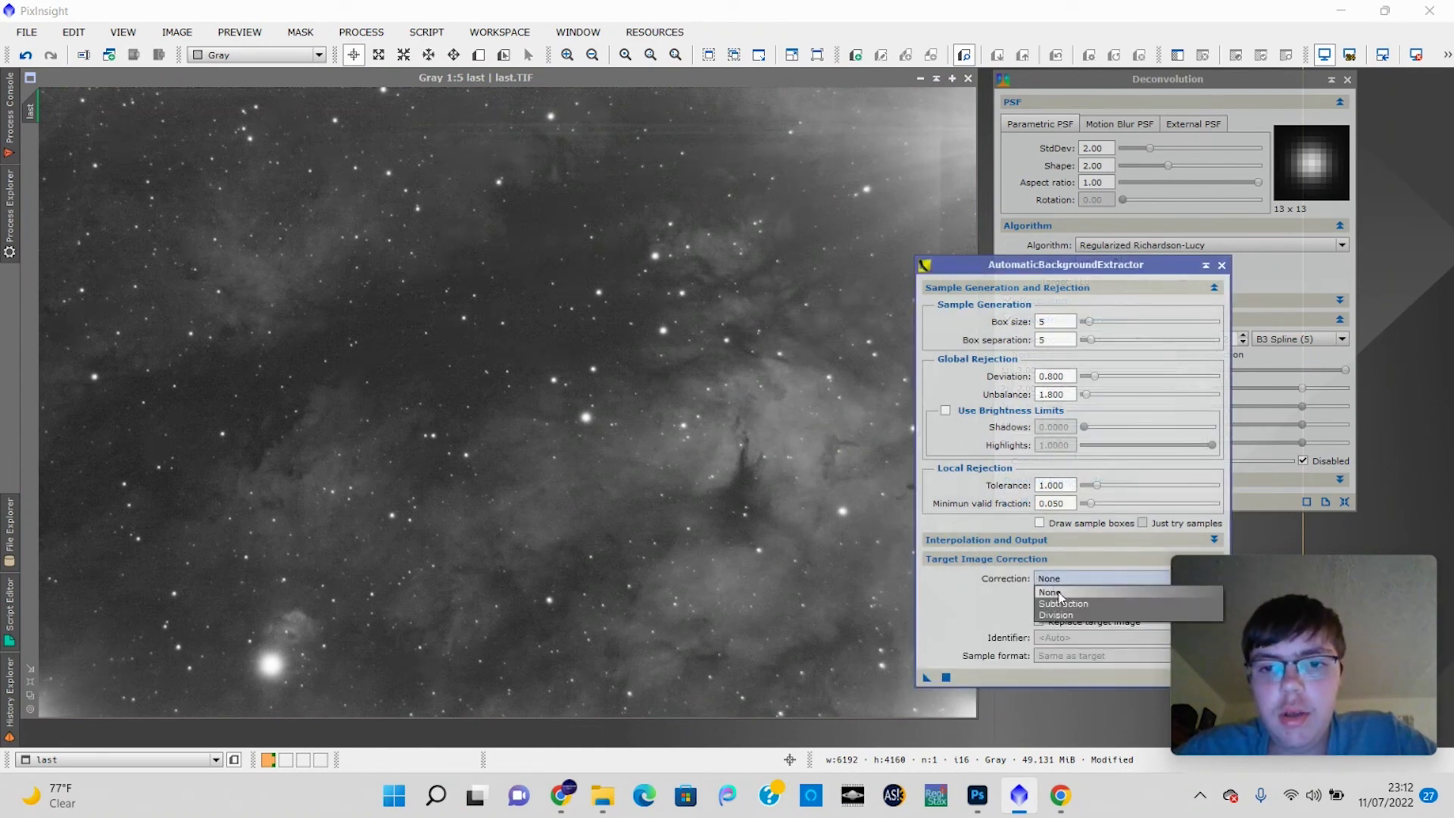
click(1068, 604)
click(946, 678)
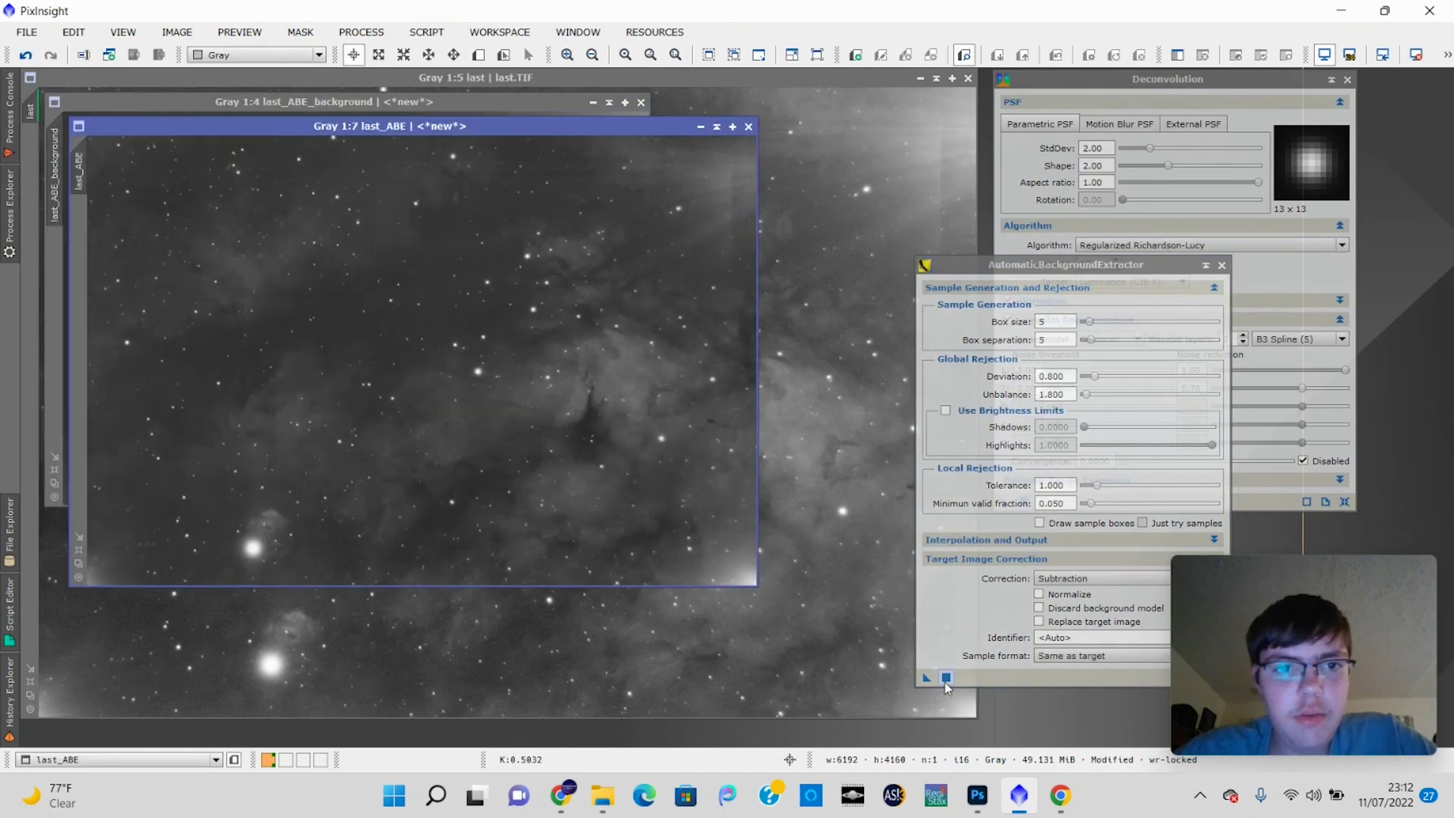
- Arrange the result windows, placing last_ABE at the upper left
drag(502, 131, 960, 341)
click(839, 274)
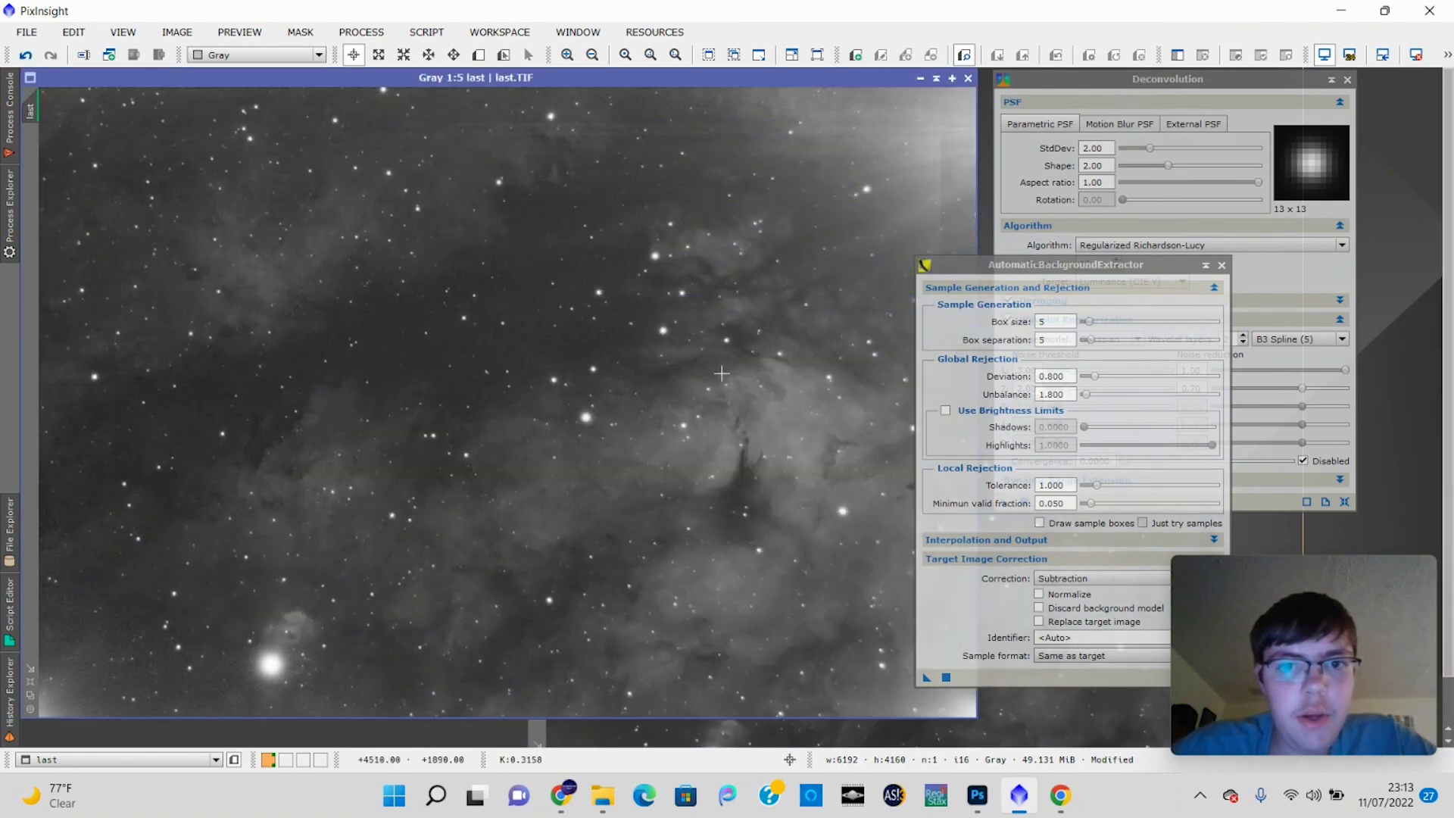
key(ctrl+Tab)
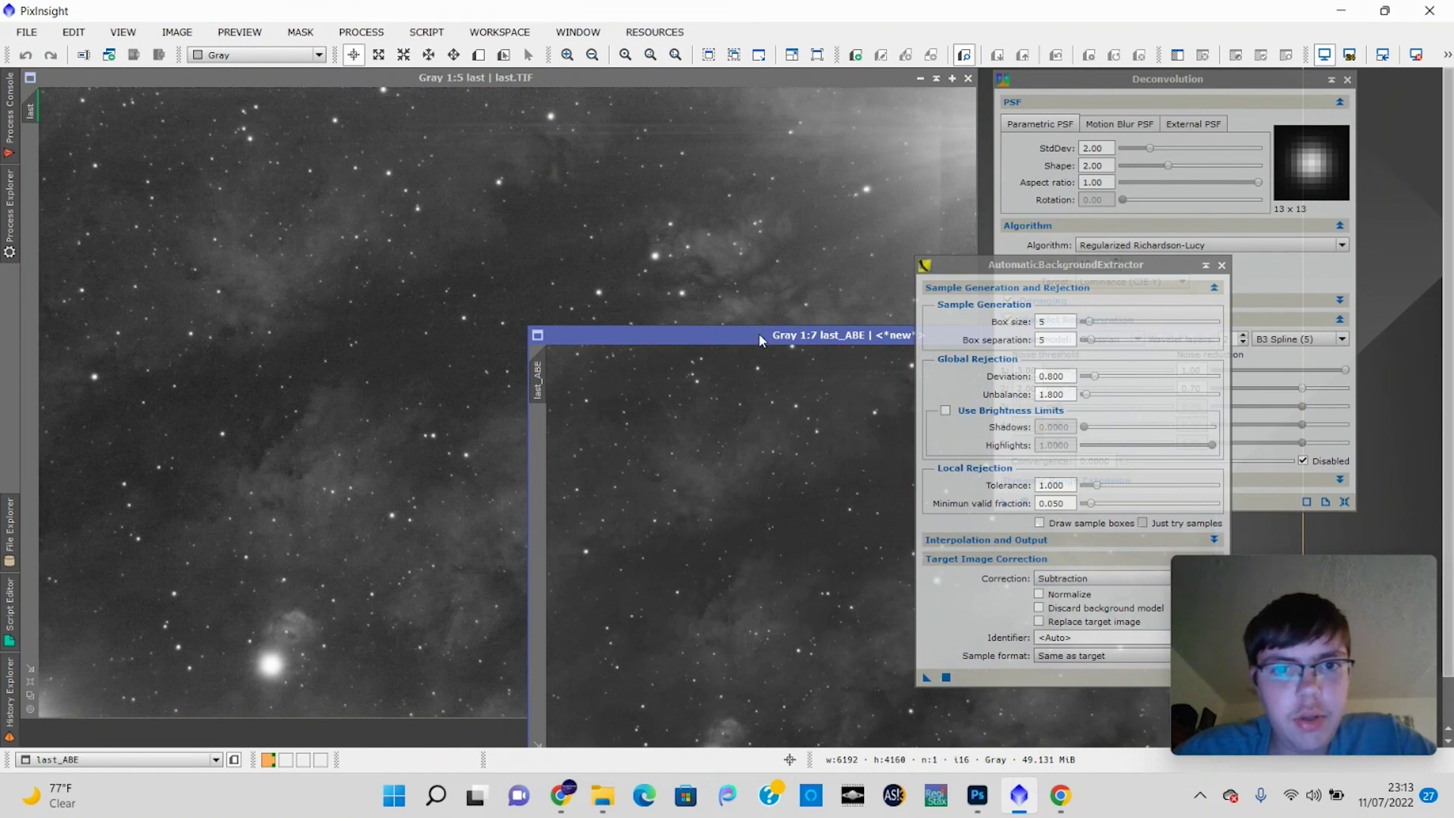
drag(757, 333, 416, 85)
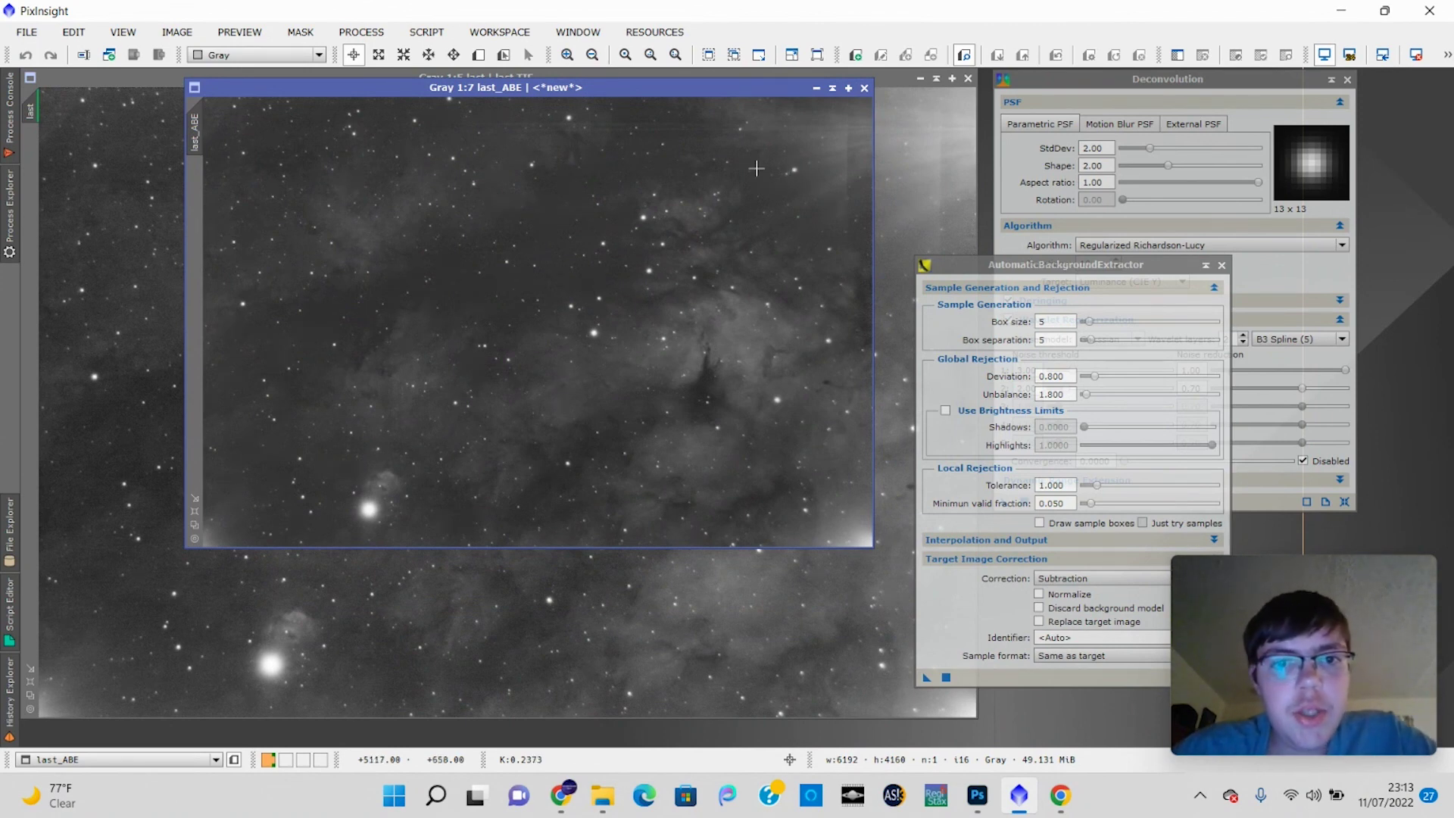
right_click(543, 399)
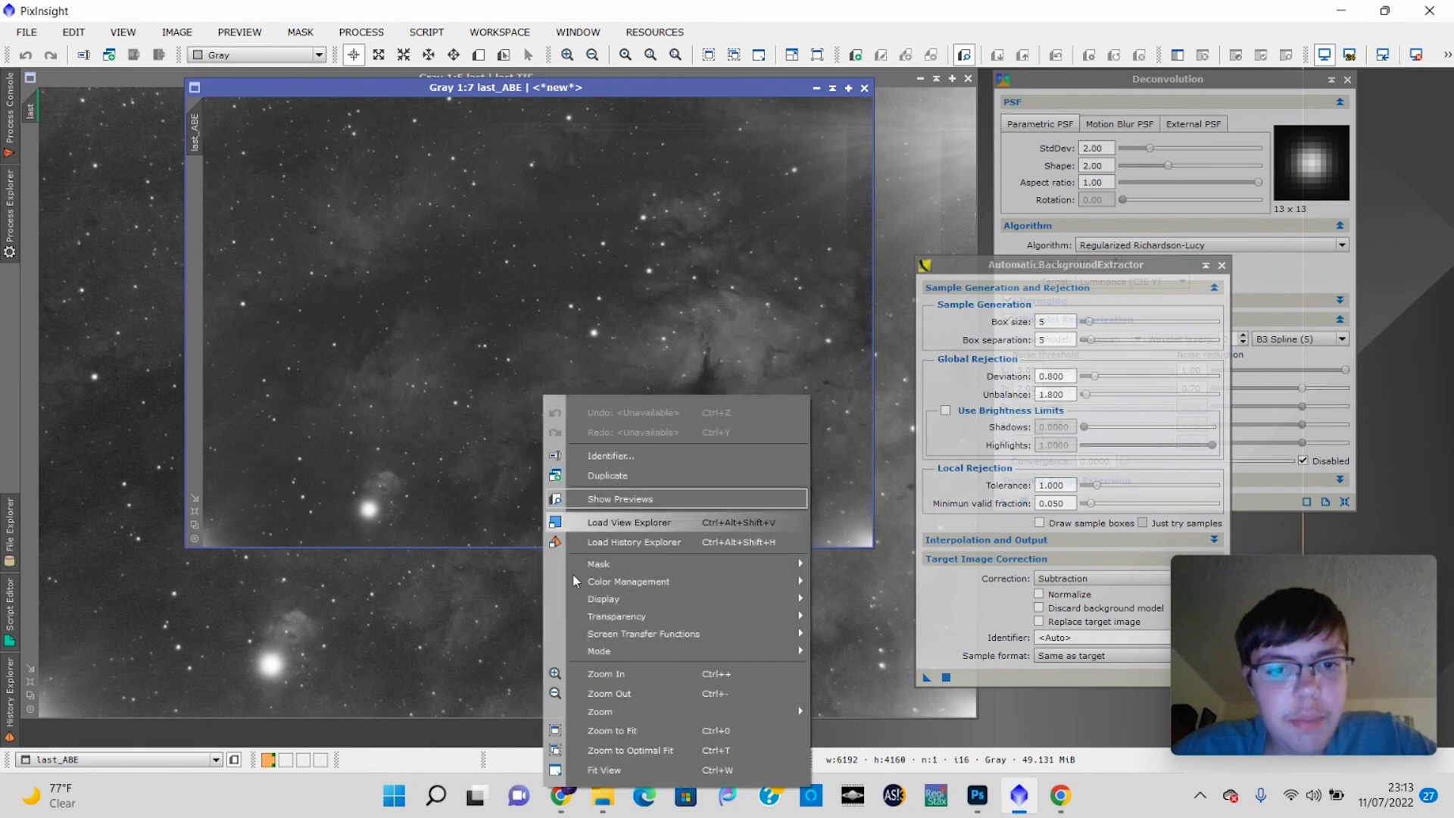
click(497, 360)
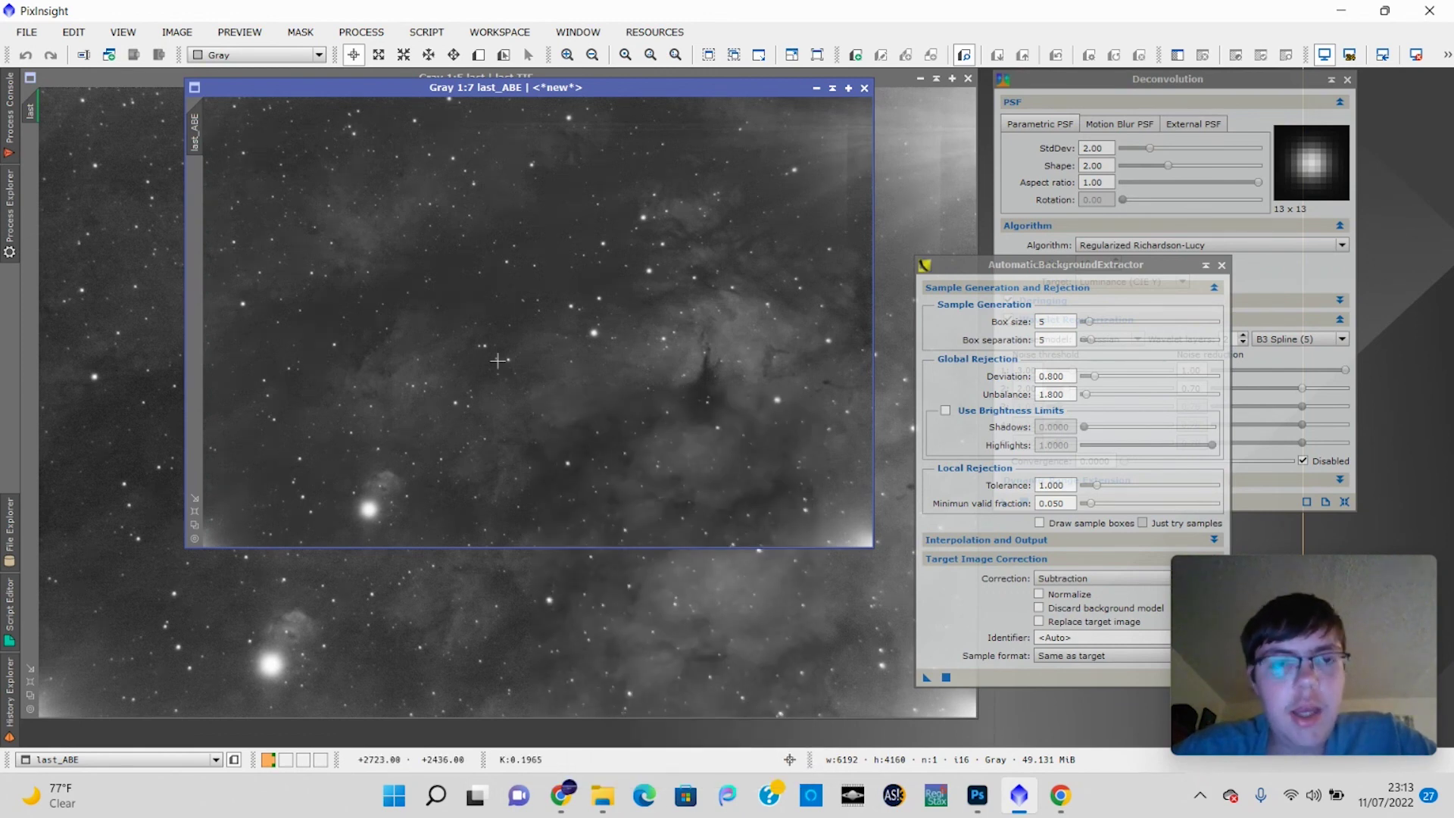